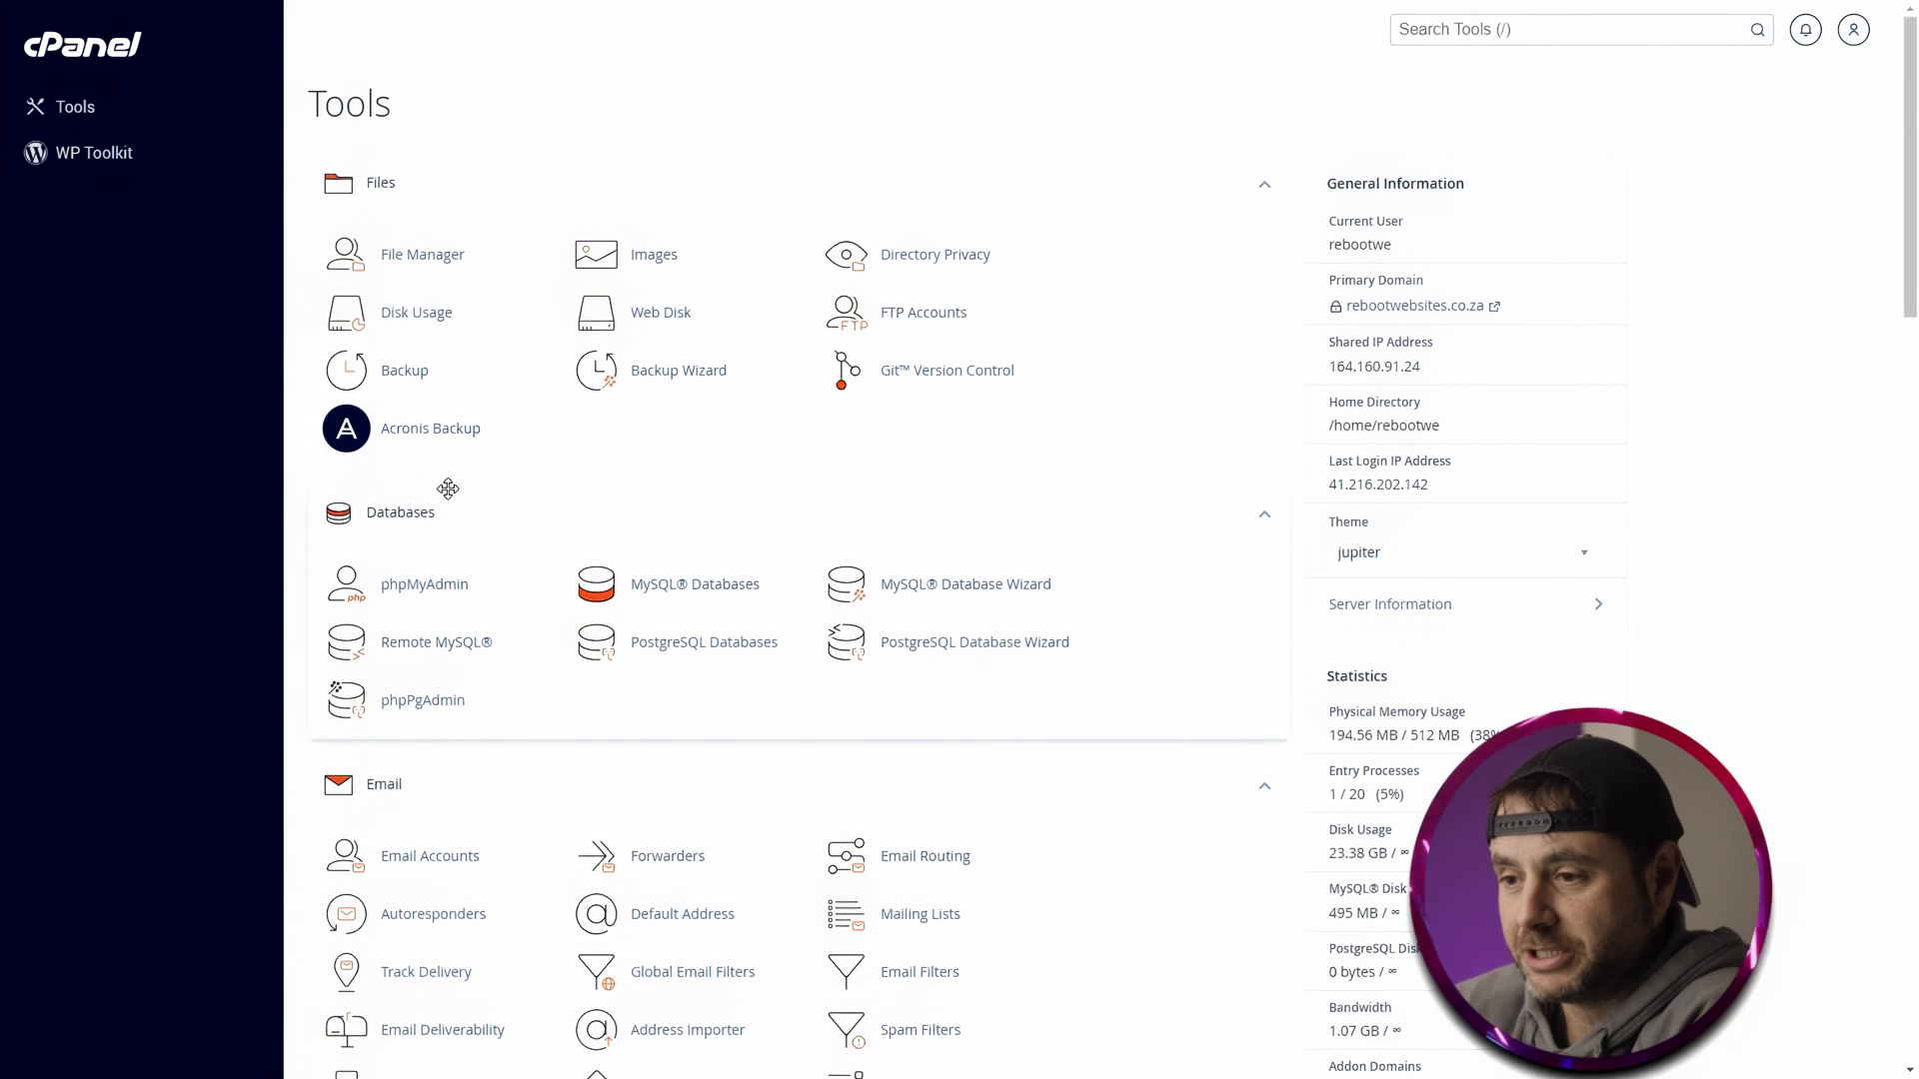
Create a new MySQL database named new_website and return to the database management page
left_click(672, 590)
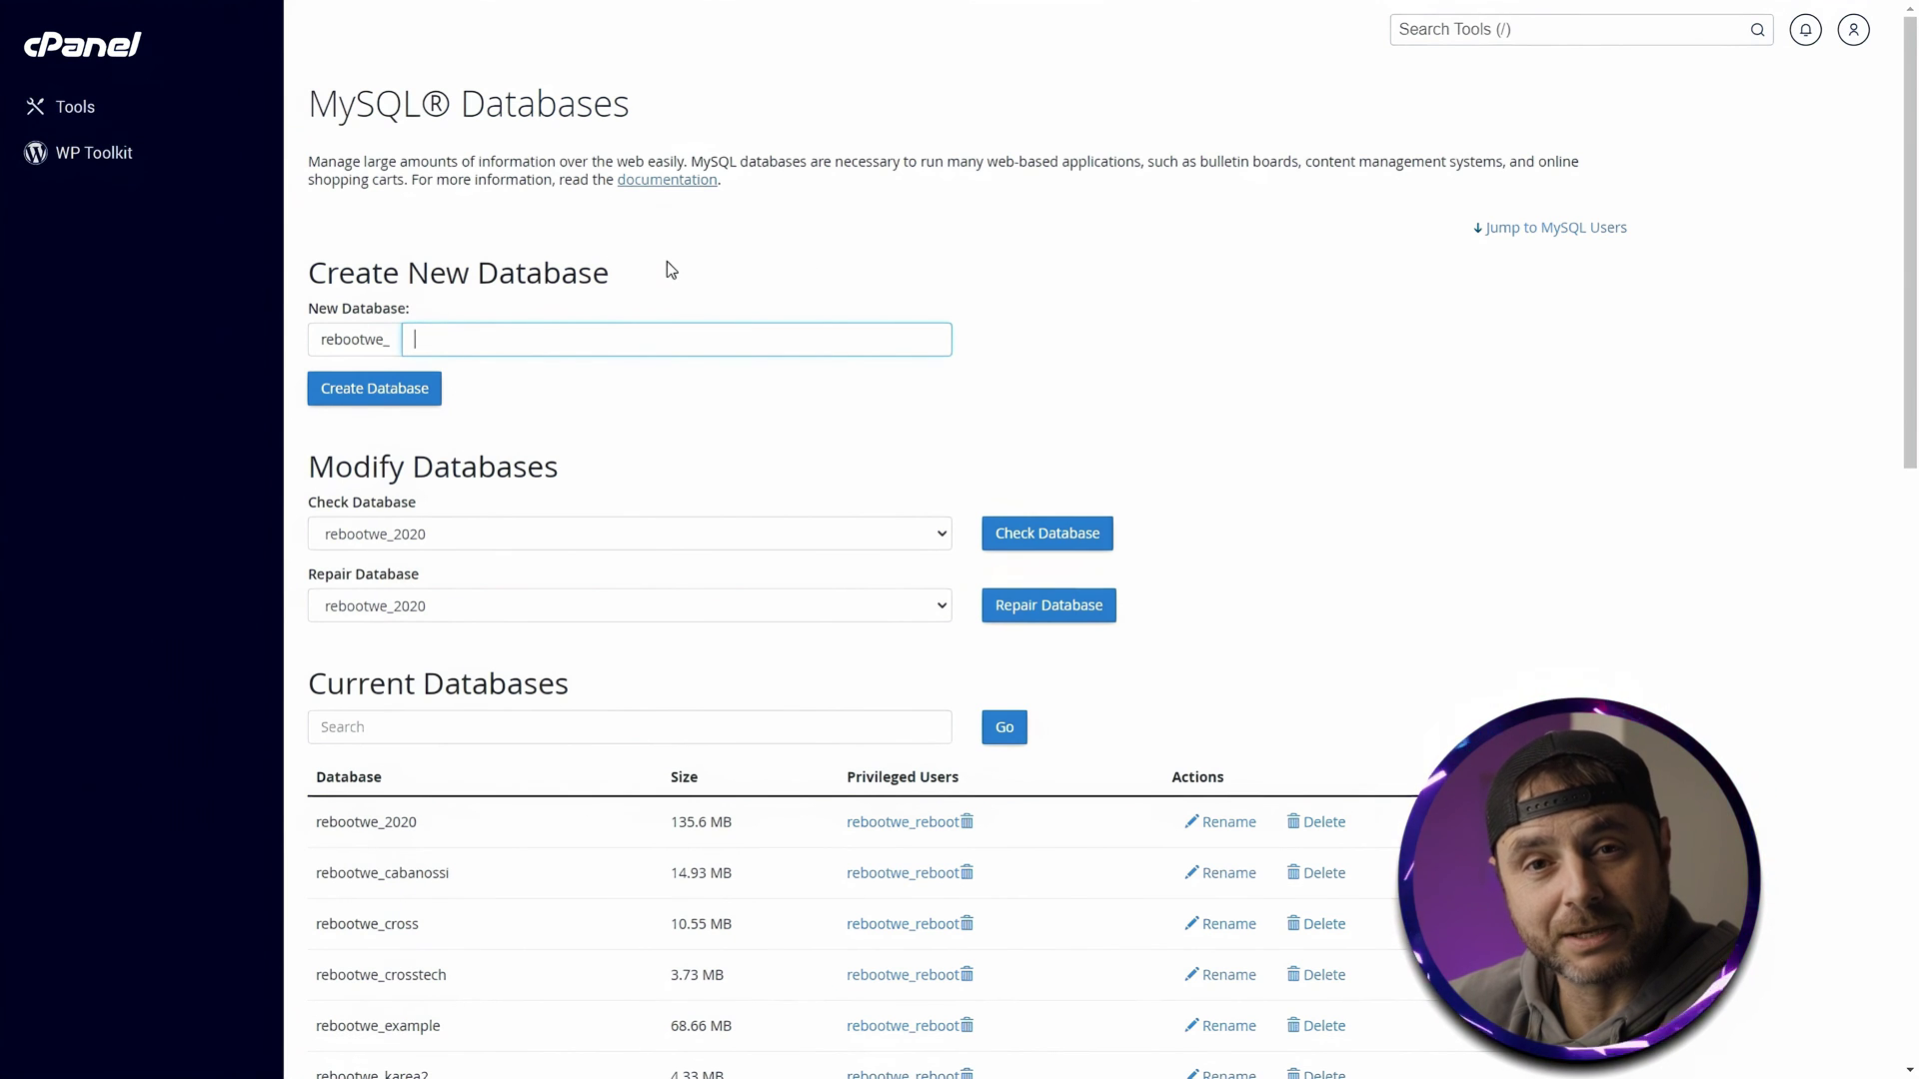
type("new_website")
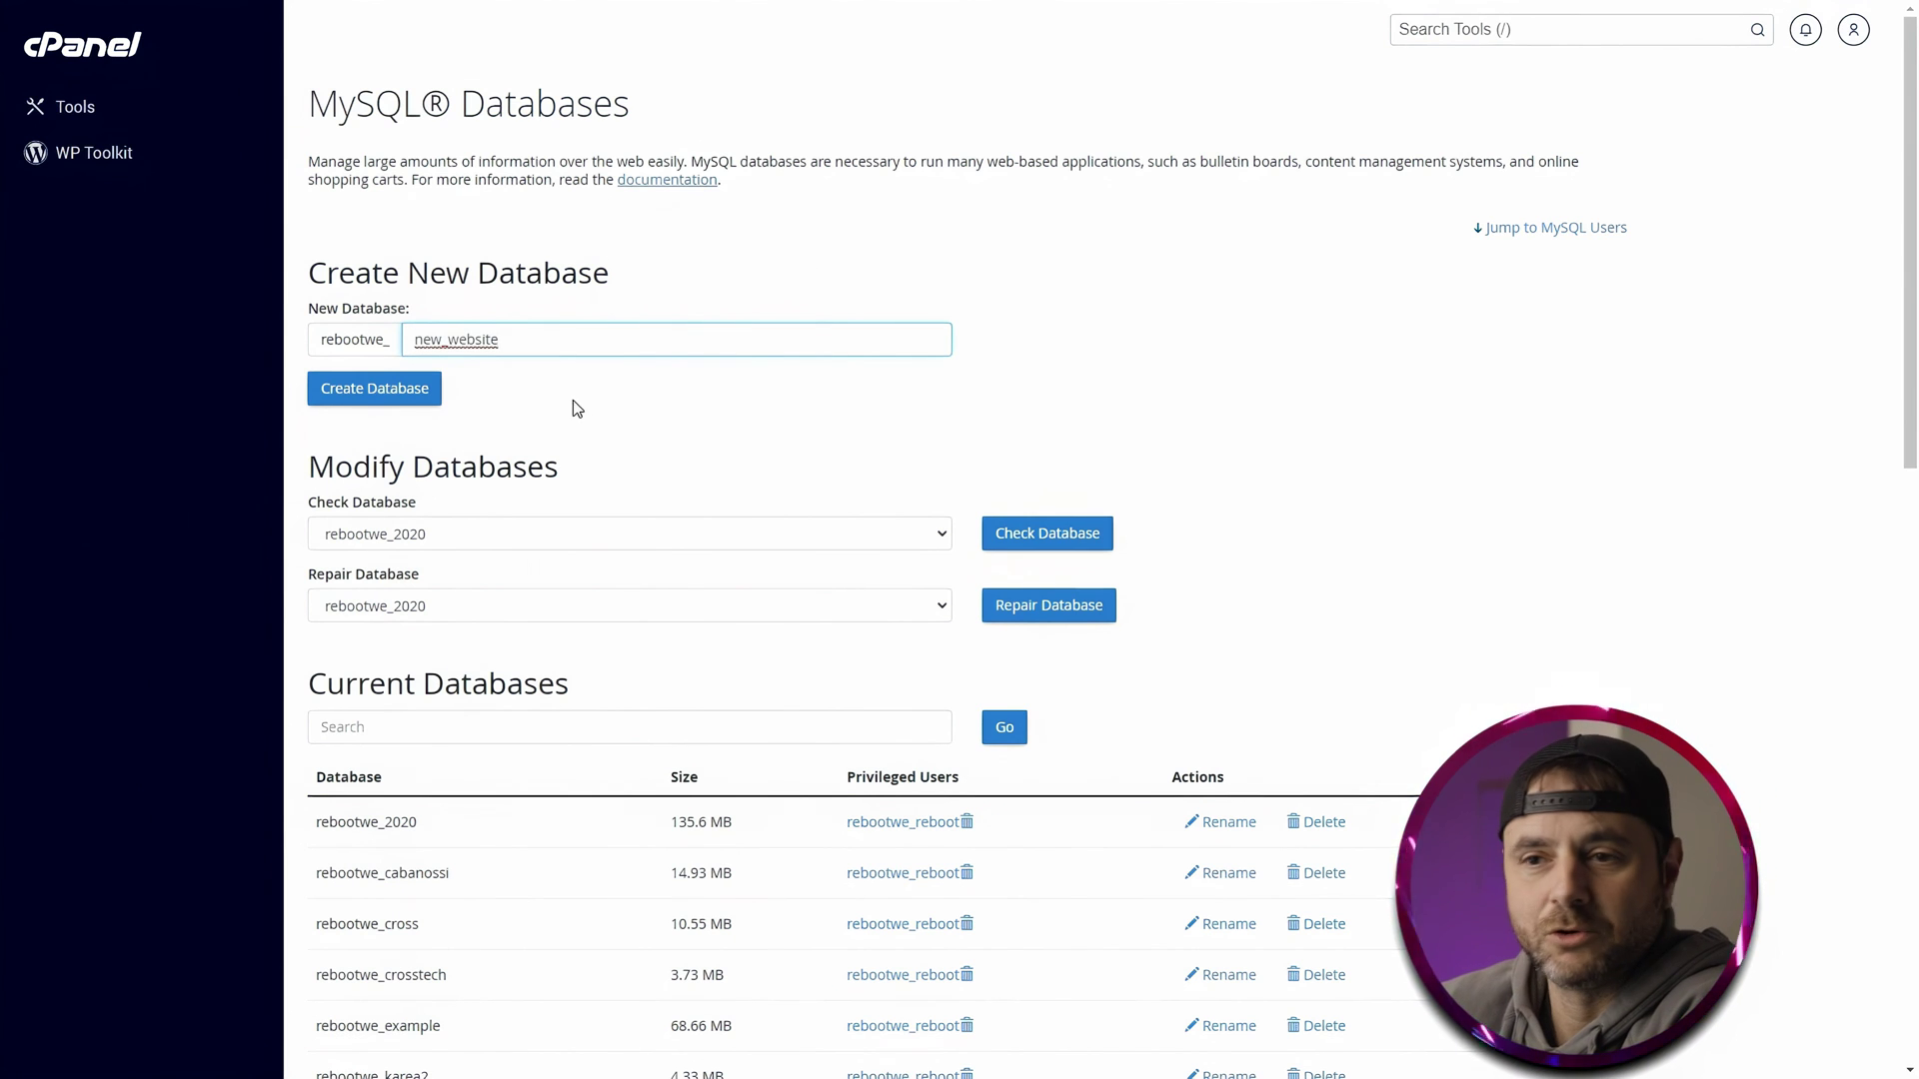
left_click(370, 397)
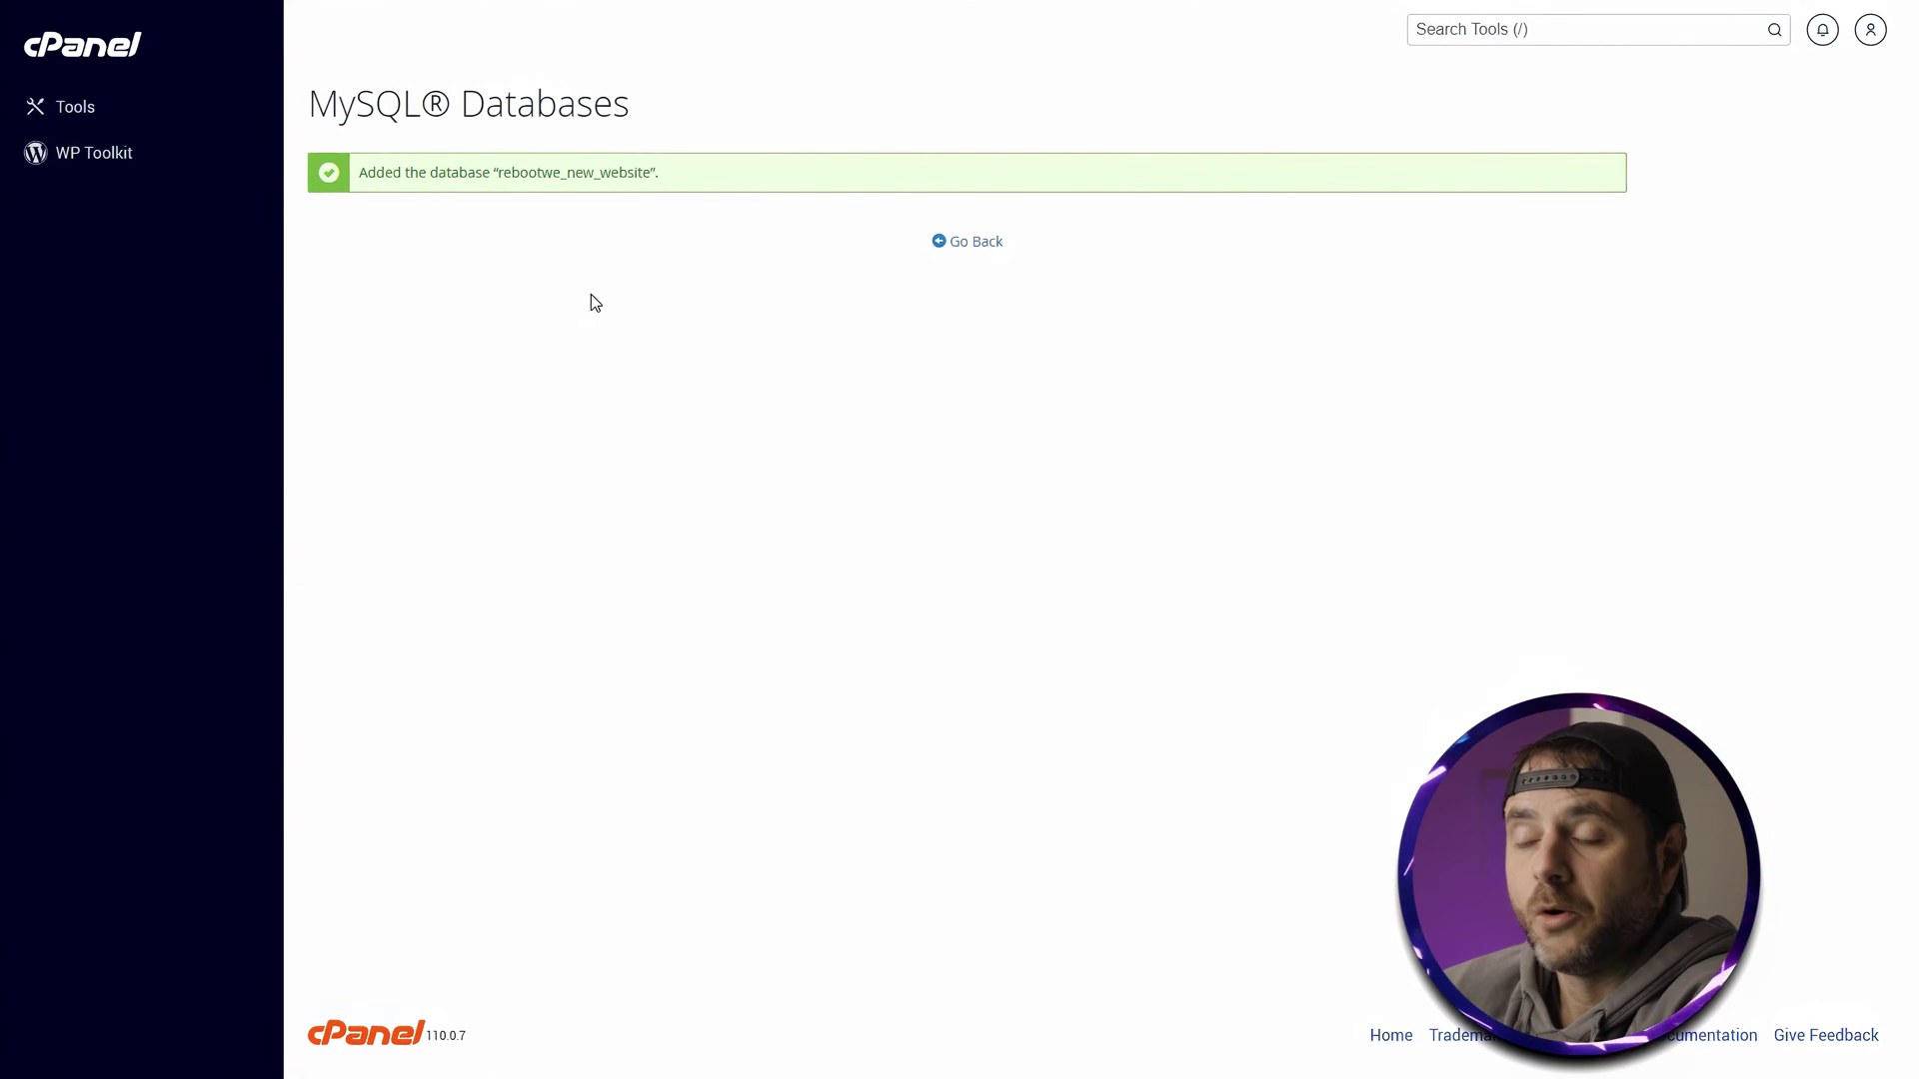
left_click(966, 245)
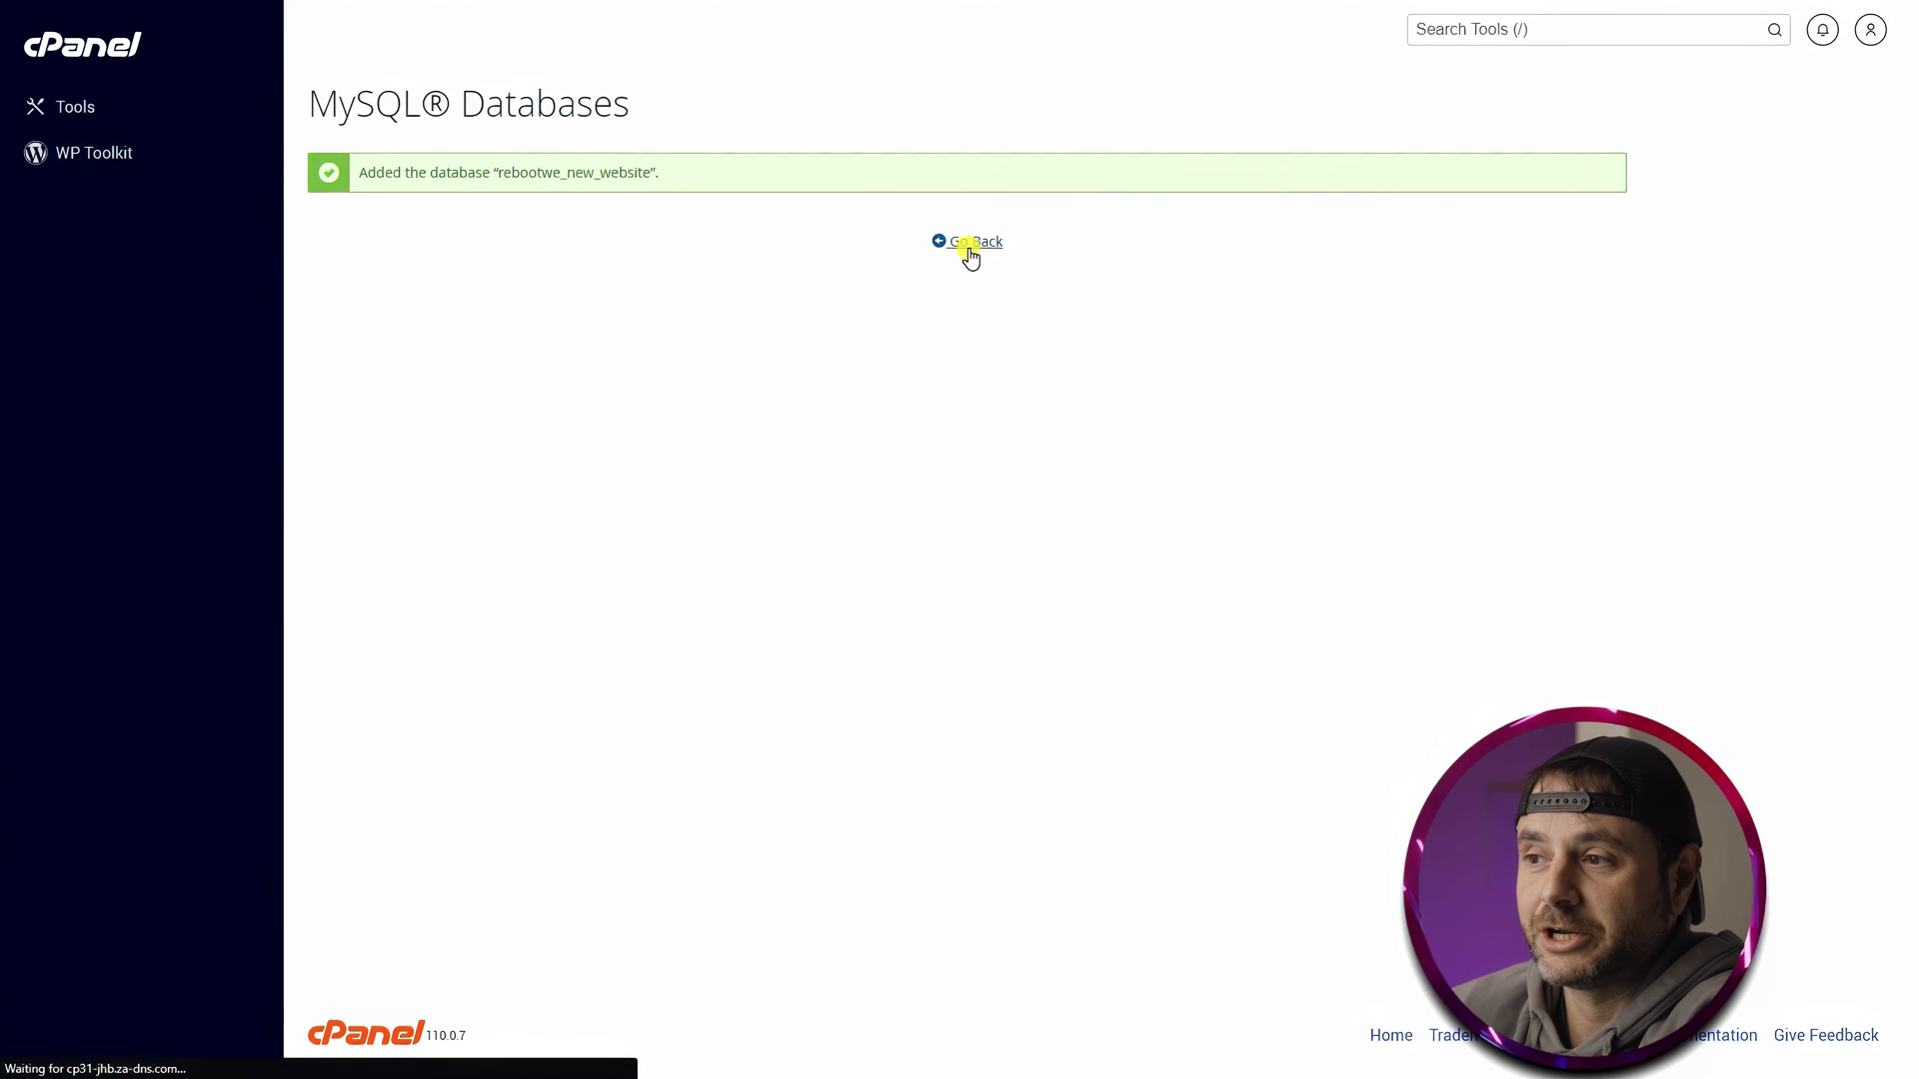
Add the user rebootwe_reboot to the rebootwe_new_website database and grant it all privileges
scroll(1096, 691, "down", 10)
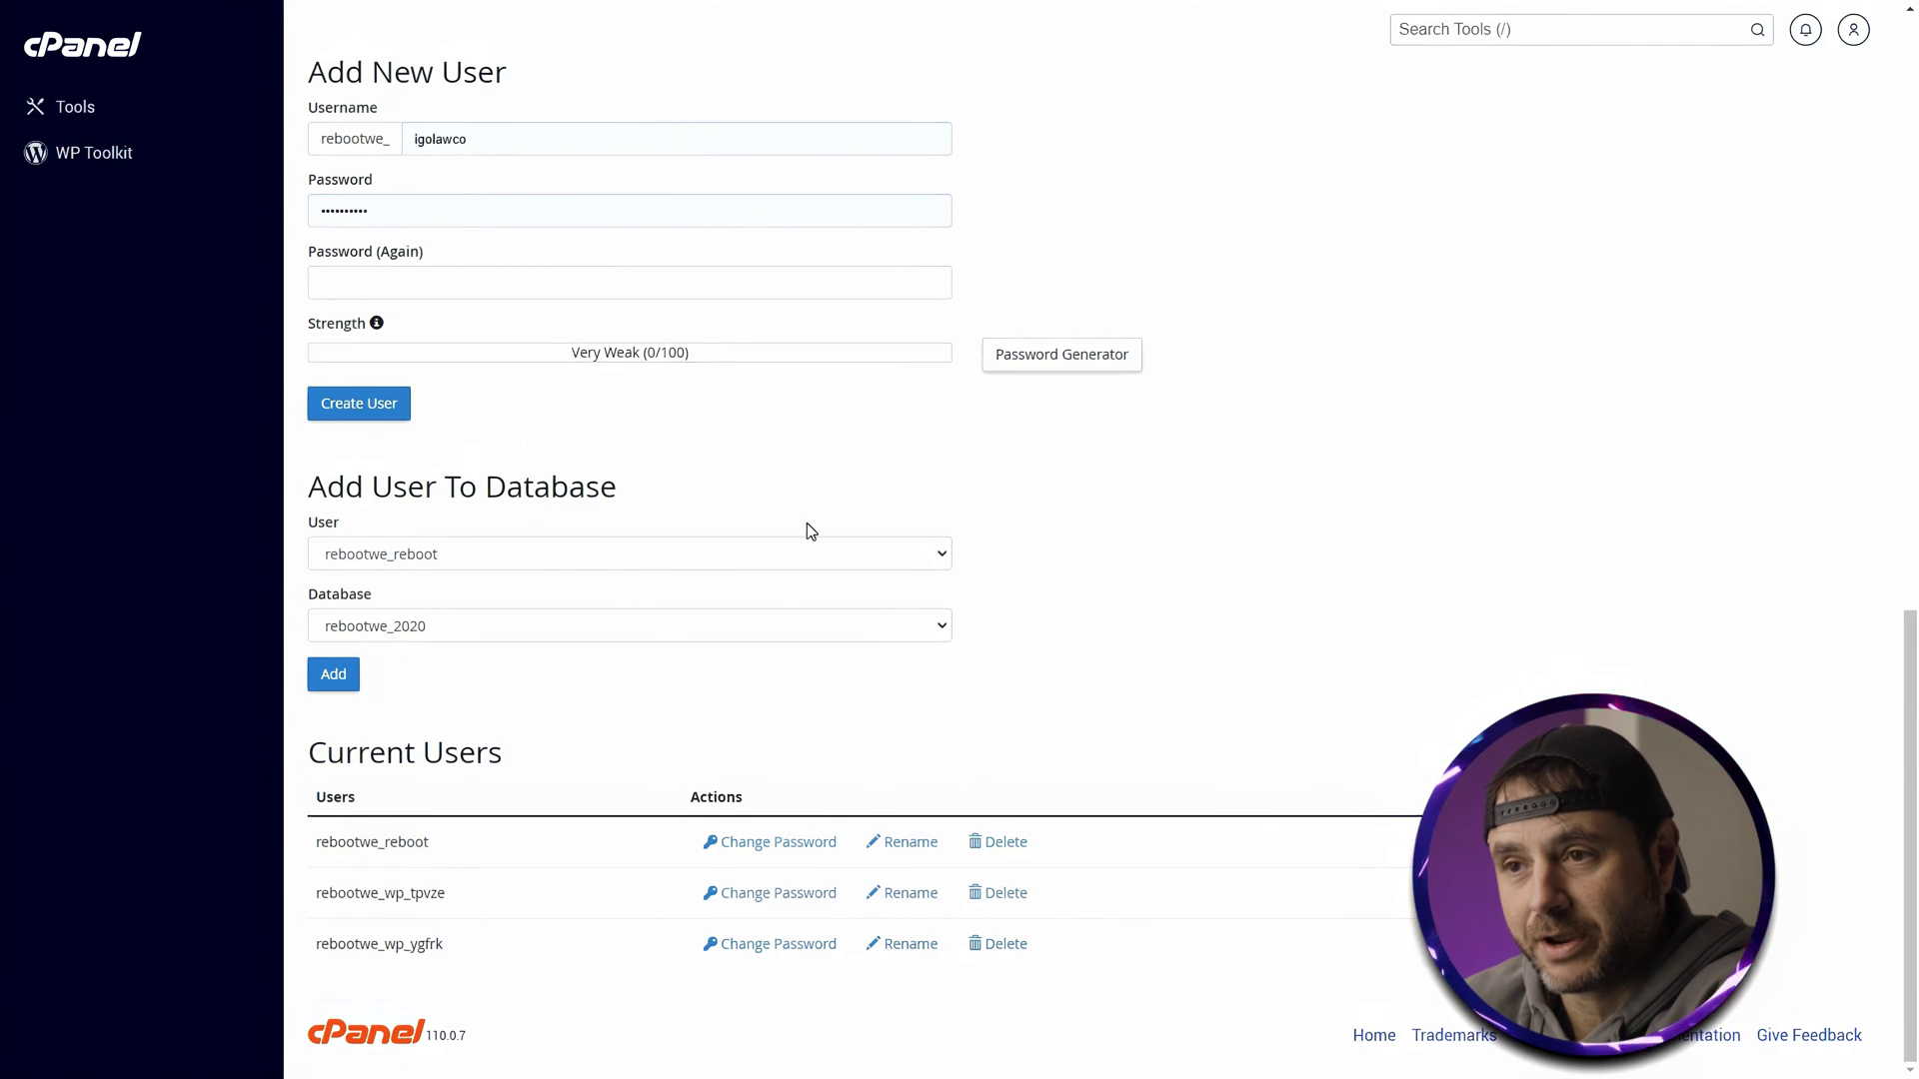
scroll(814, 550, "up", 1)
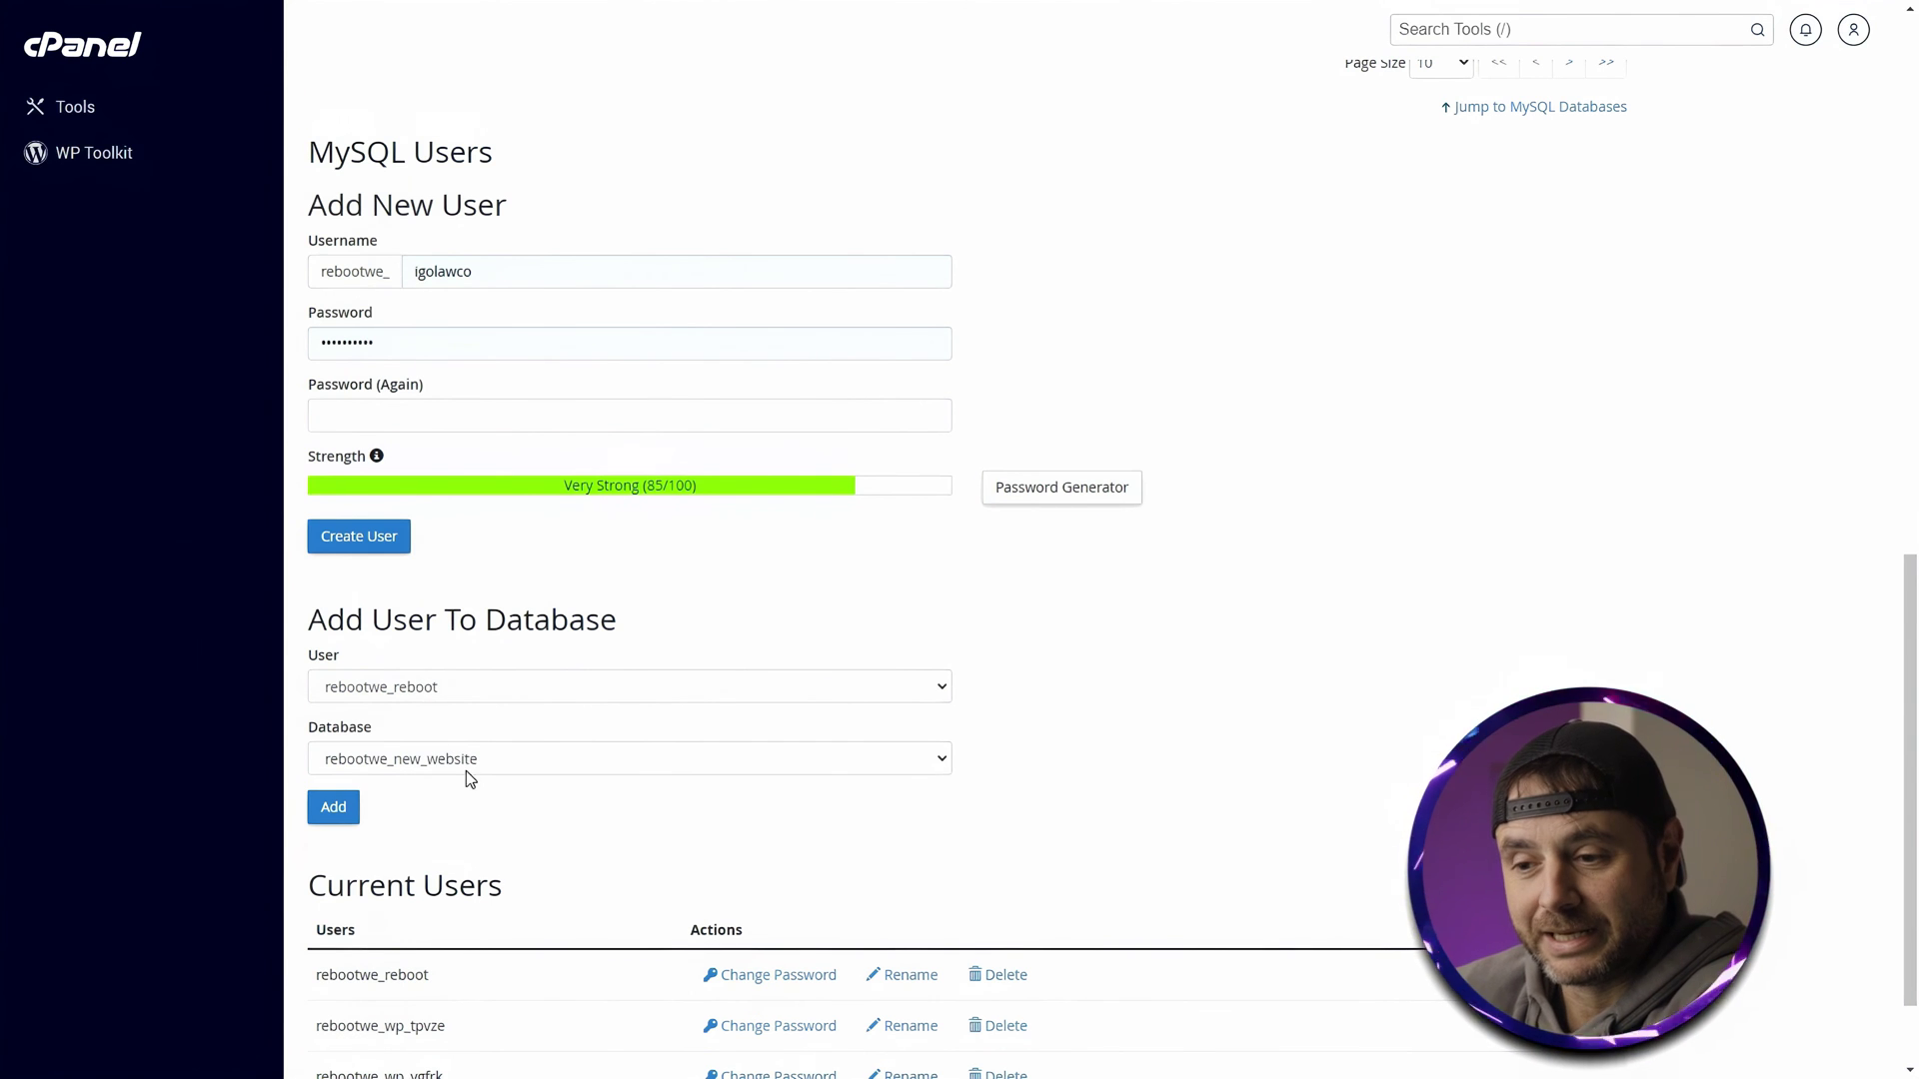
left_click(345, 818)
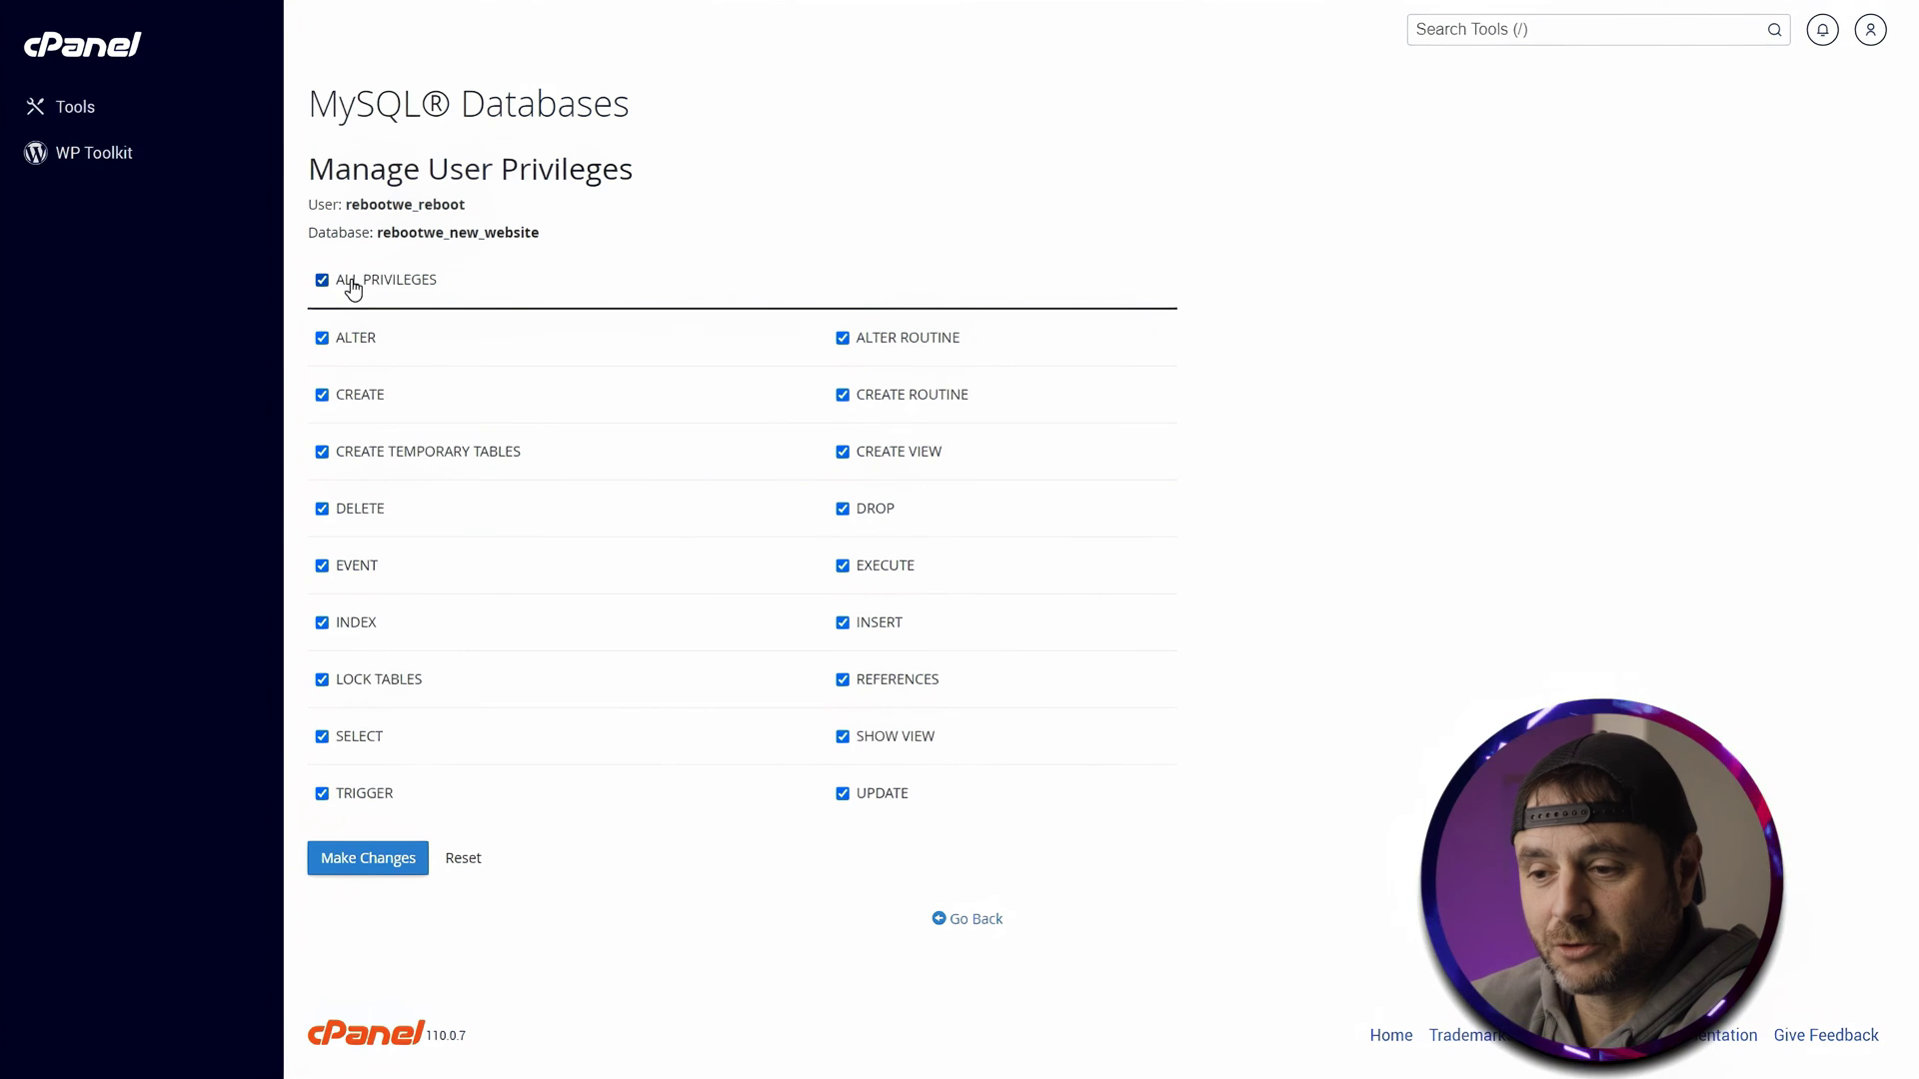
left_click(377, 857)
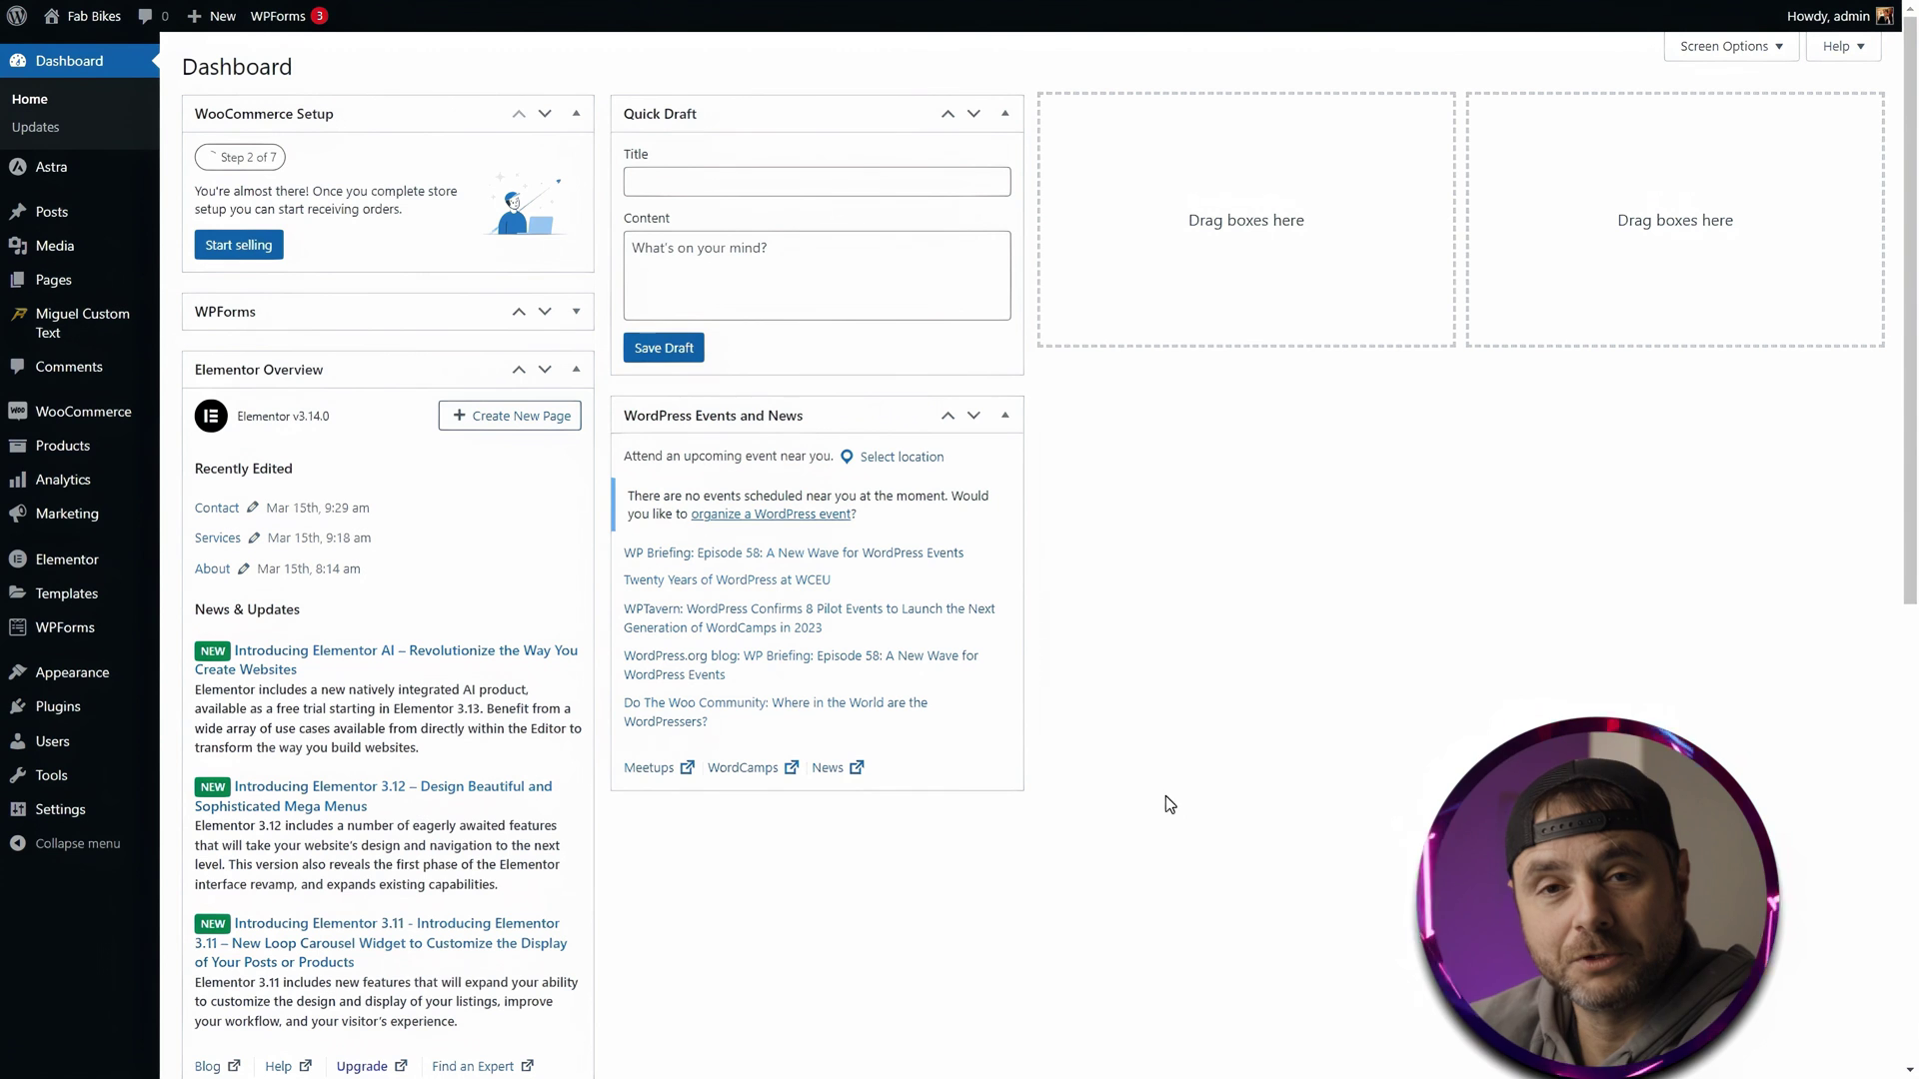
In the Fab Bikes WordPress admin, search the plugin directory for "duplicator" and install and activate the Duplicator migration and backup plugin
mouse_move(95, 712)
left_click(203, 720)
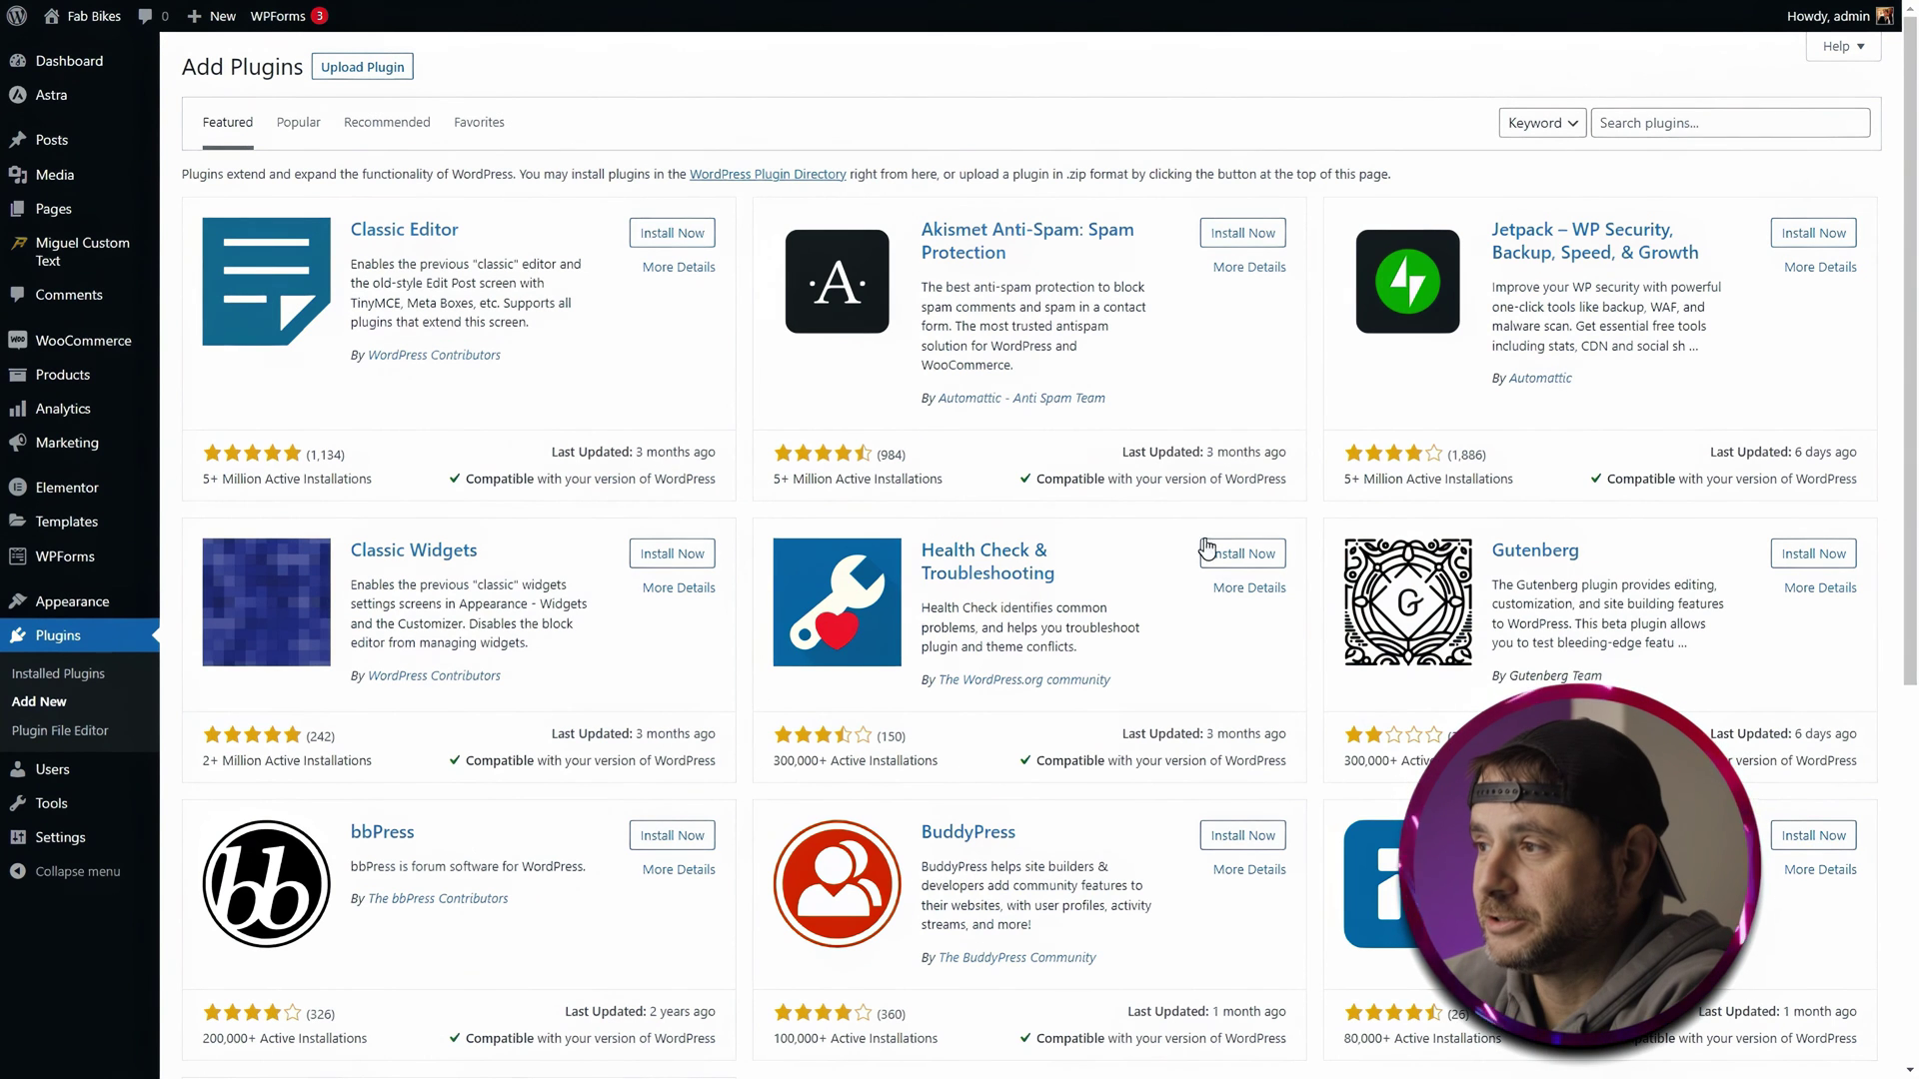
left_click(1621, 121)
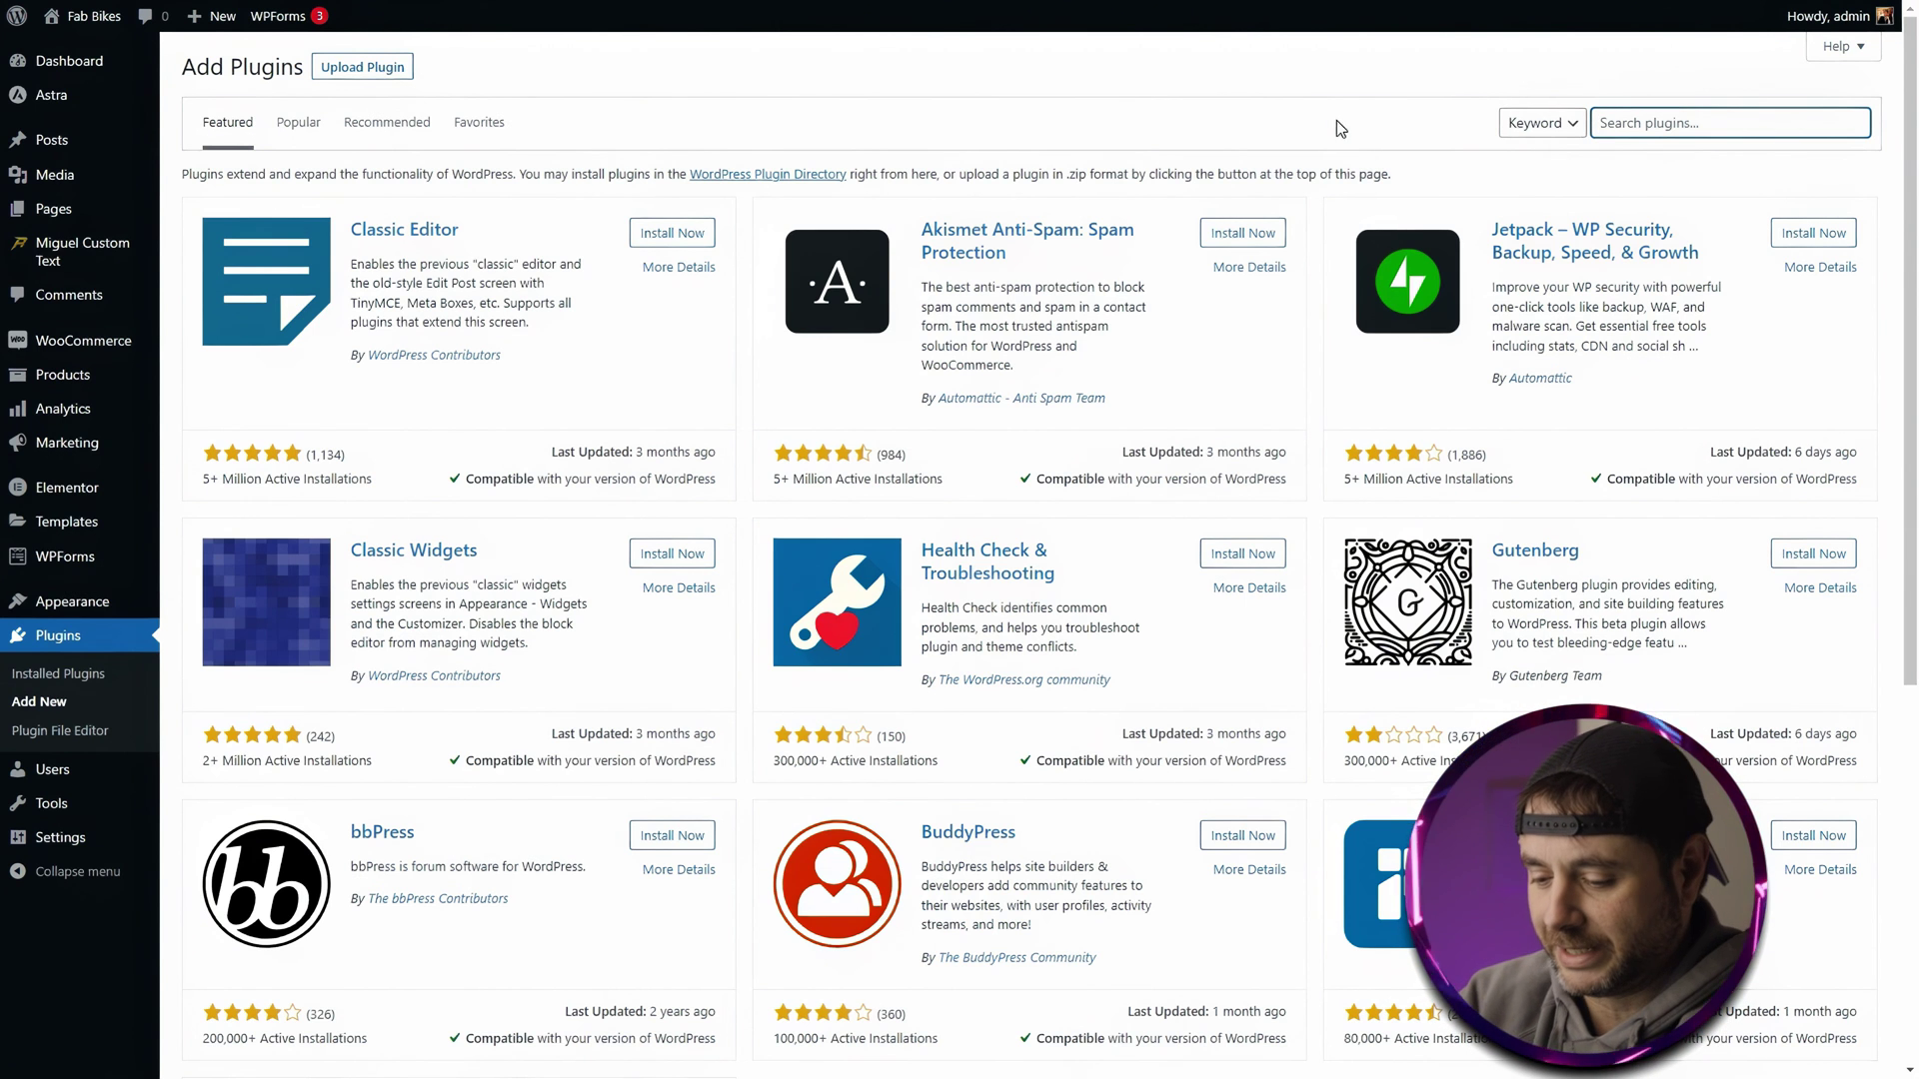
type("duplicator")
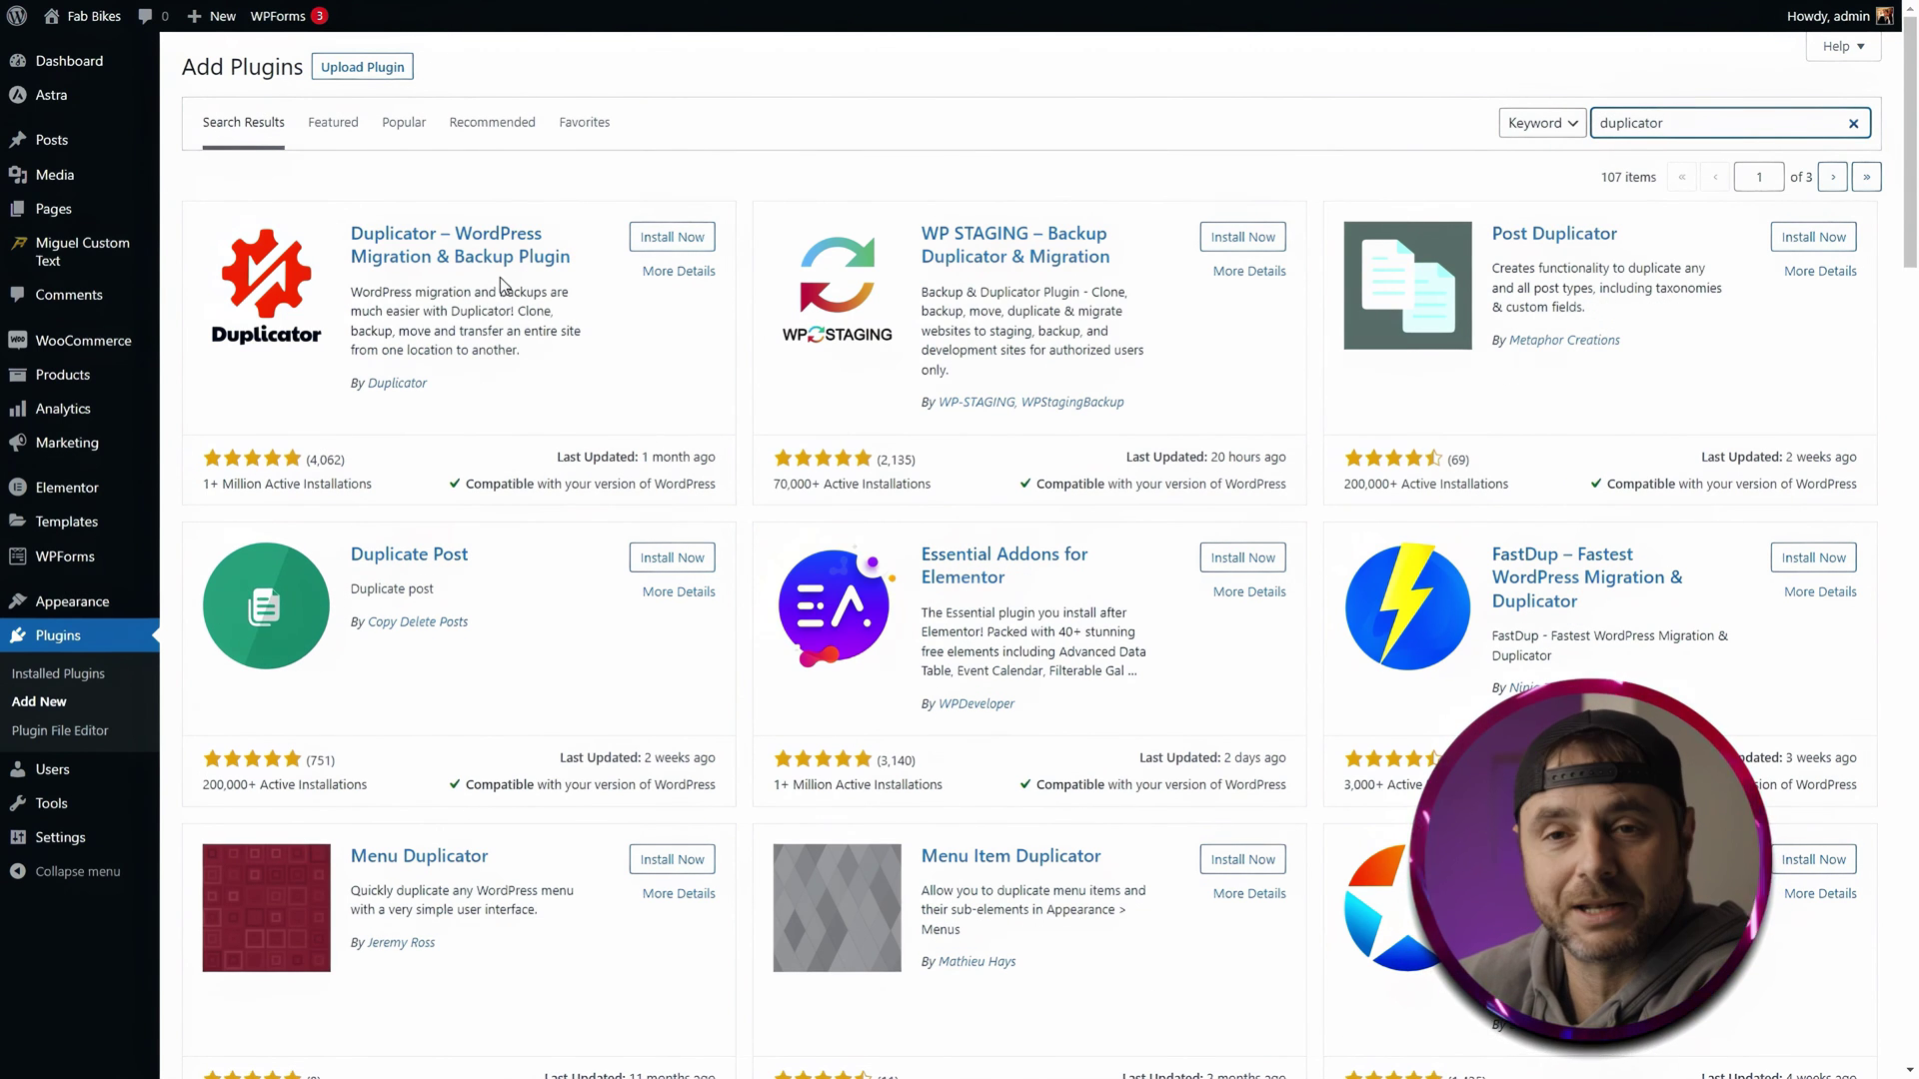
left_click(660, 240)
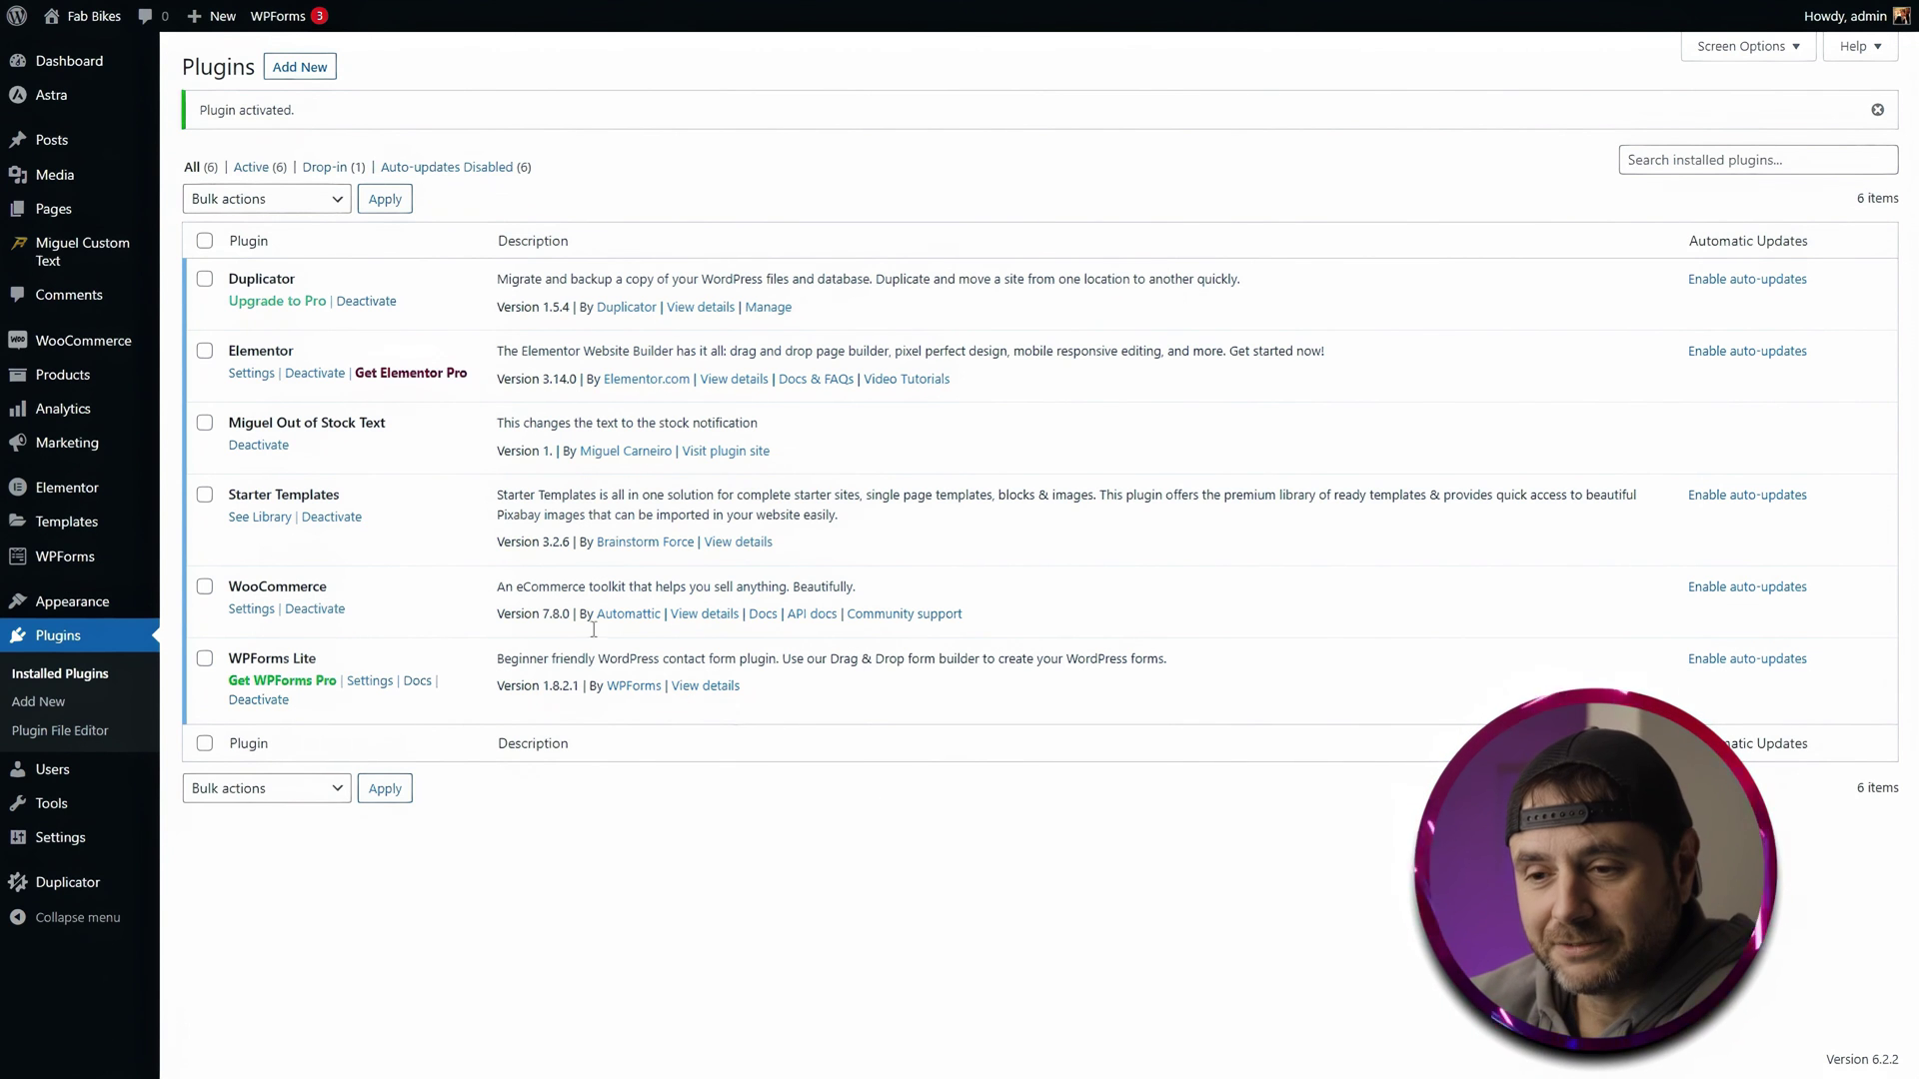
Try to build a new Duplicator package under the default name 20230620_fabbikes, accepting the scan notice
mouse_move(62, 888)
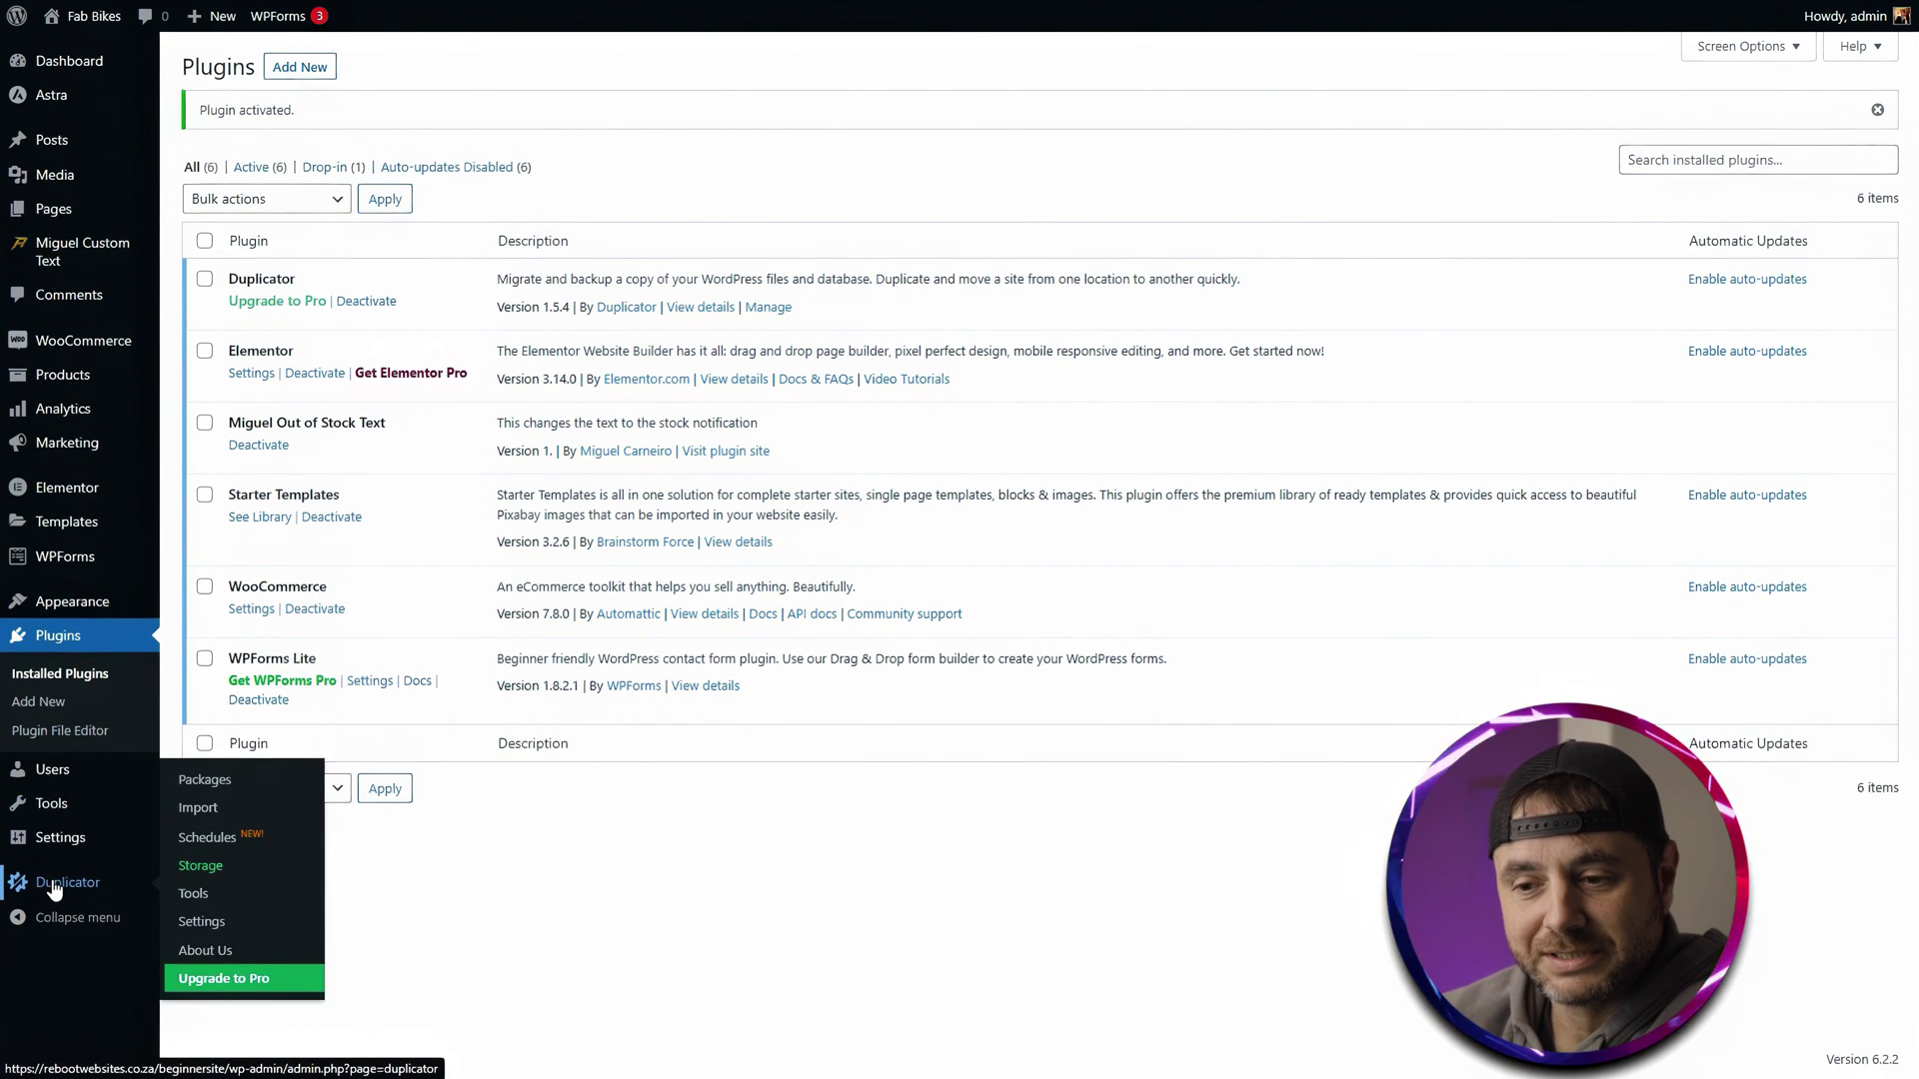
left_click(203, 782)
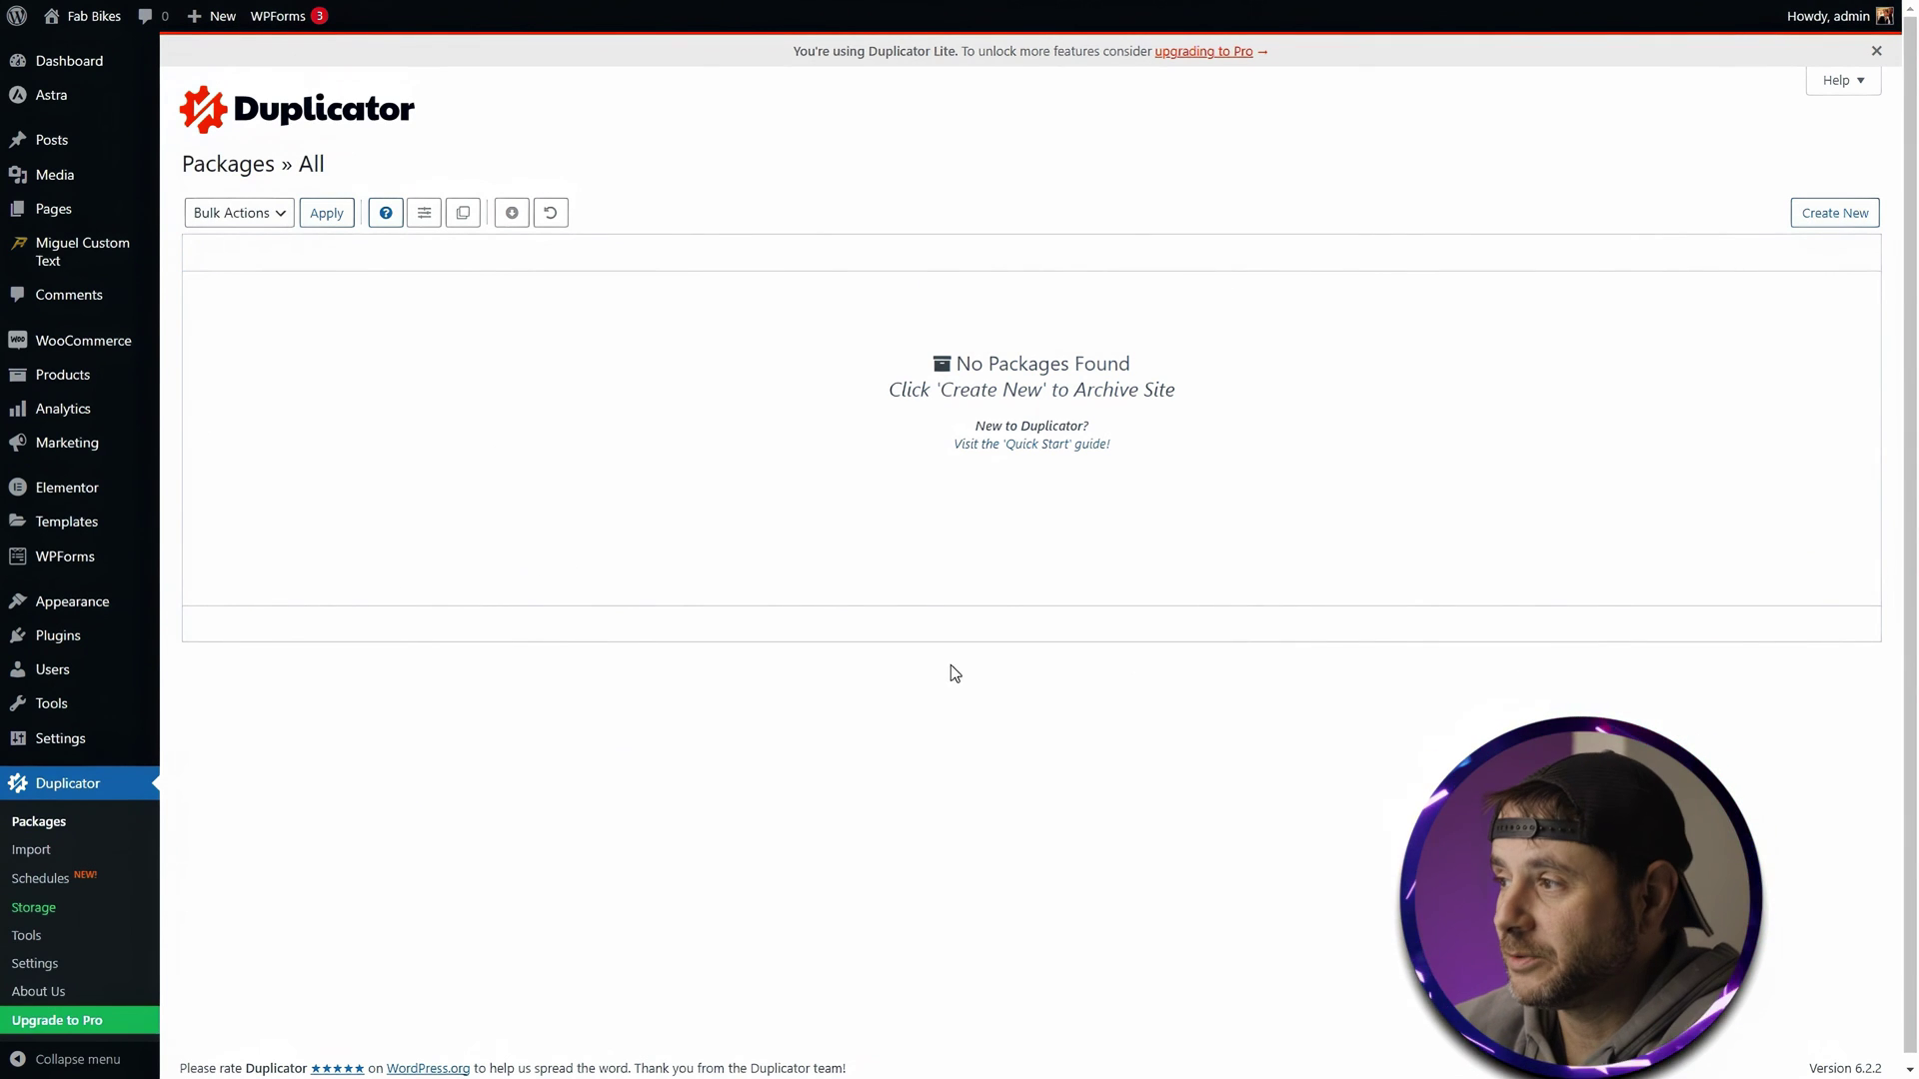
left_click(1836, 214)
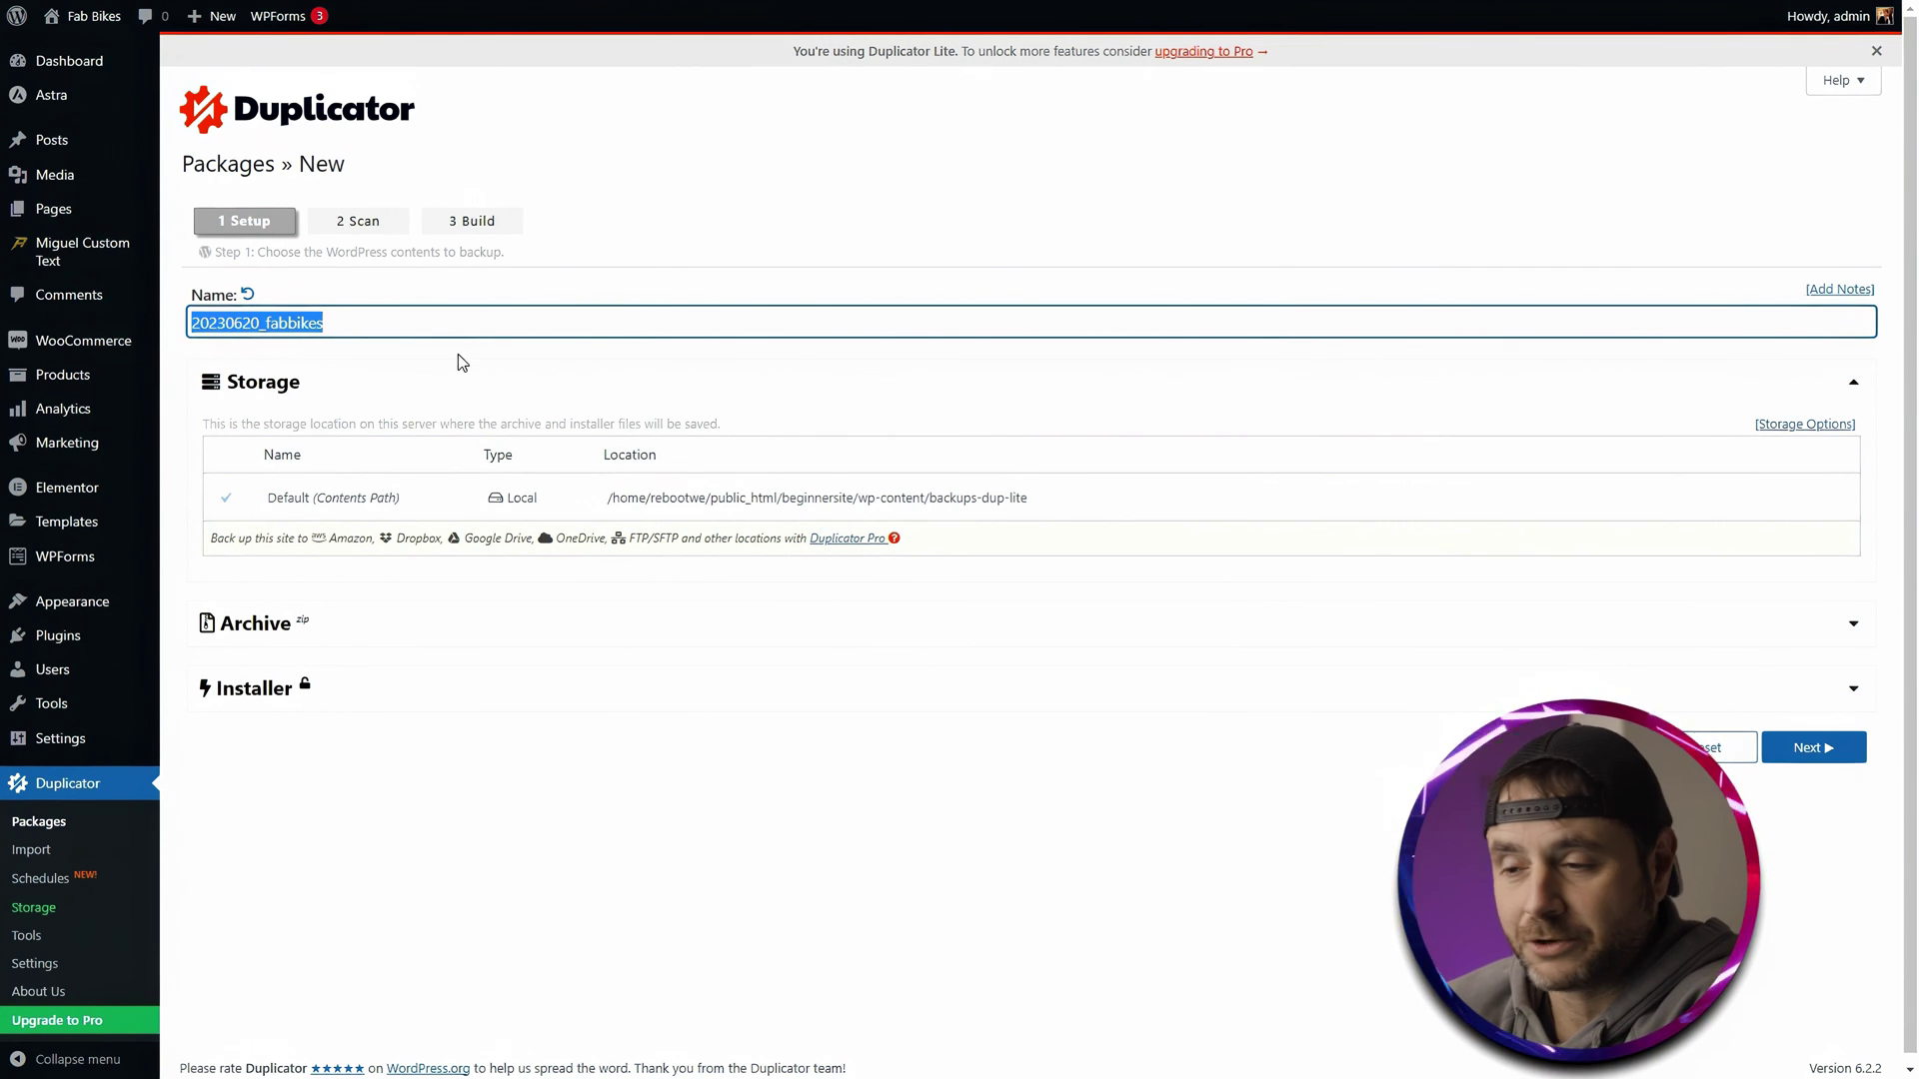
key("Return")
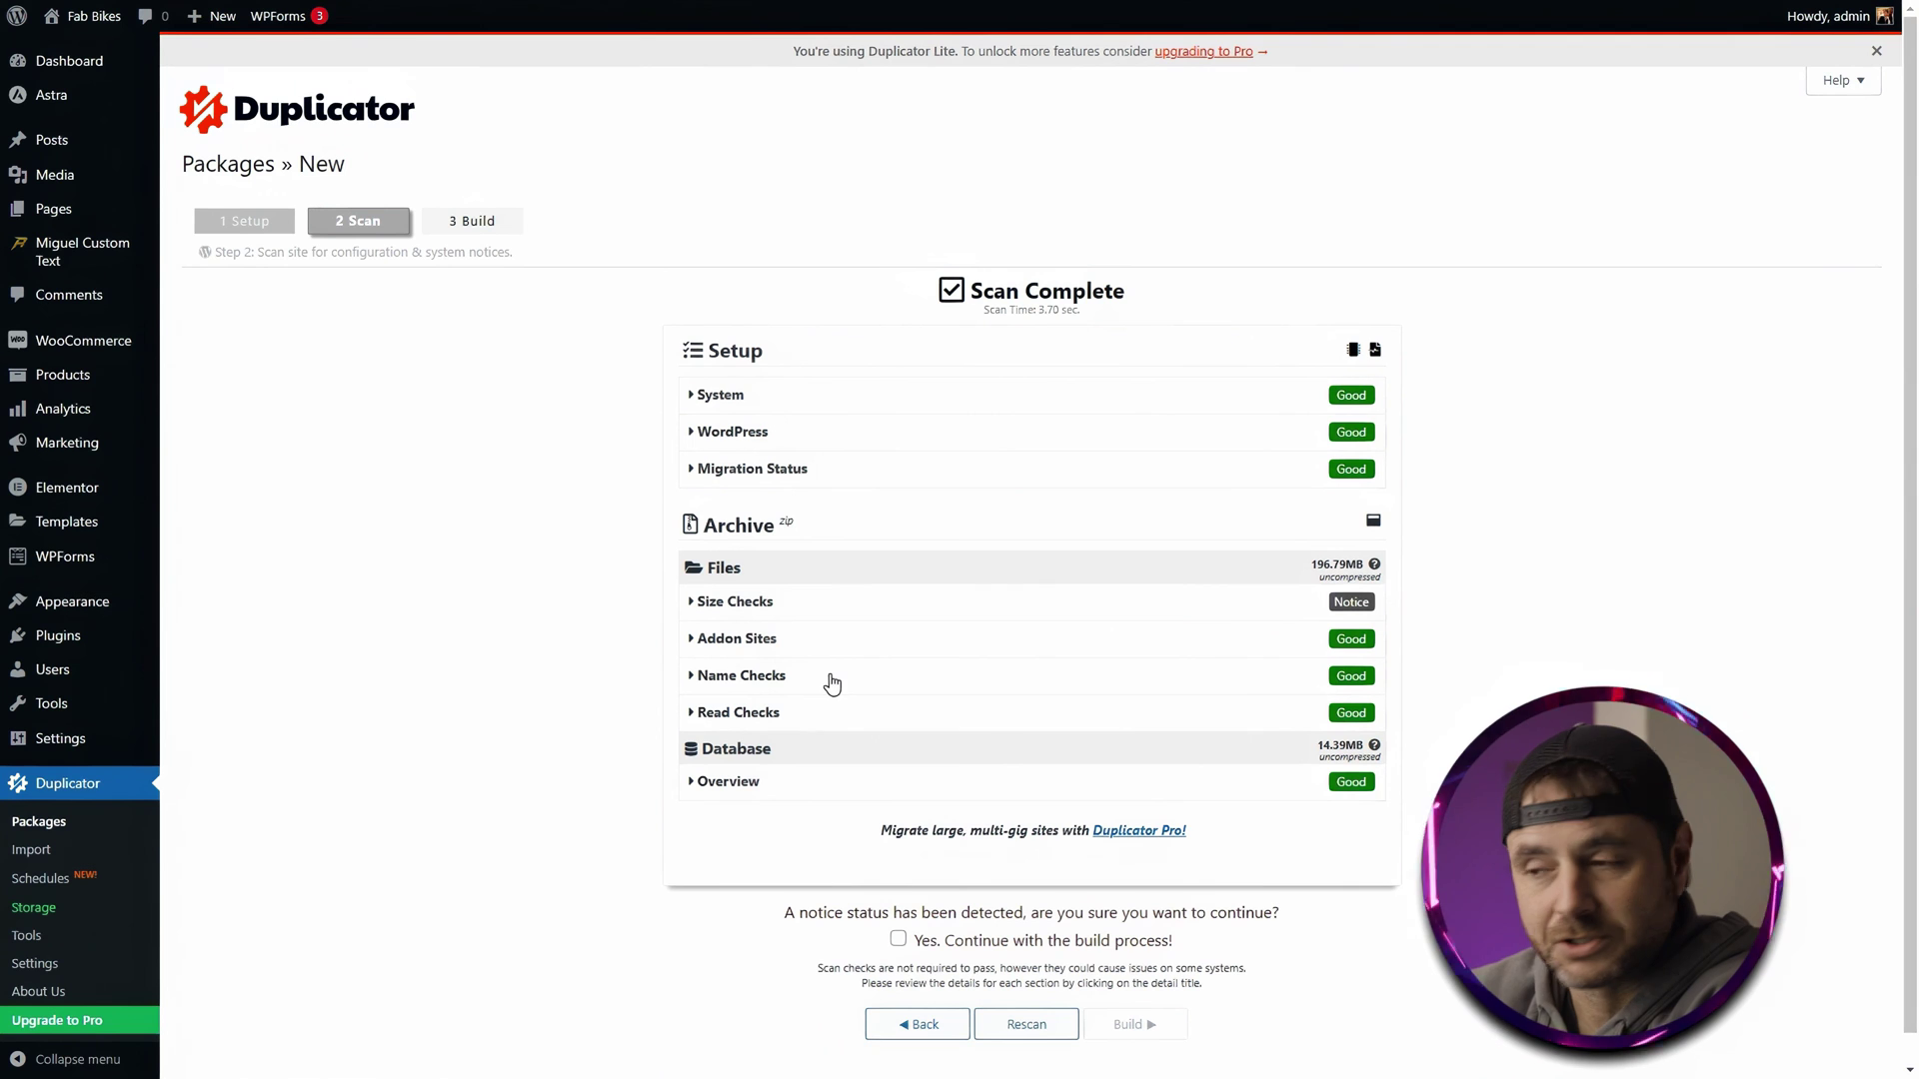
scroll(525, 669, "down", 1)
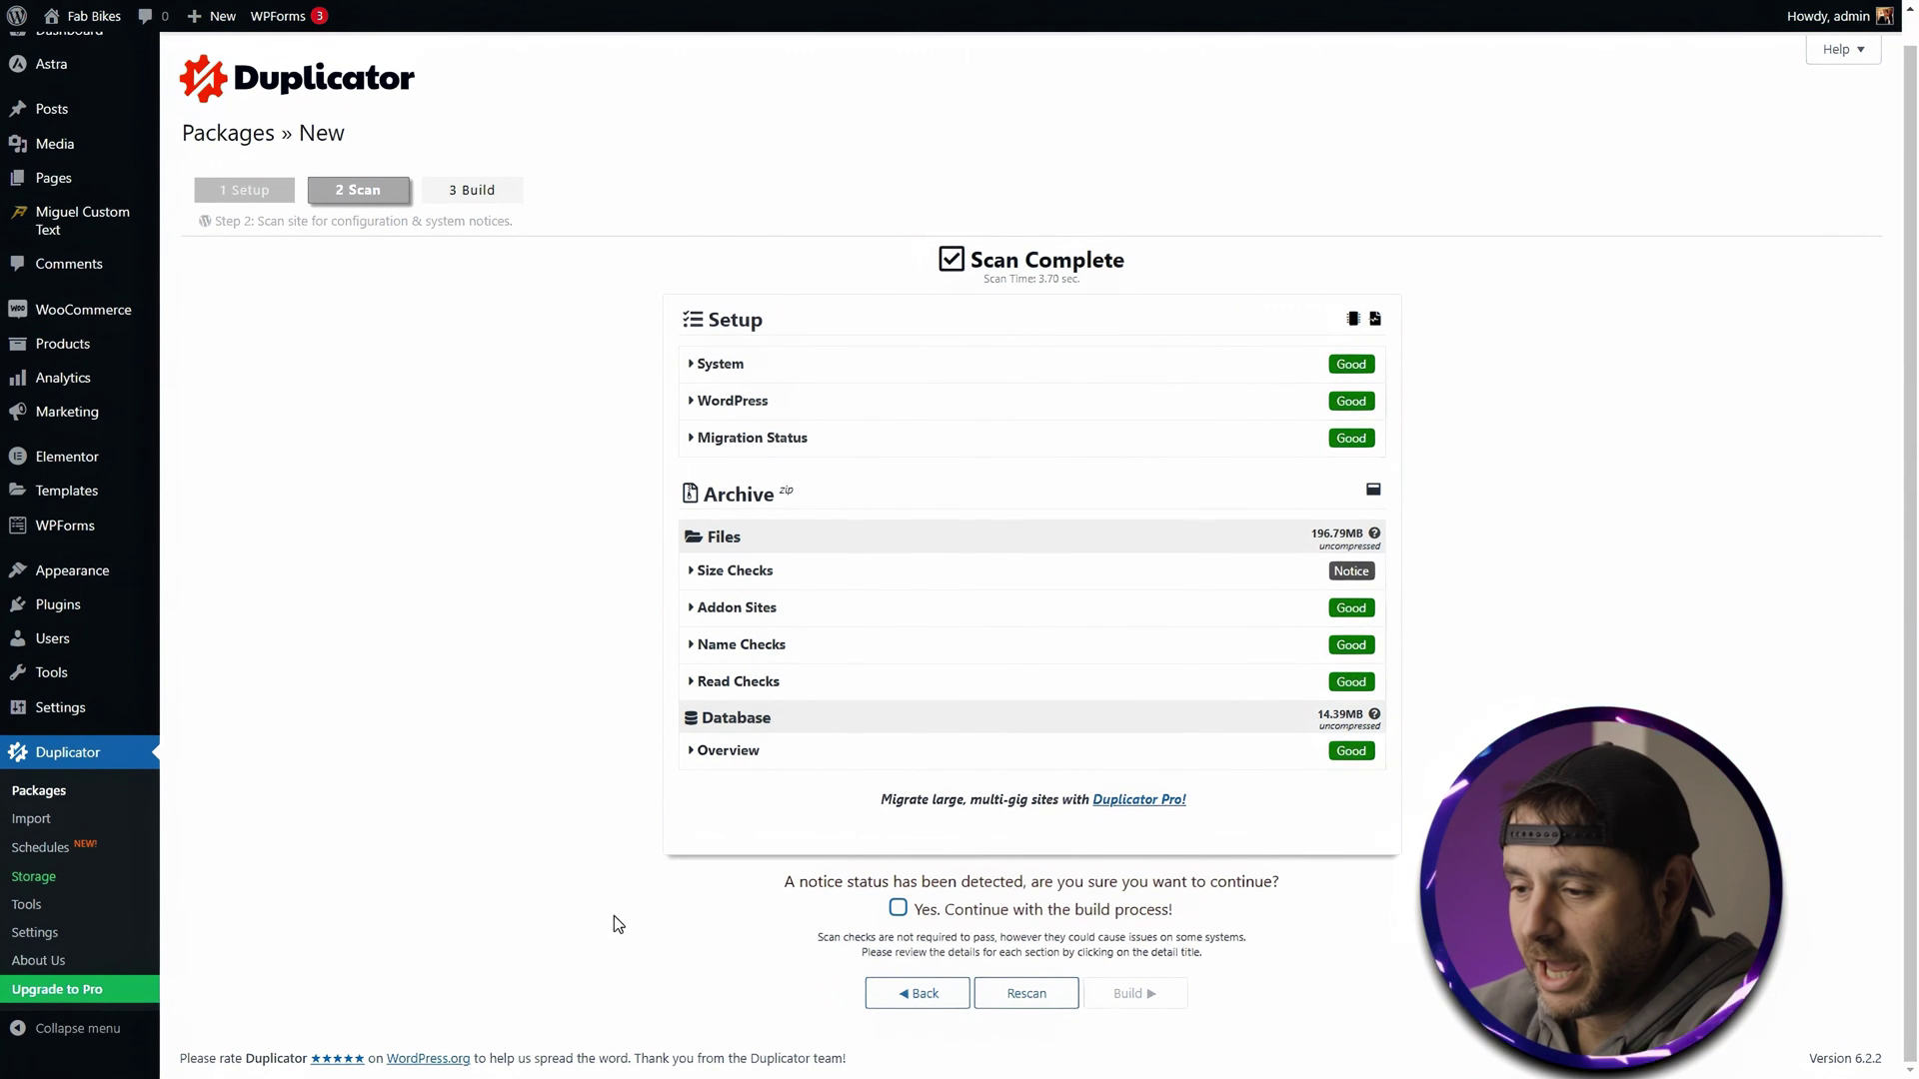
left_click(897, 908)
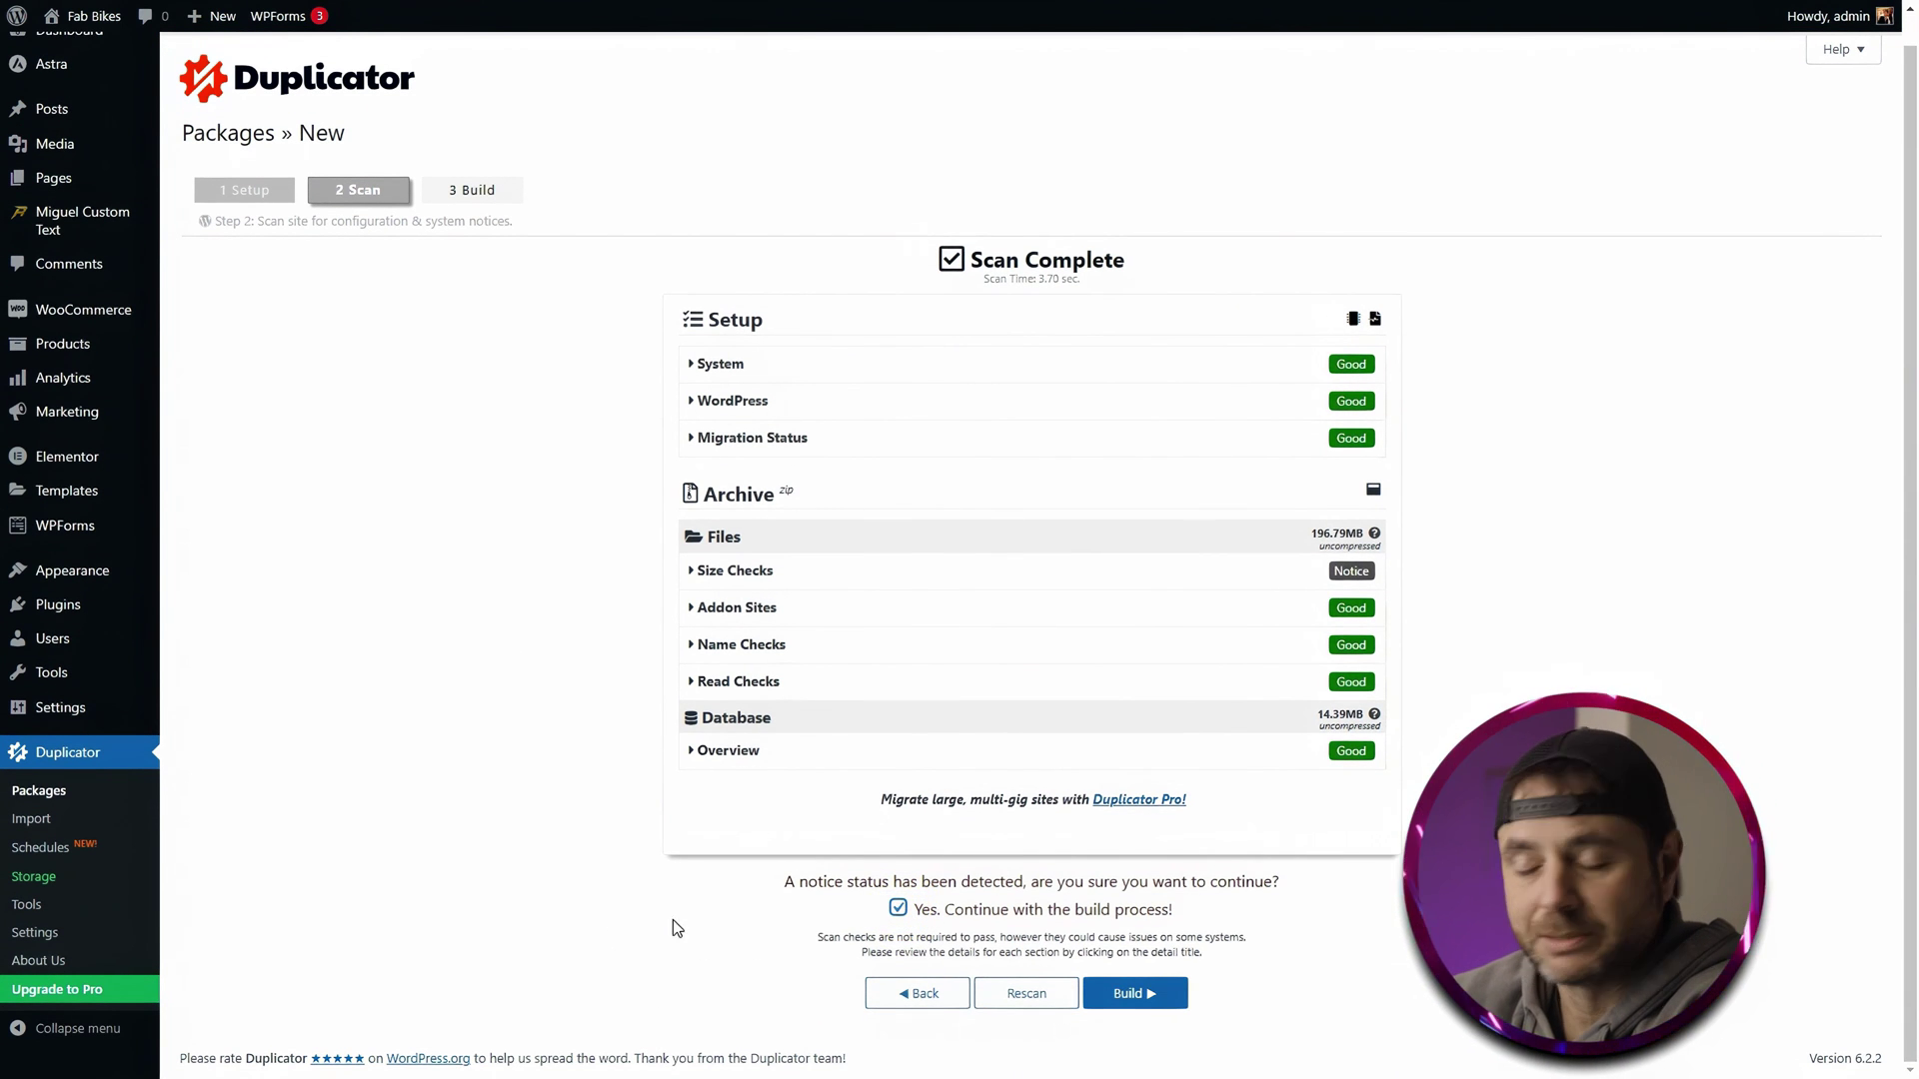
left_click(1144, 995)
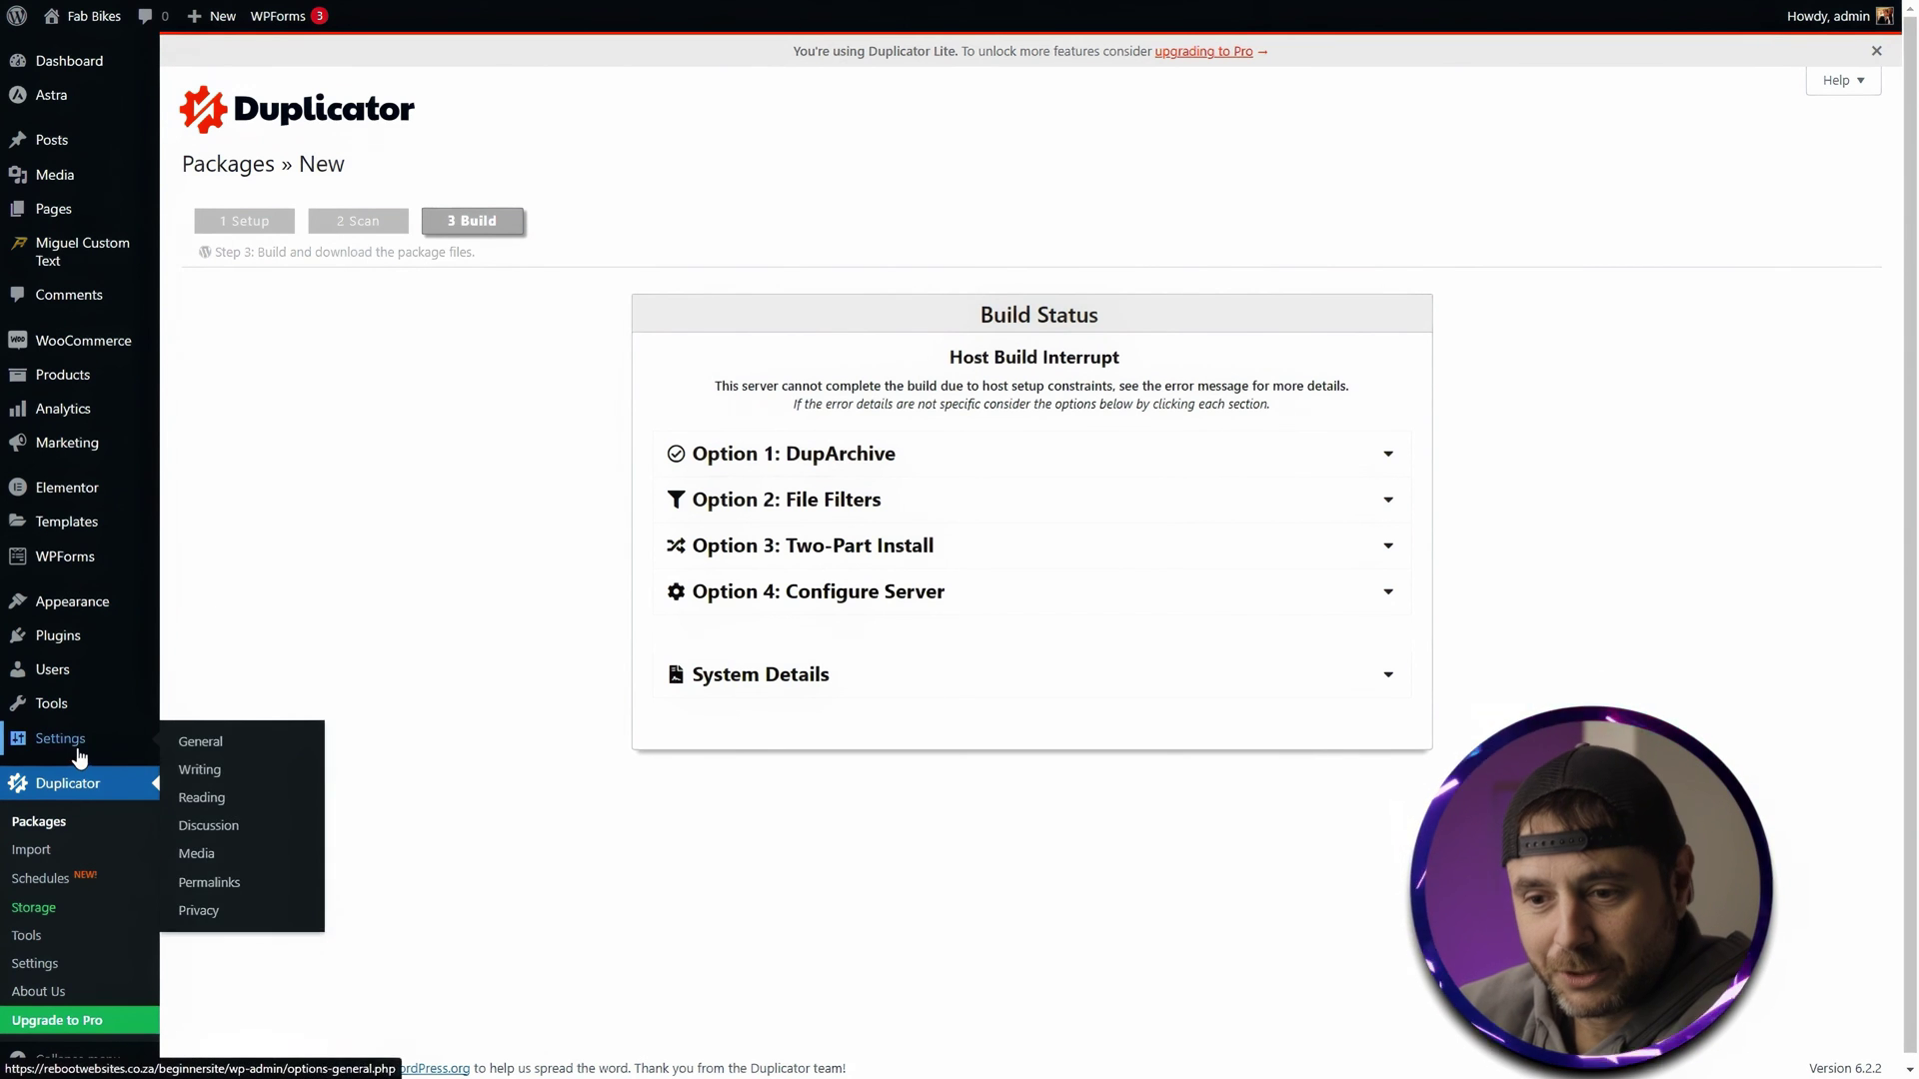
Set the Archive Engine in Duplicator's package settings to DupArchive and save the settings
left_click(34, 963)
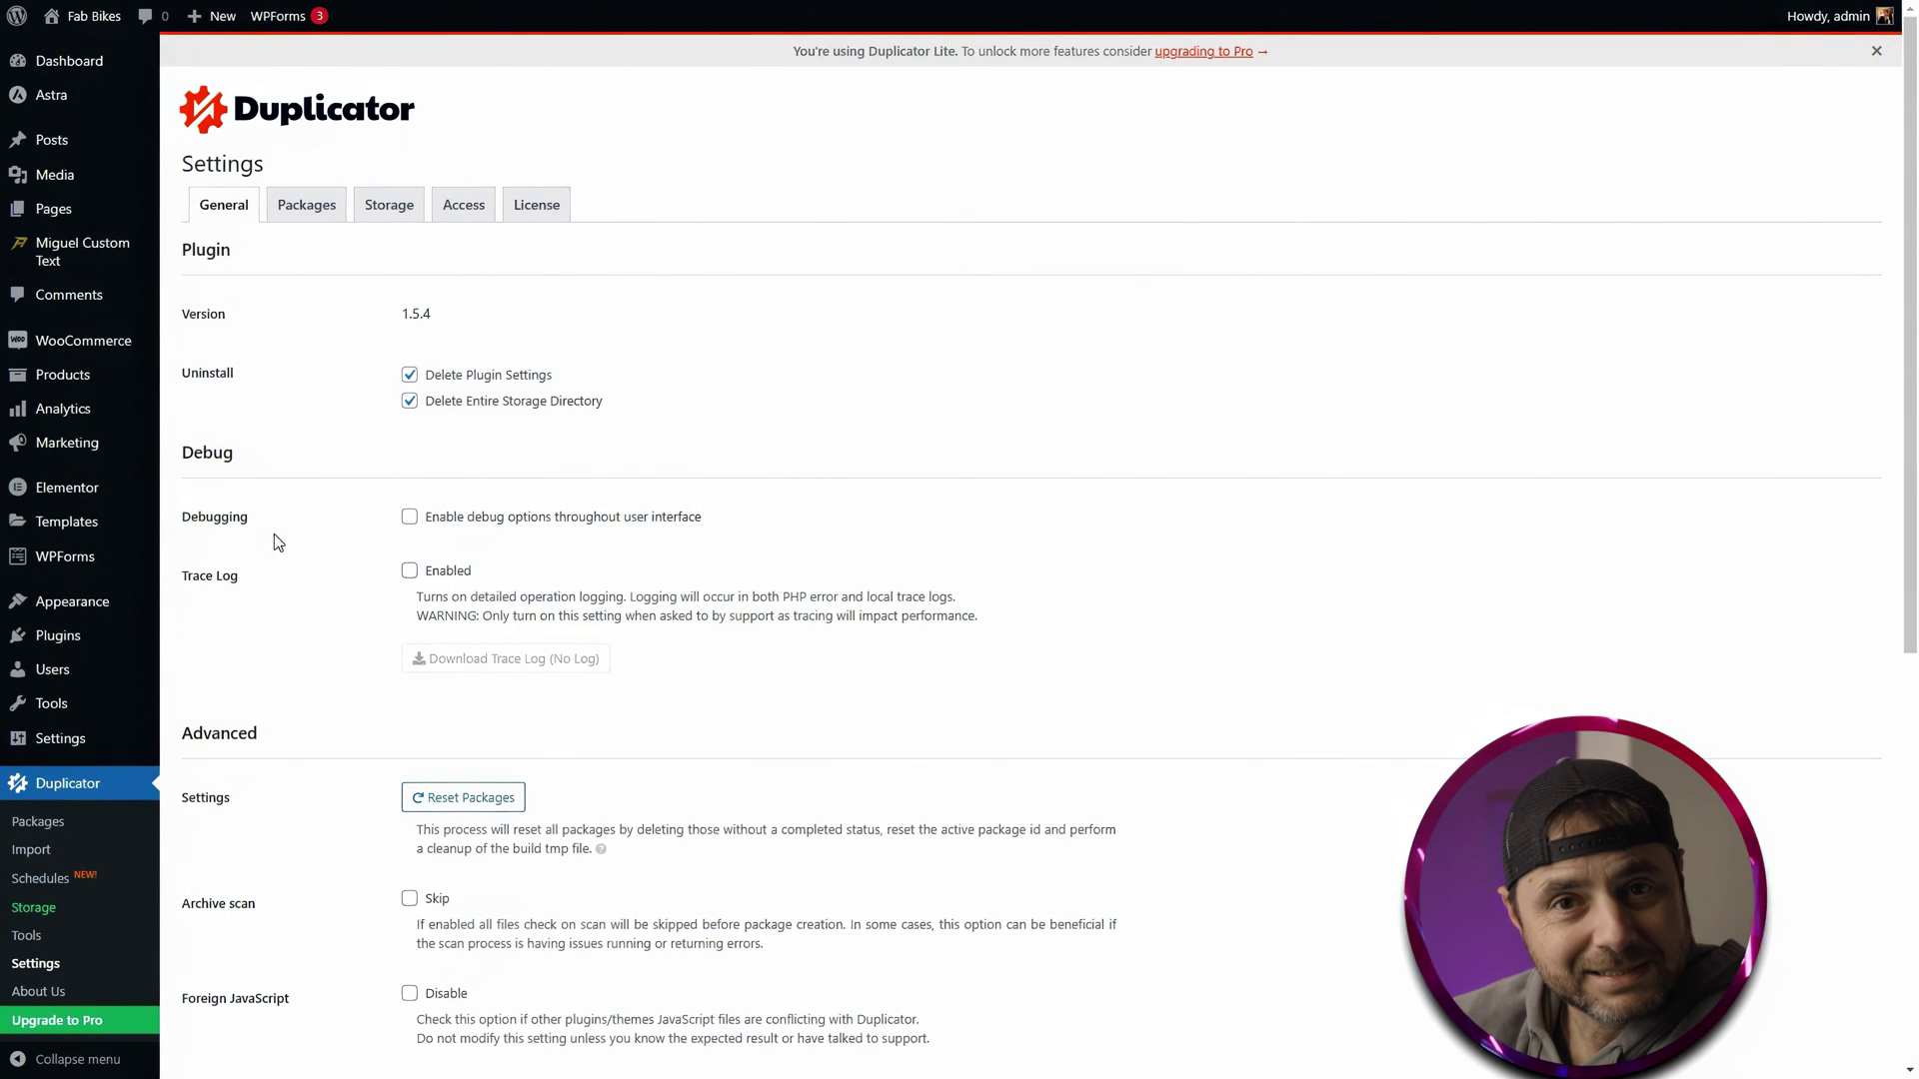
left_click(306, 204)
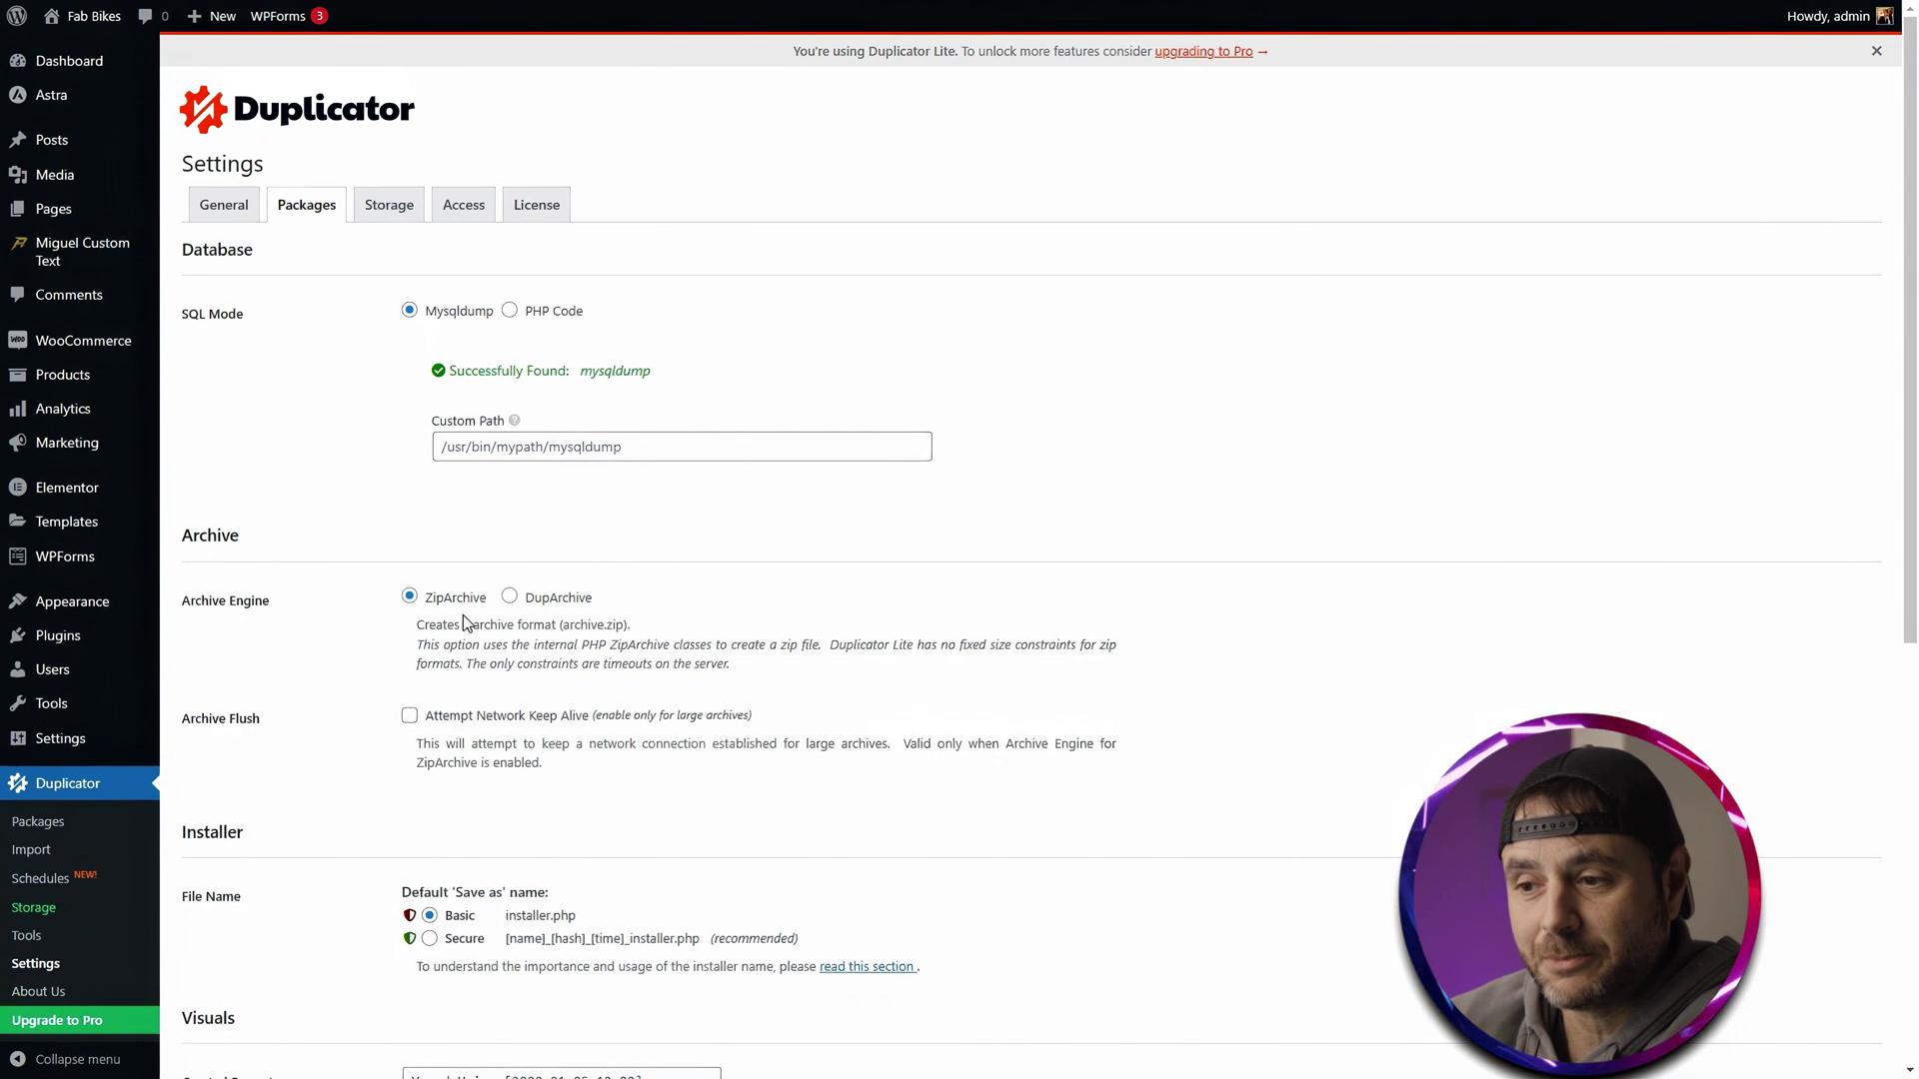
left_click(510, 597)
scroll(290, 781, "down", 7)
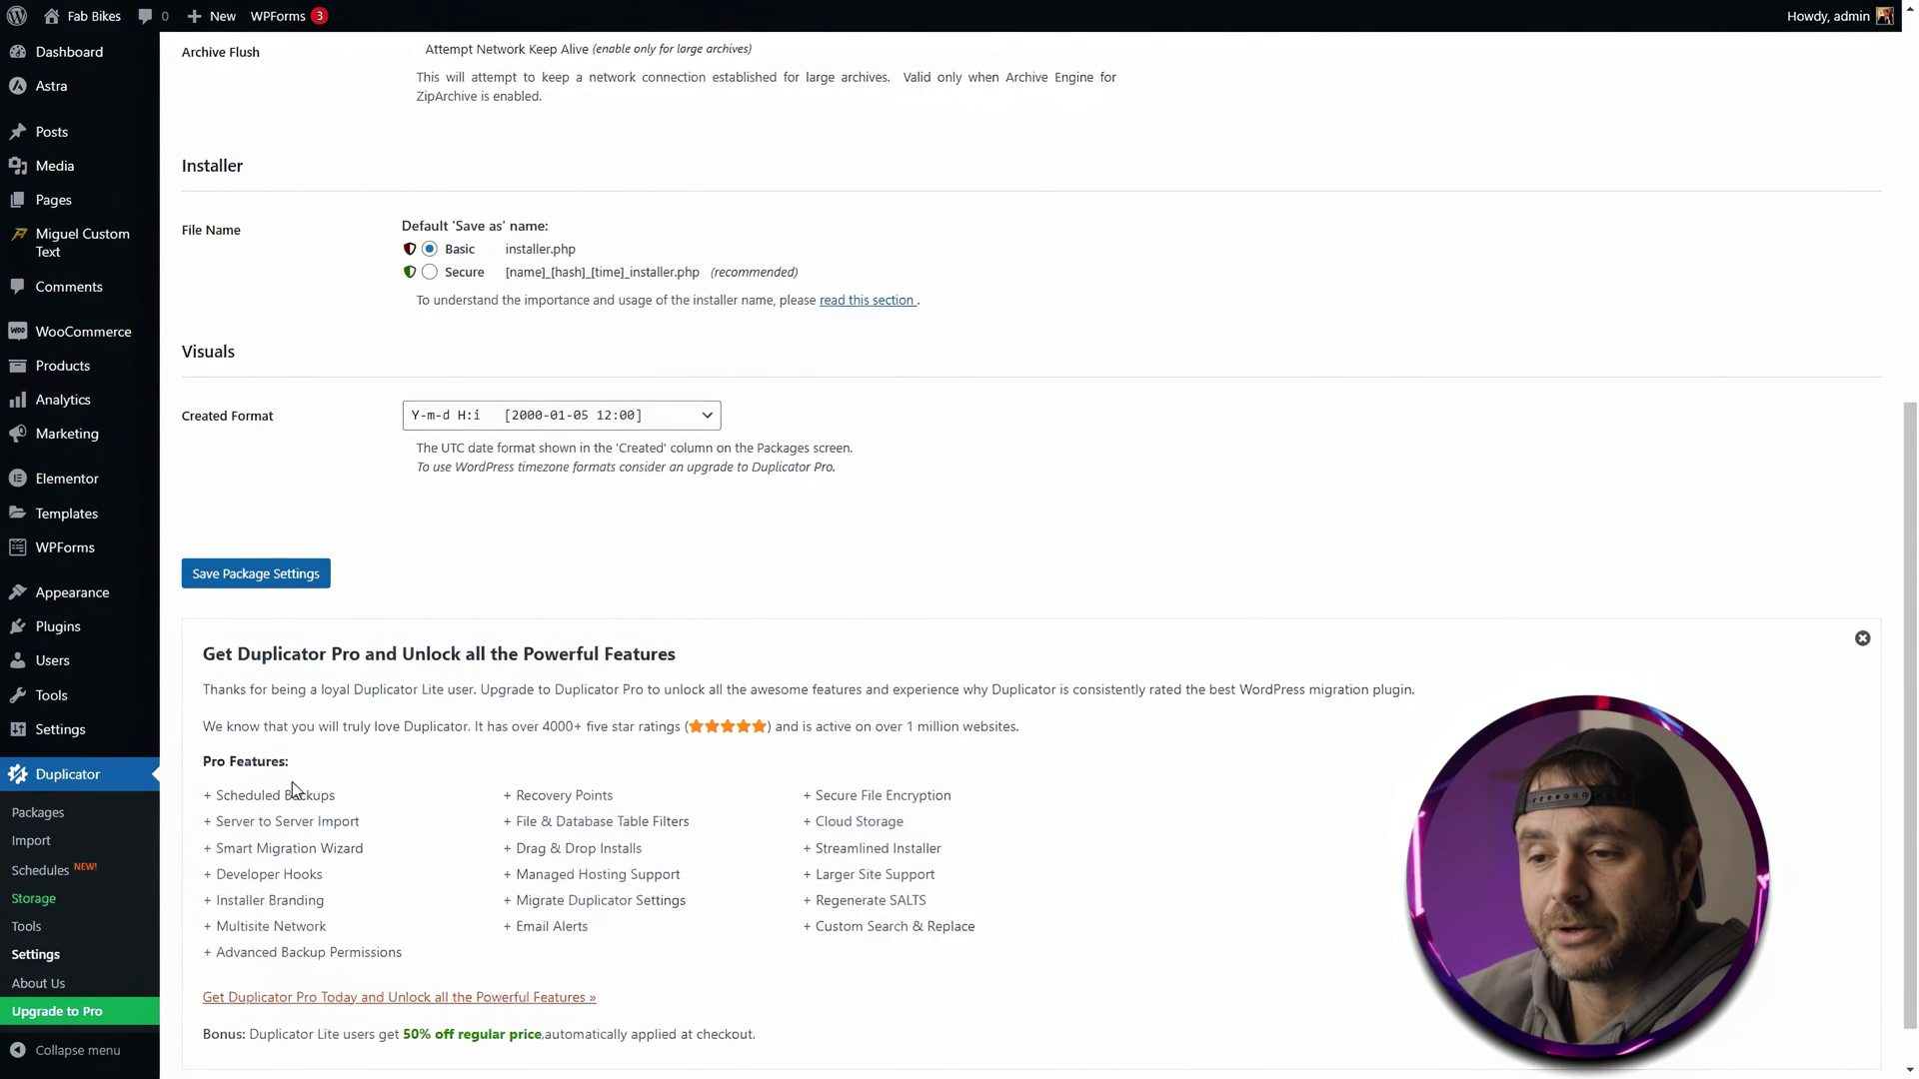
left_click(301, 521)
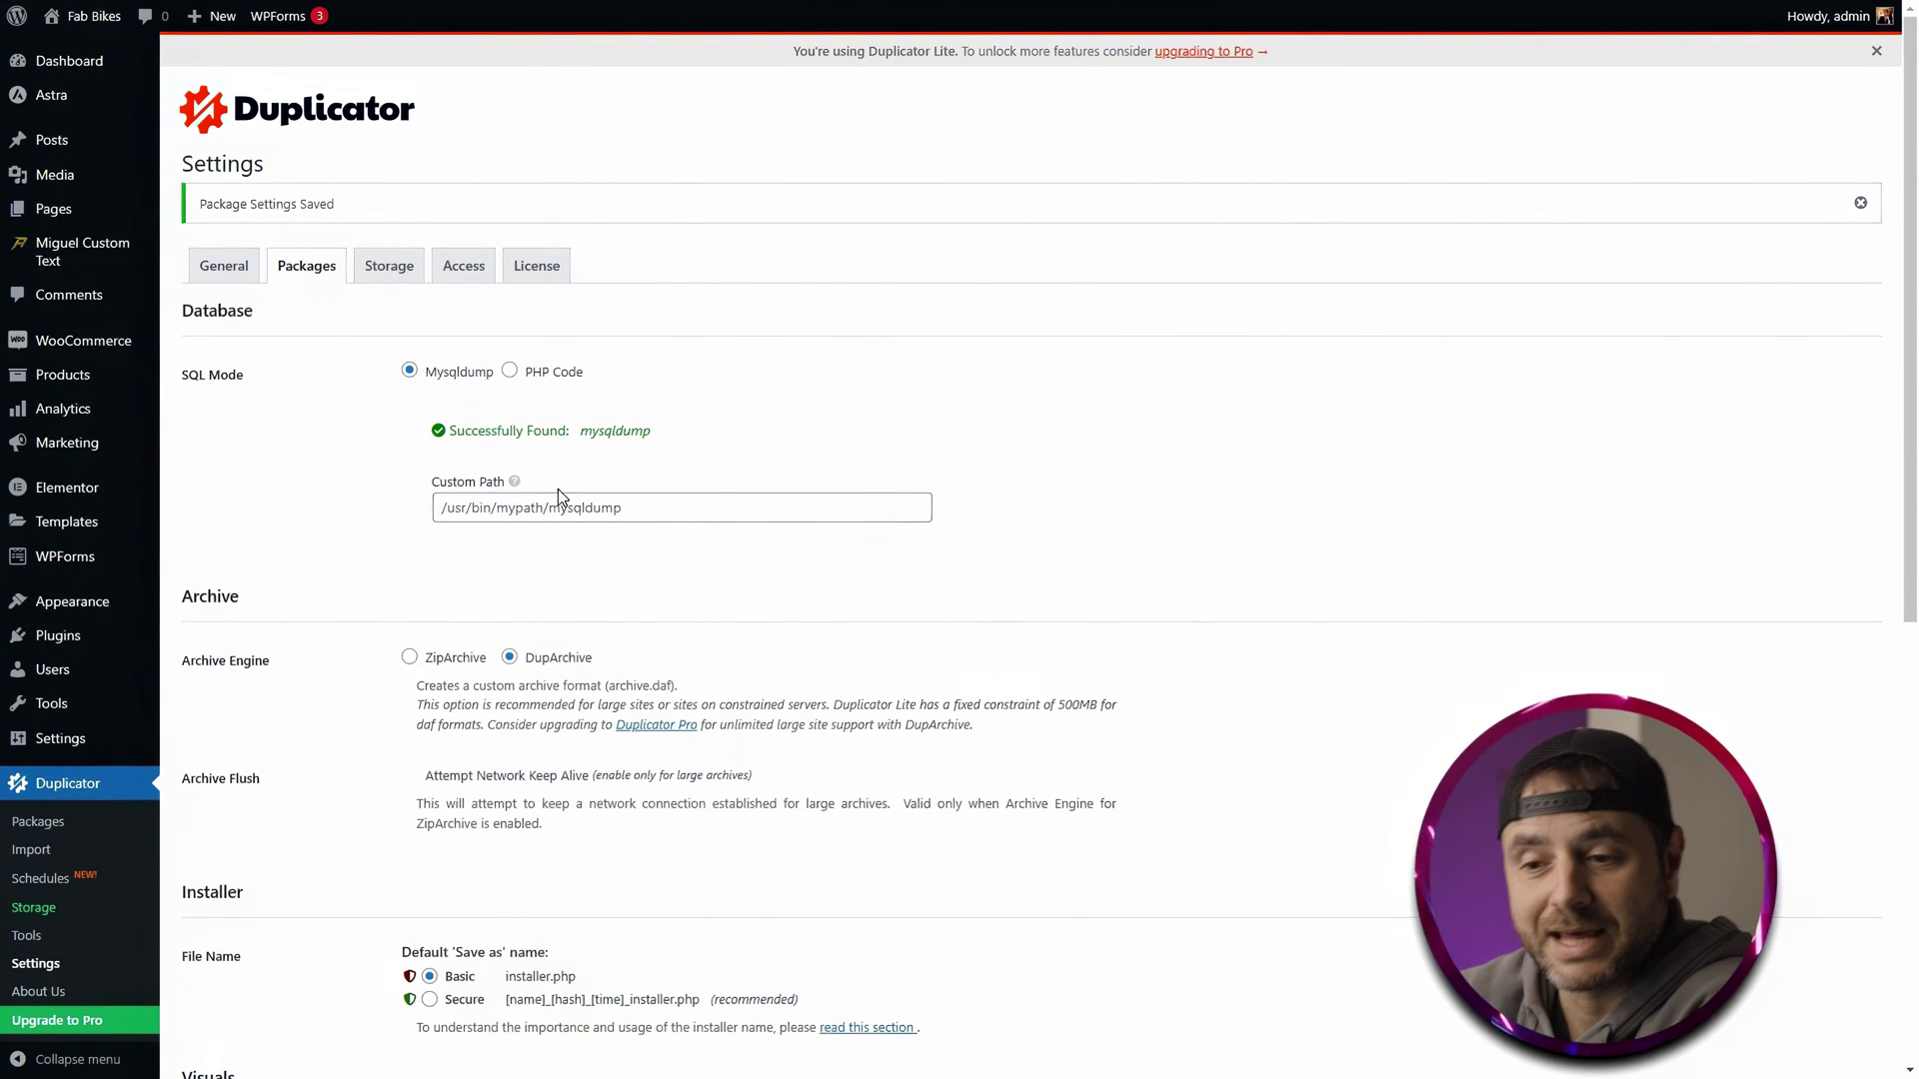
Delete the incomplete 20230620_fabbikes package from the Duplicator package list and confirm the deletion
left_click(38, 822)
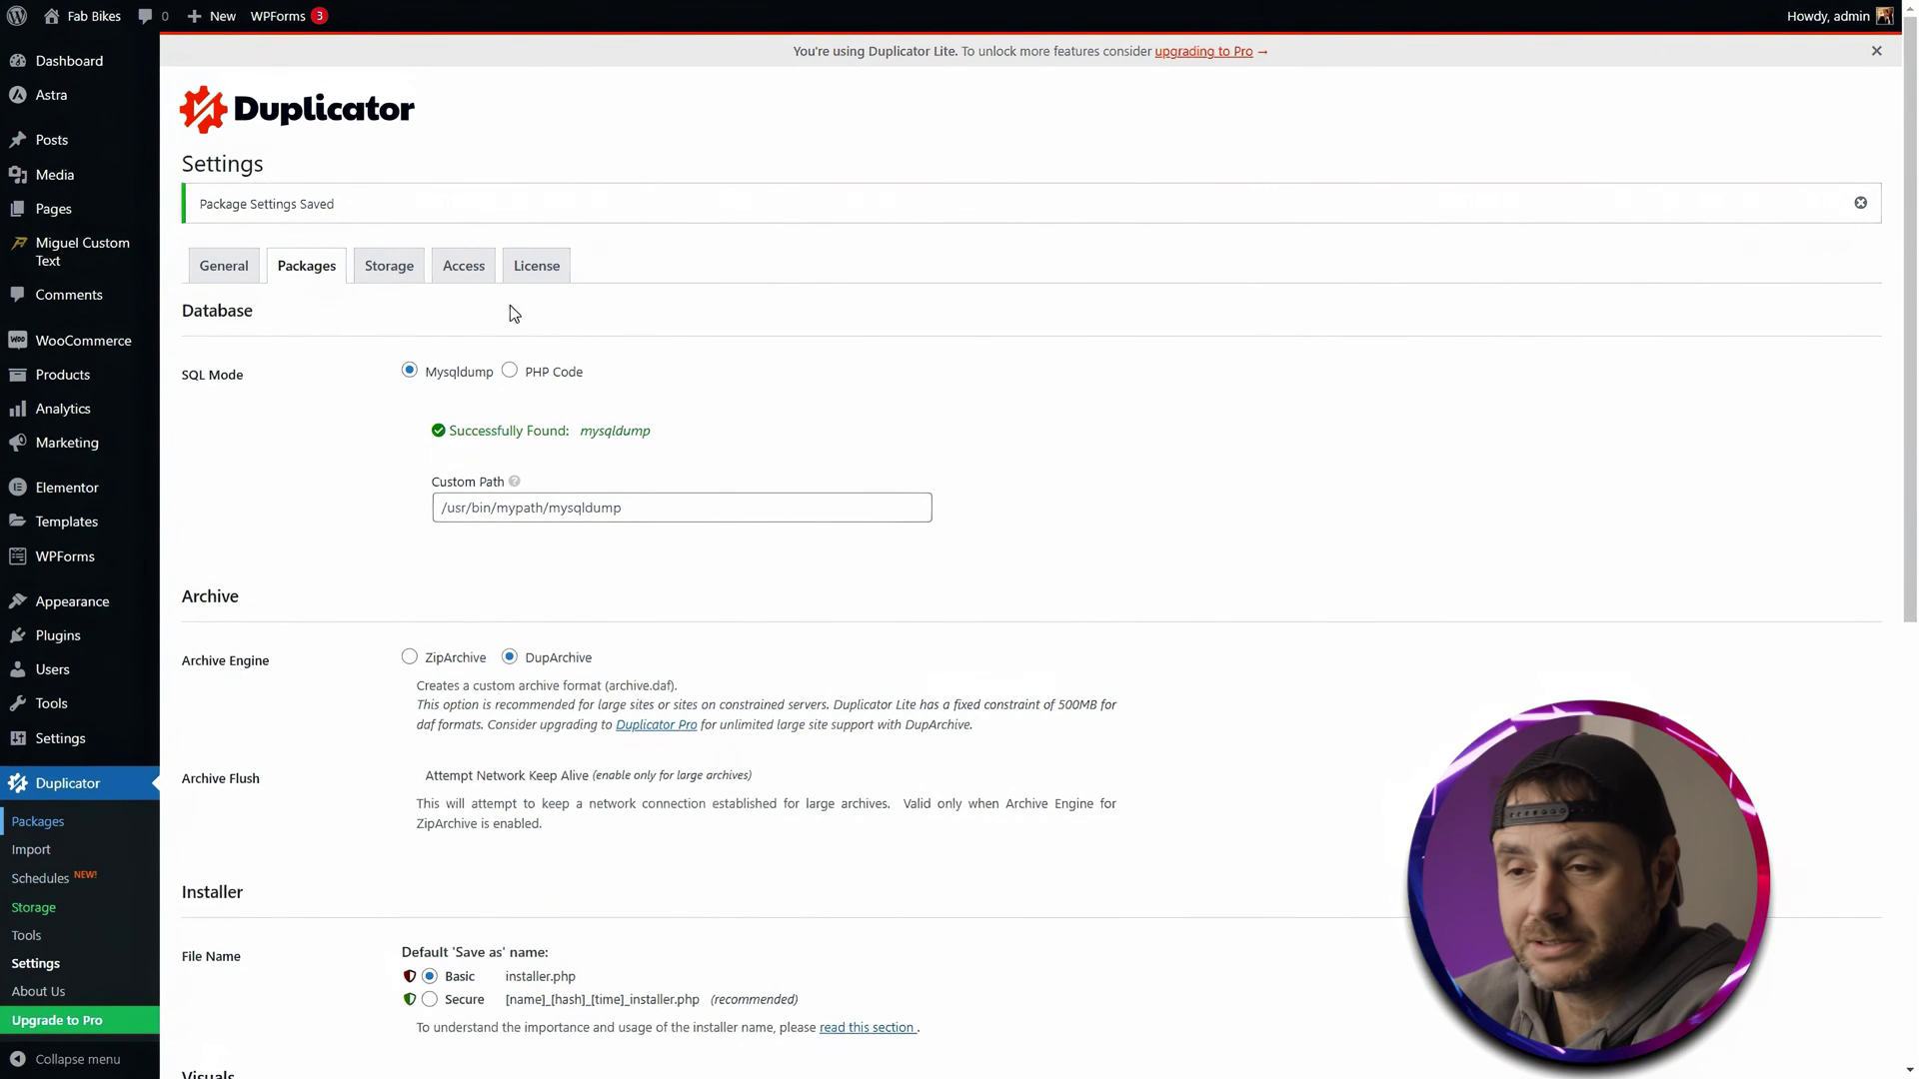
left_click(213, 297)
left_click(242, 220)
left_click(214, 259)
left_click(322, 213)
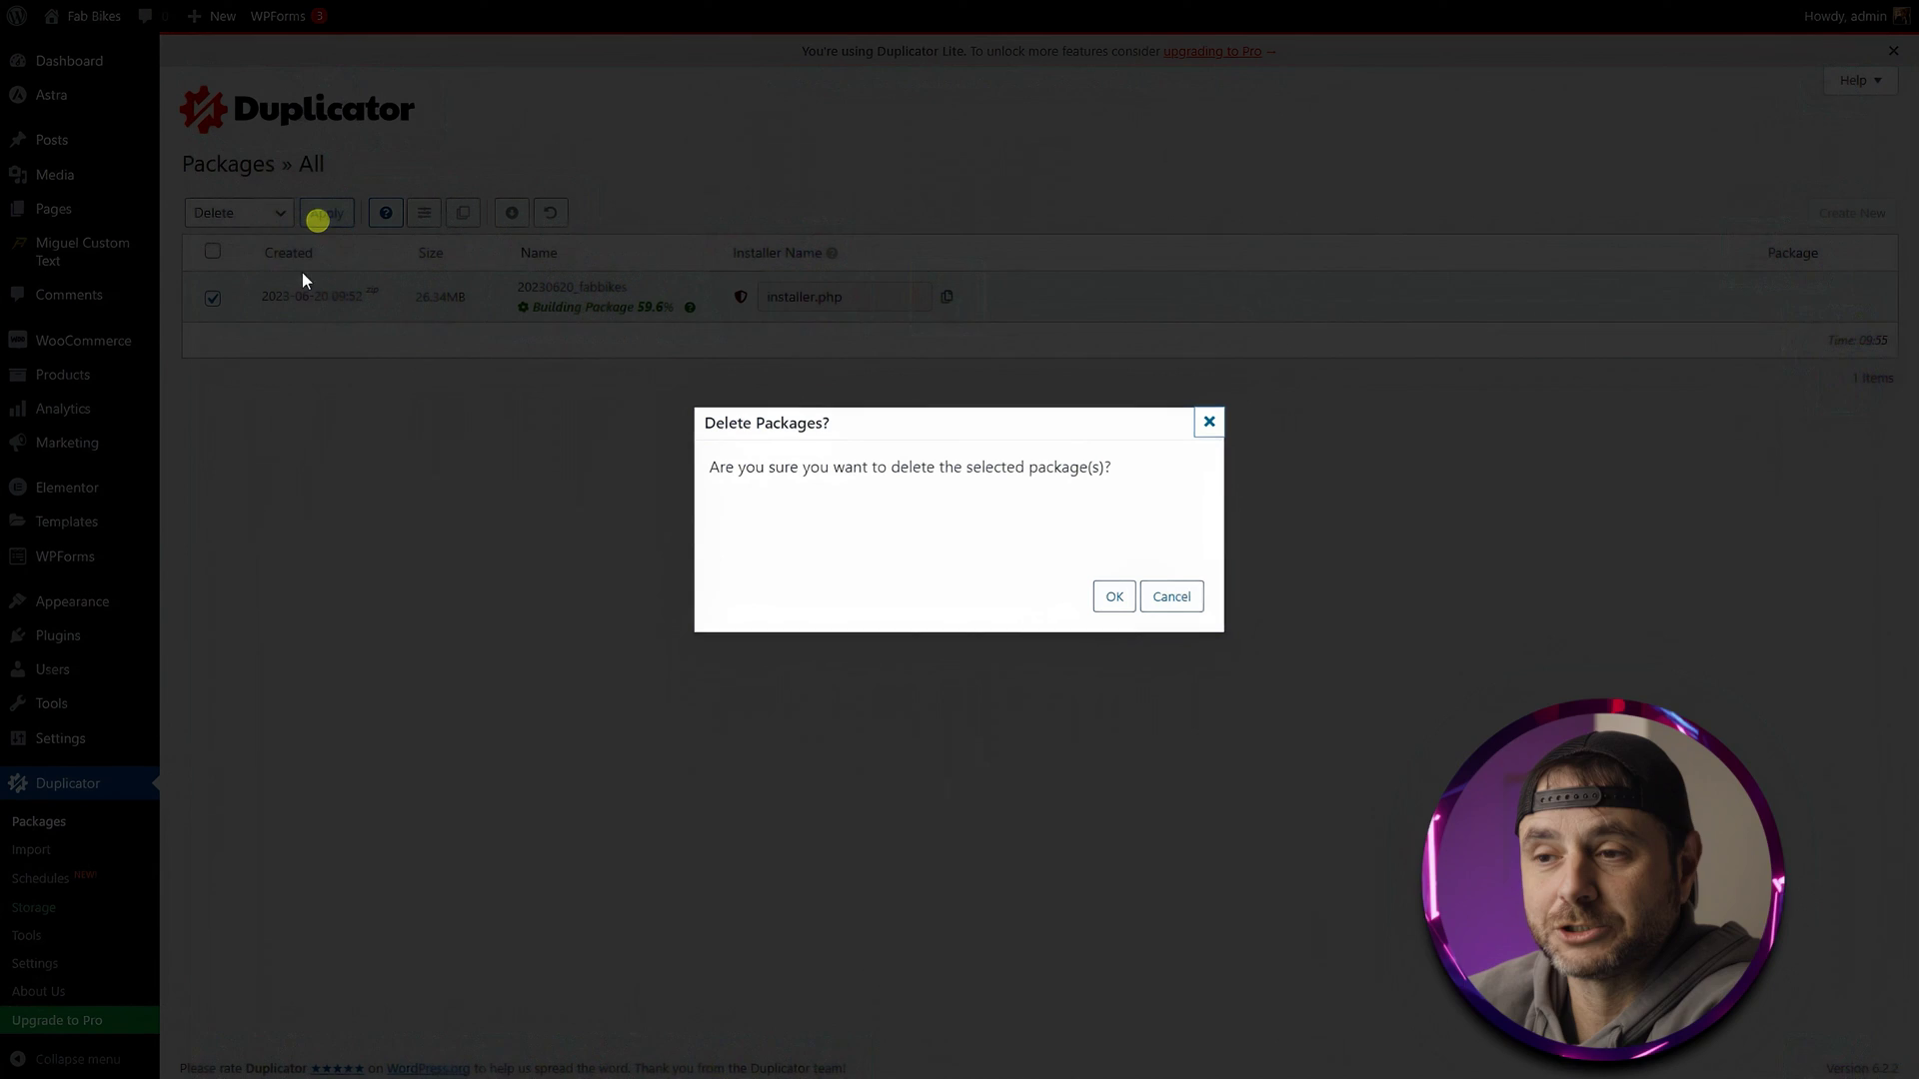
left_click(1113, 595)
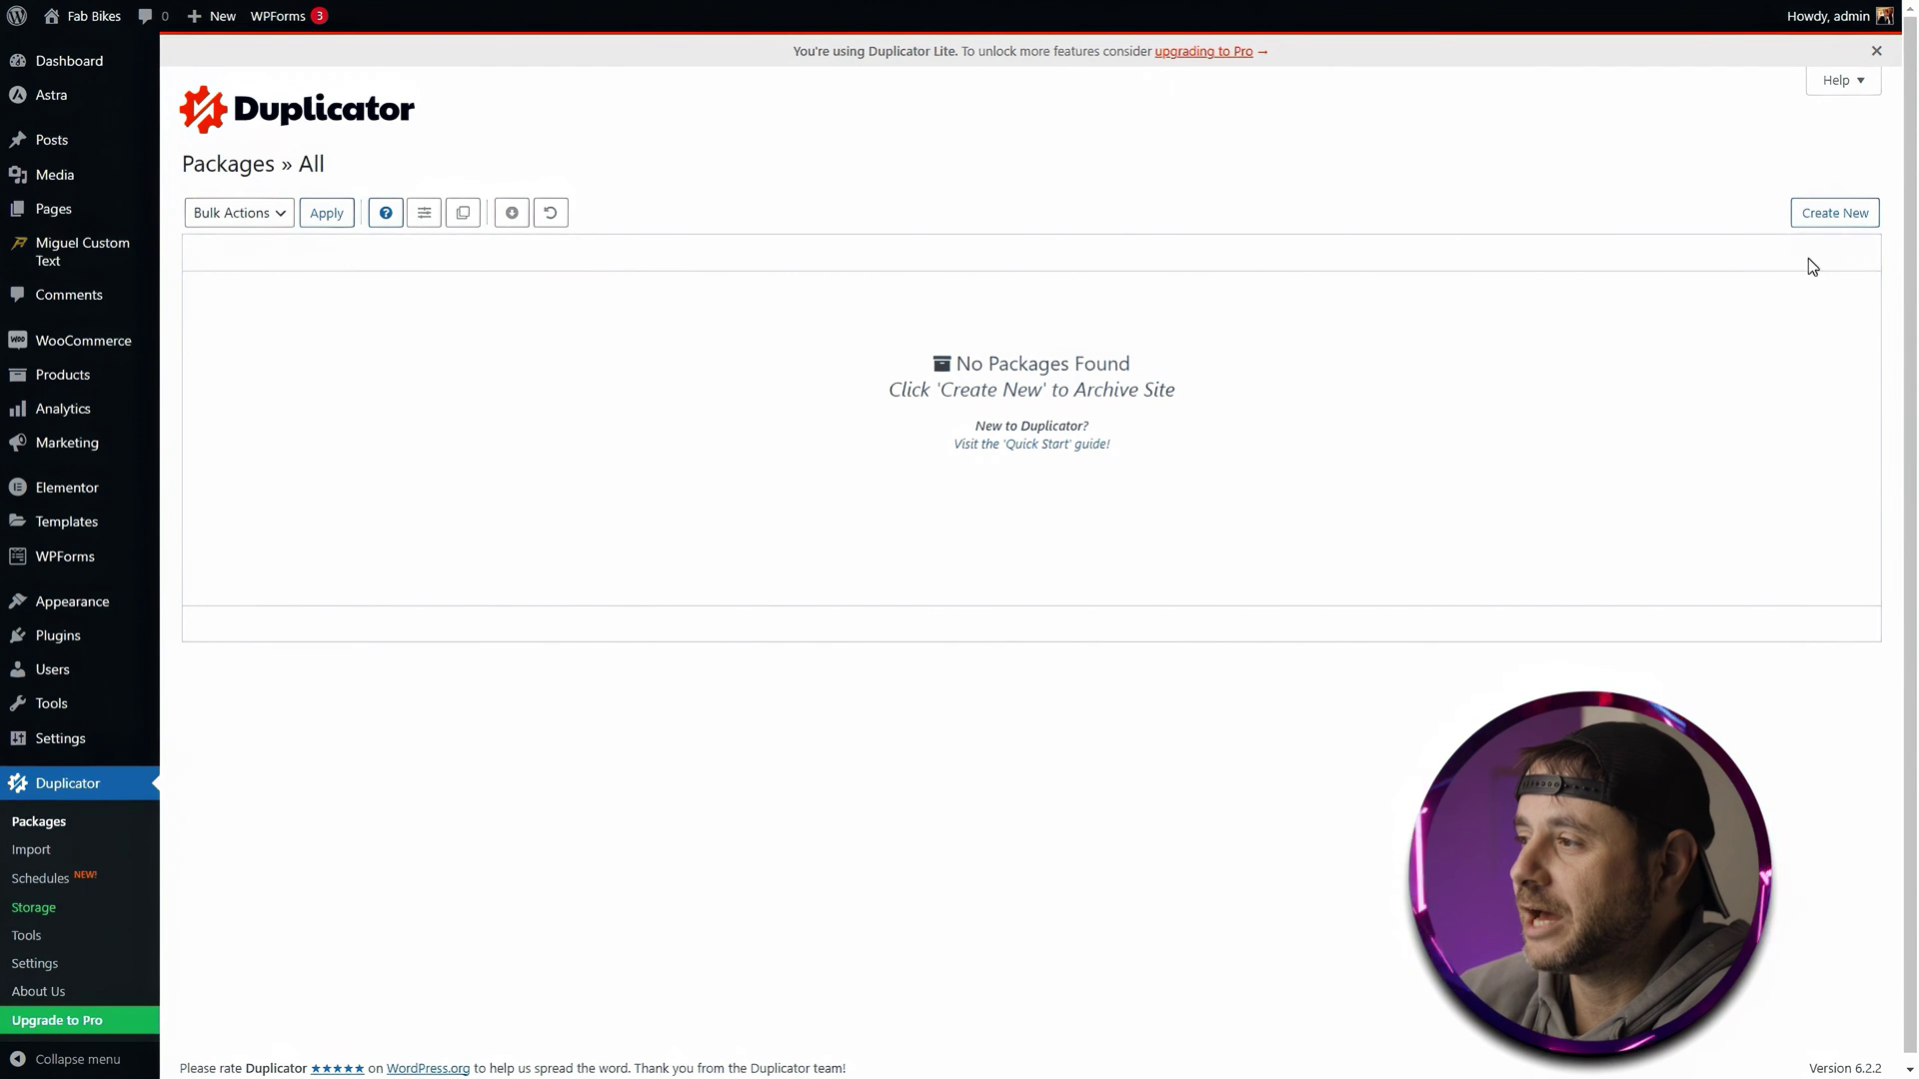
Build a new Duplicator package named 20230620_fabbikes, accepting the scan notice, and download both the installer and archive files
left_click(1817, 218)
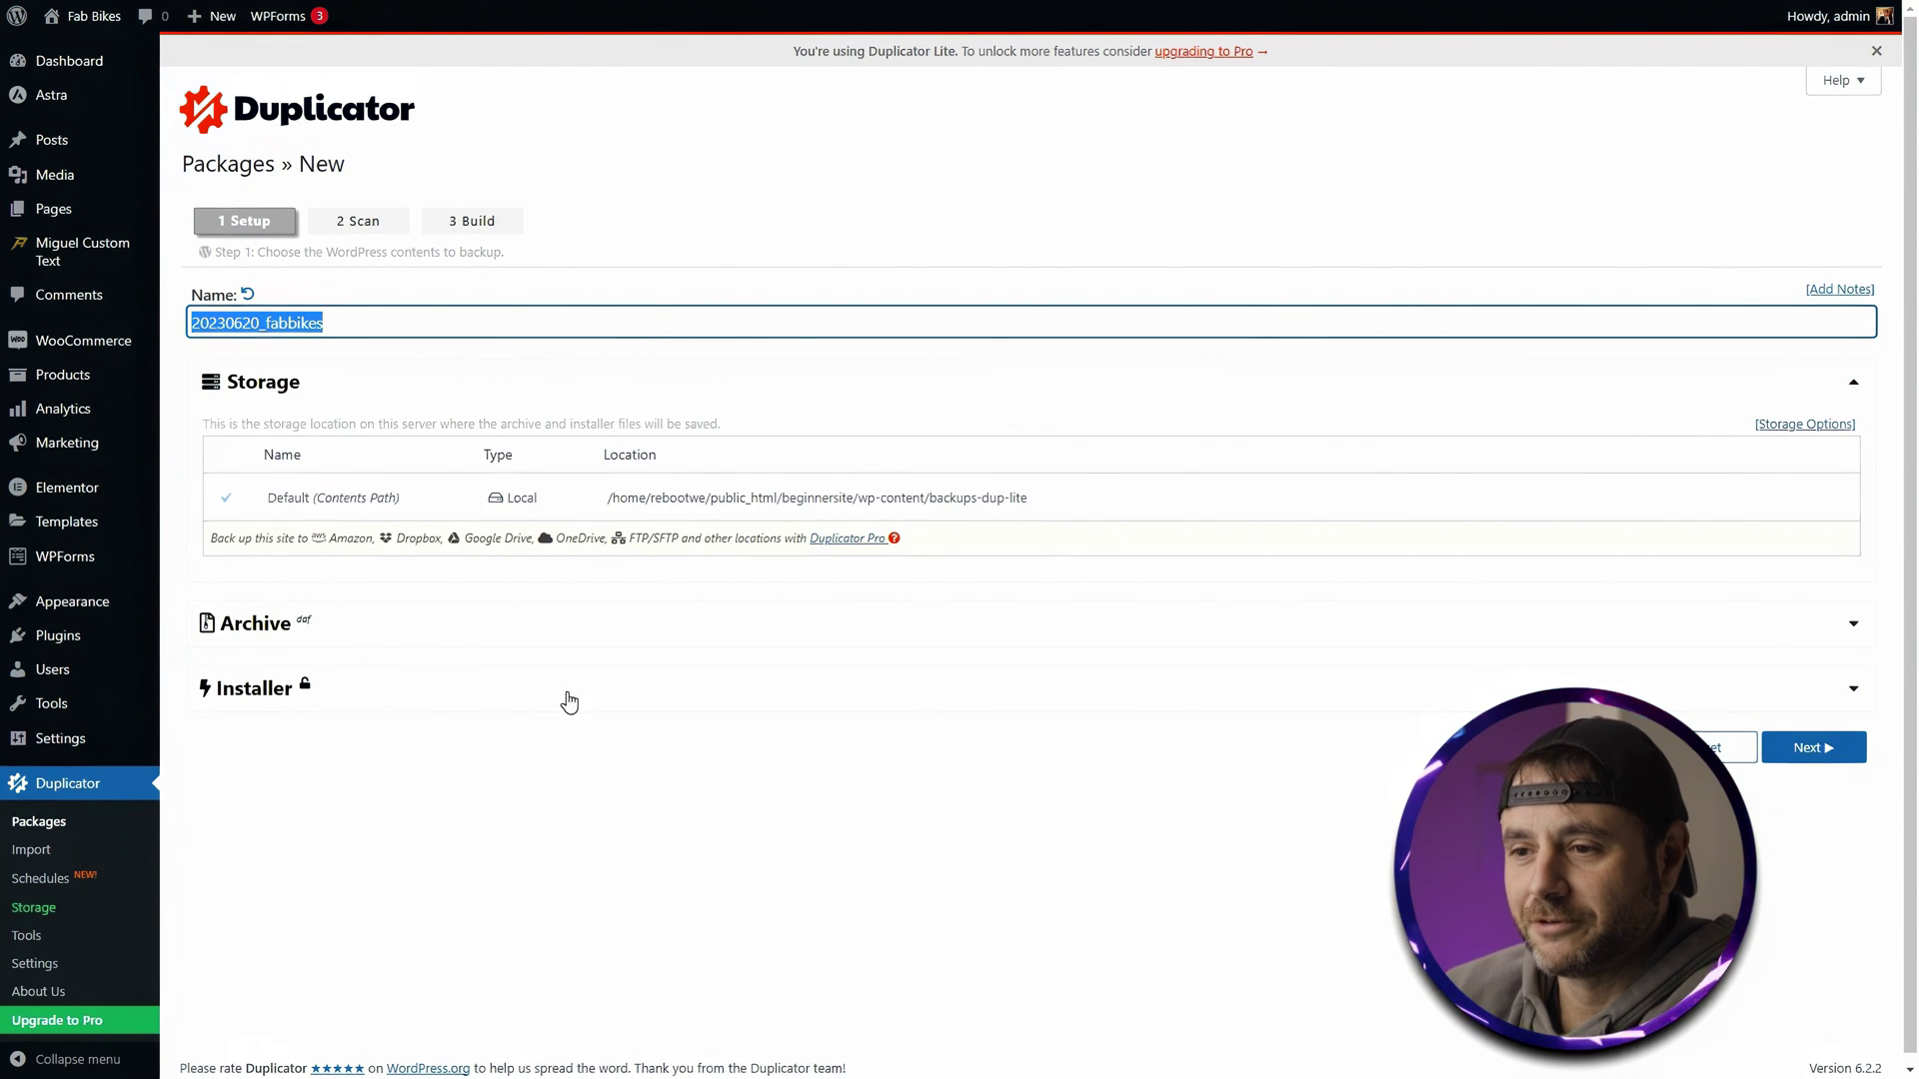
left_click(1811, 747)
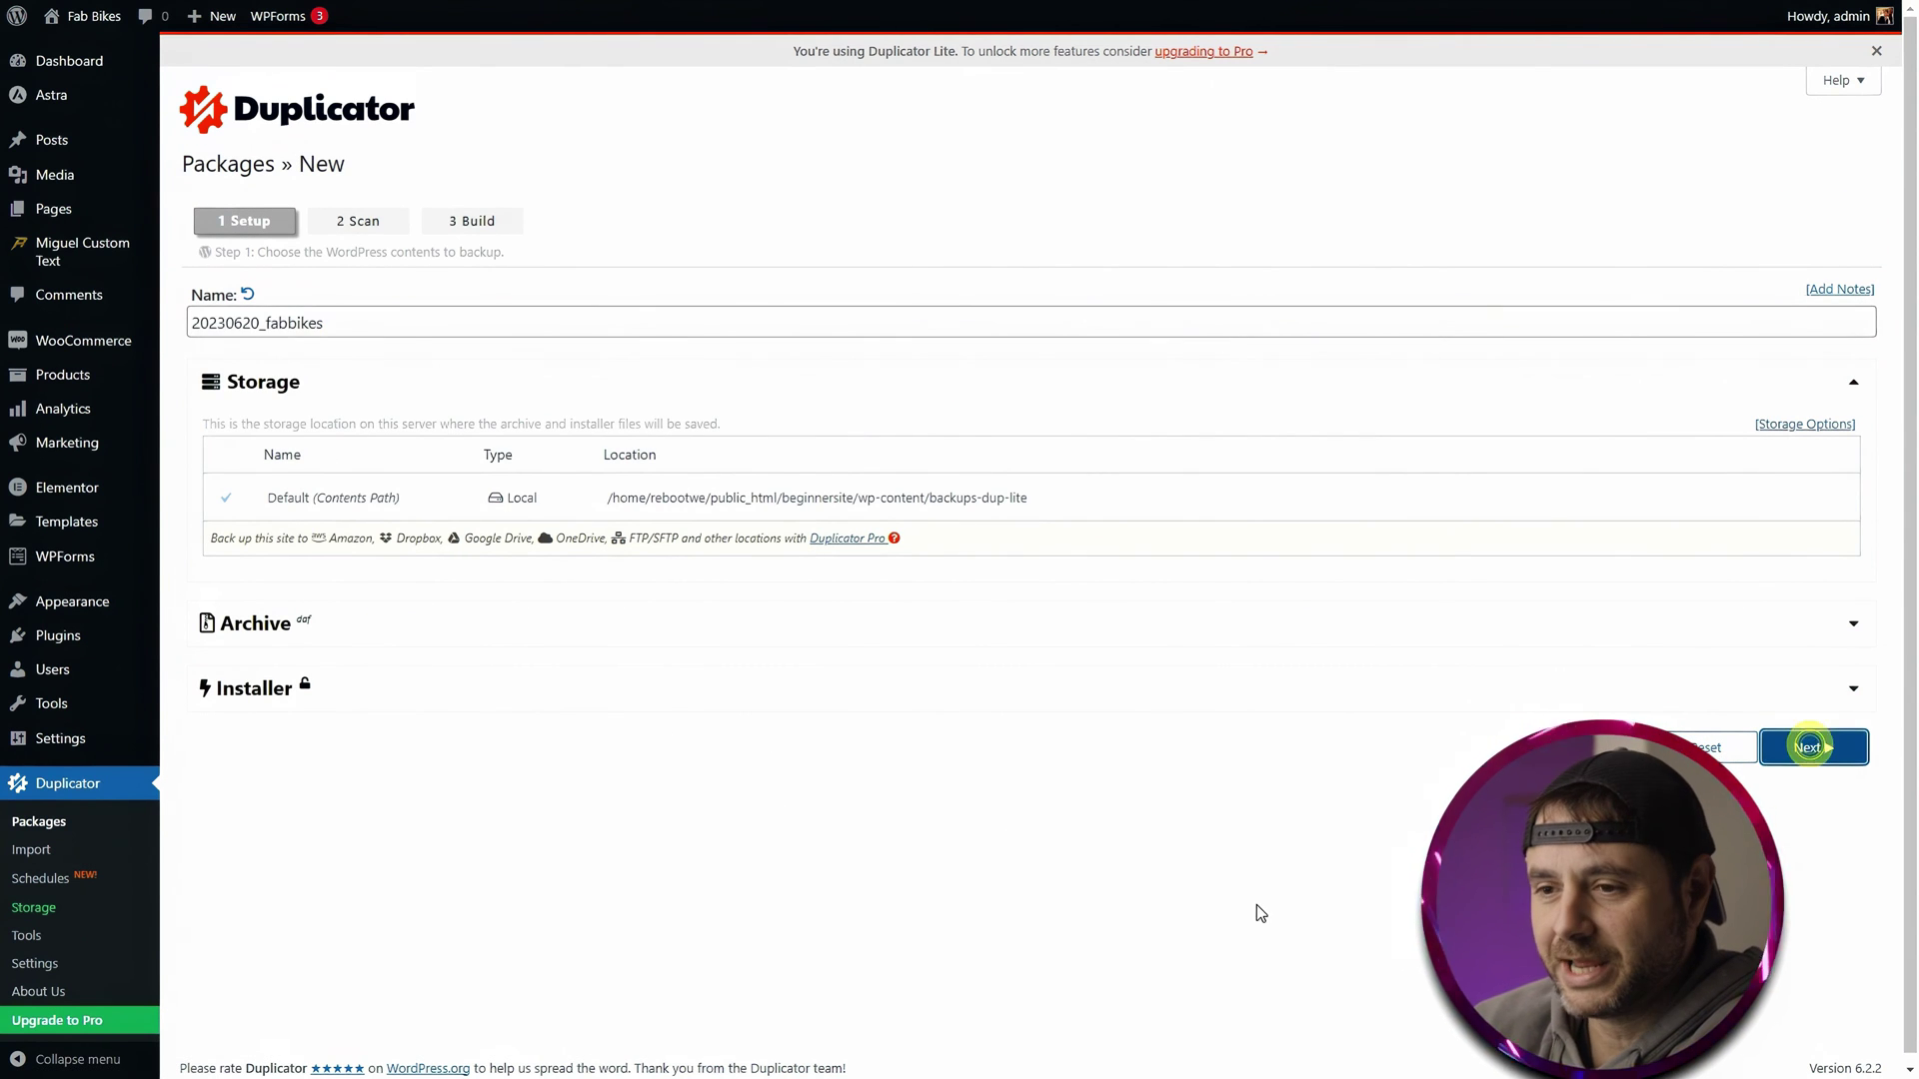
left_click(897, 909)
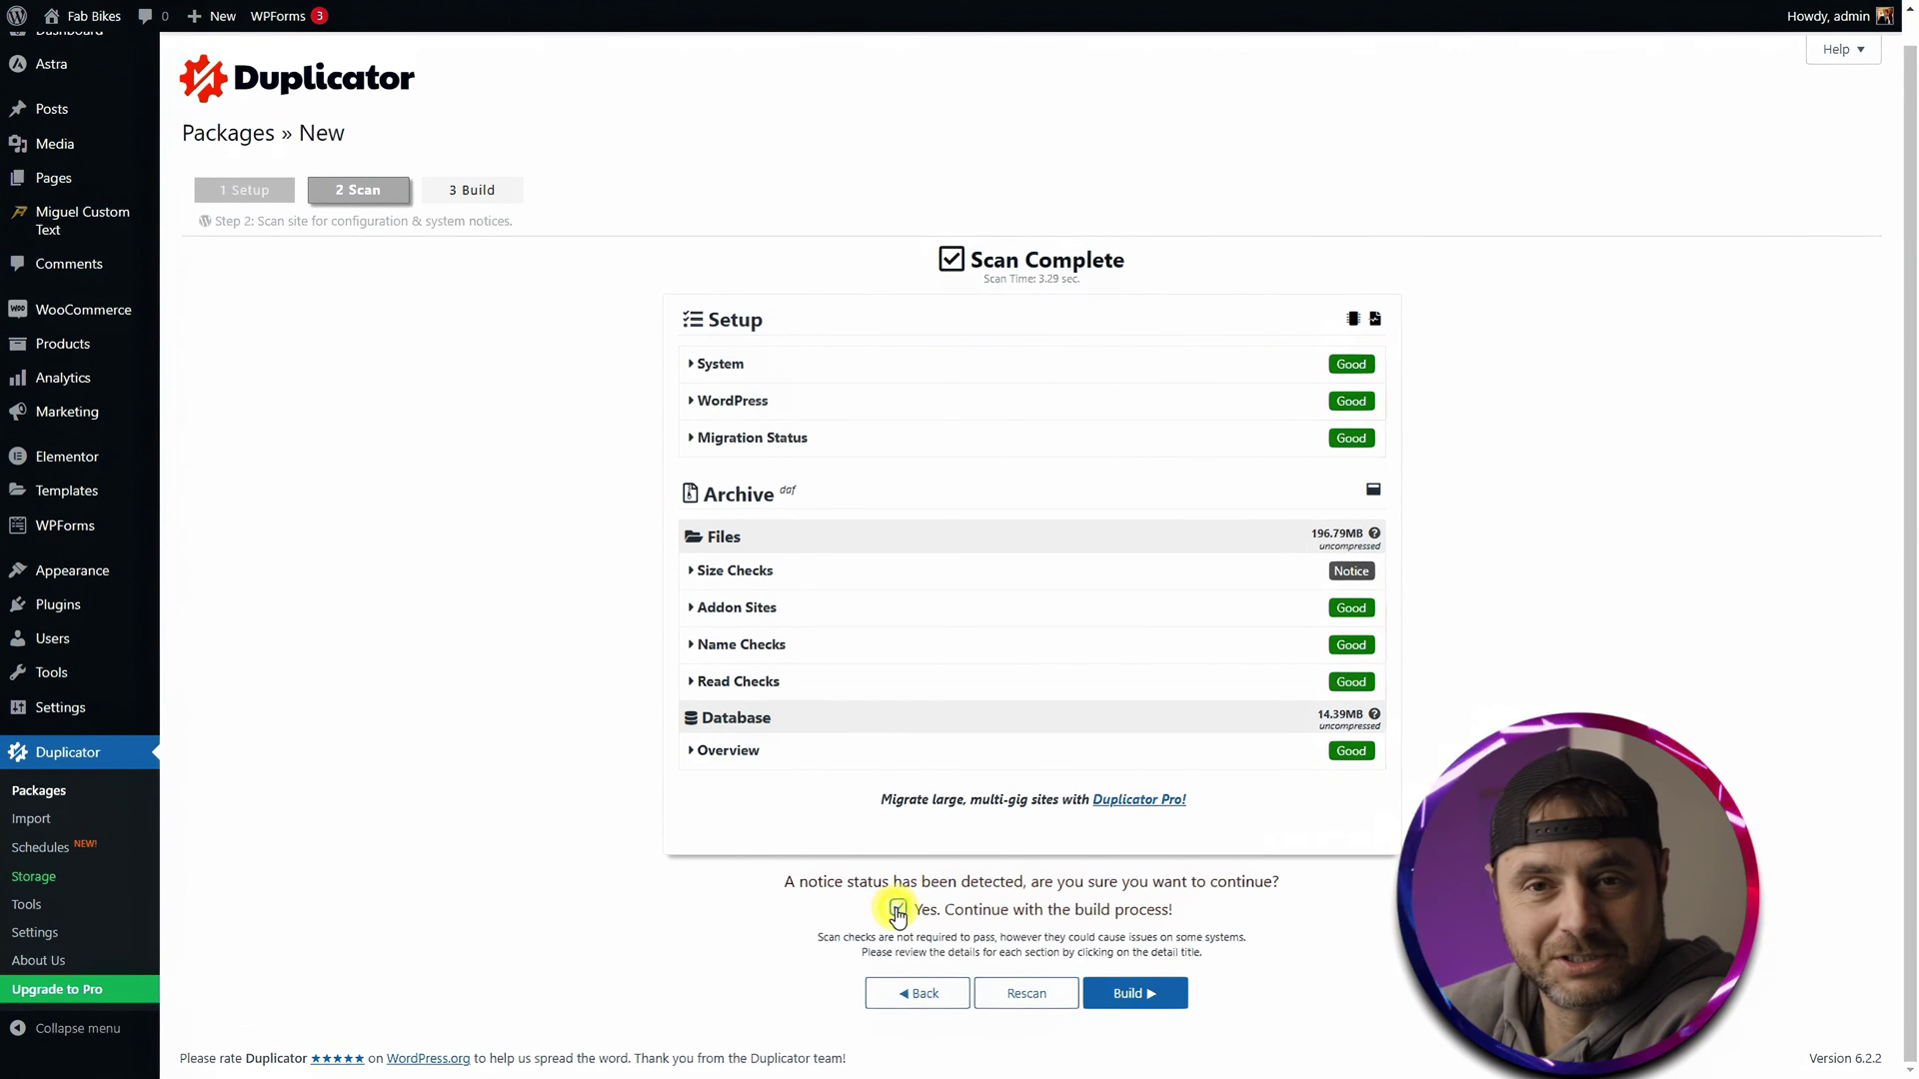
left_click(1155, 1005)
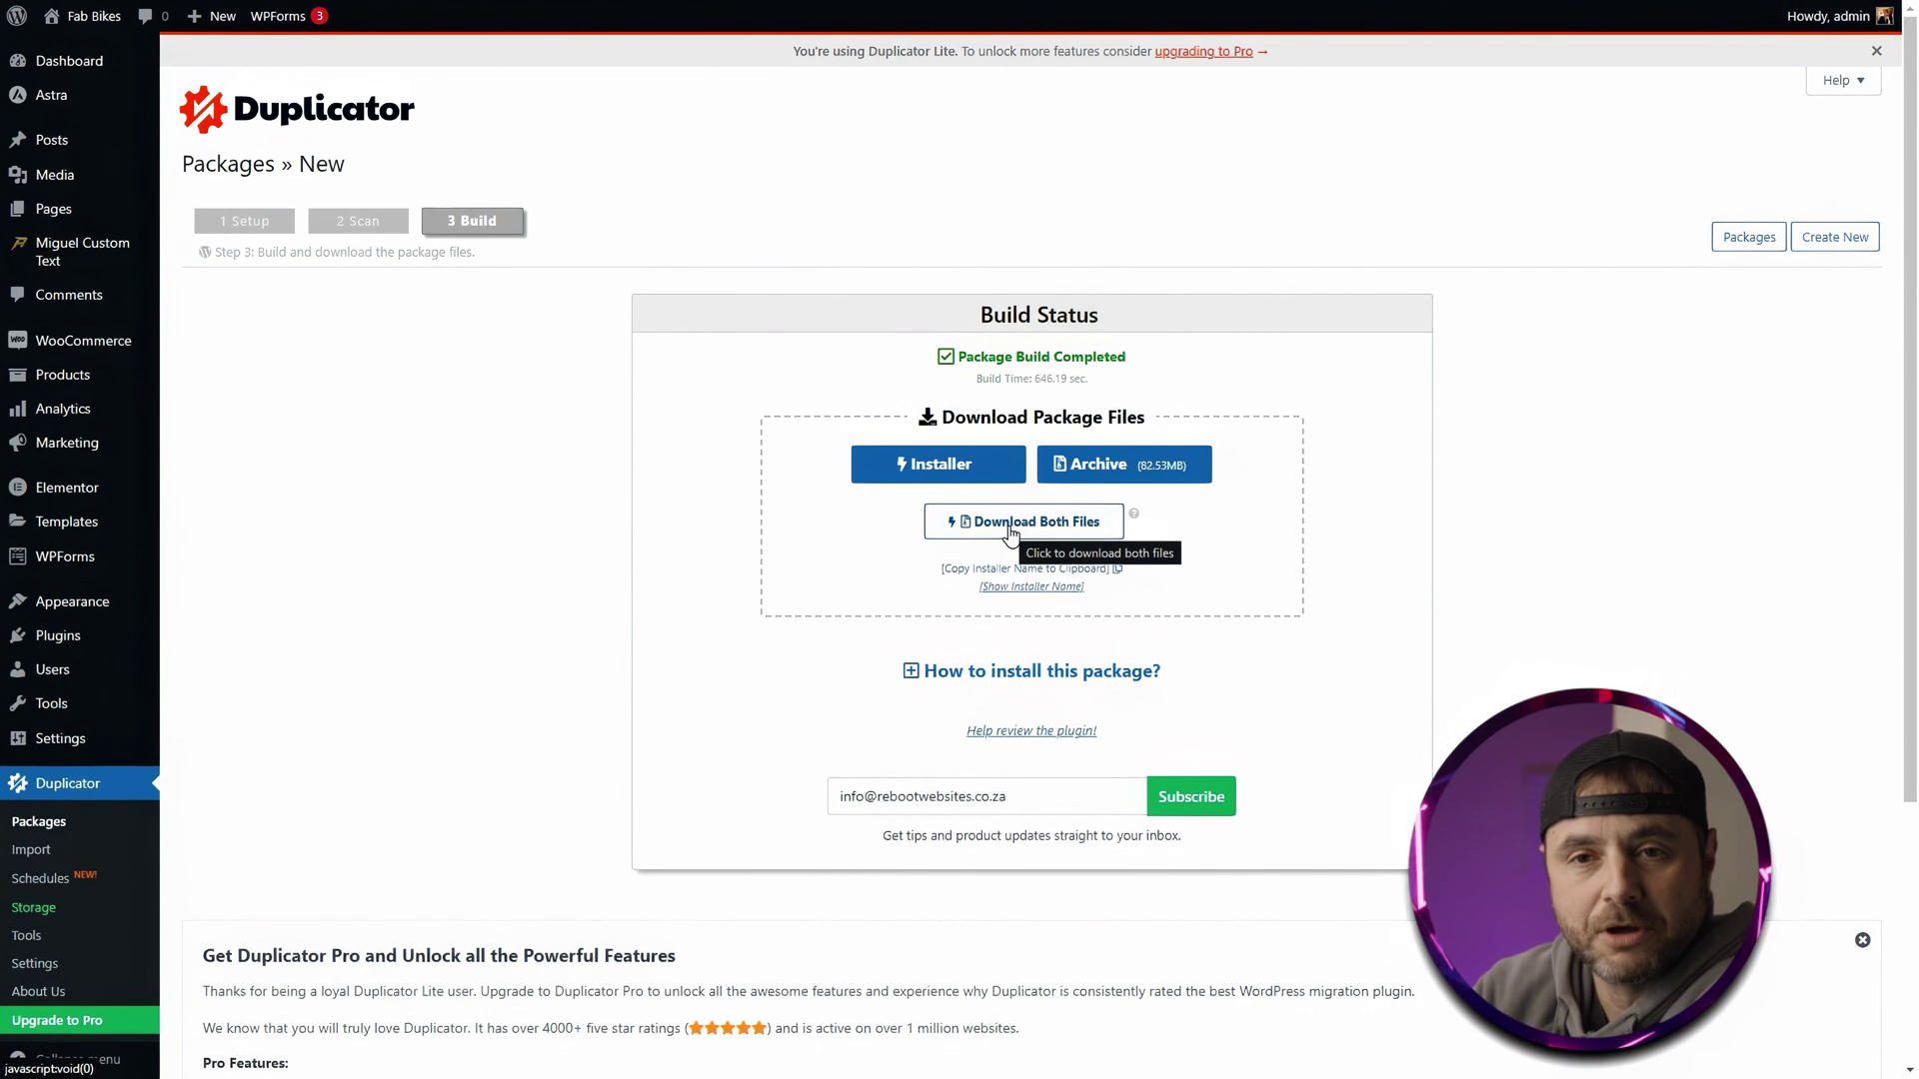
left_click(1009, 528)
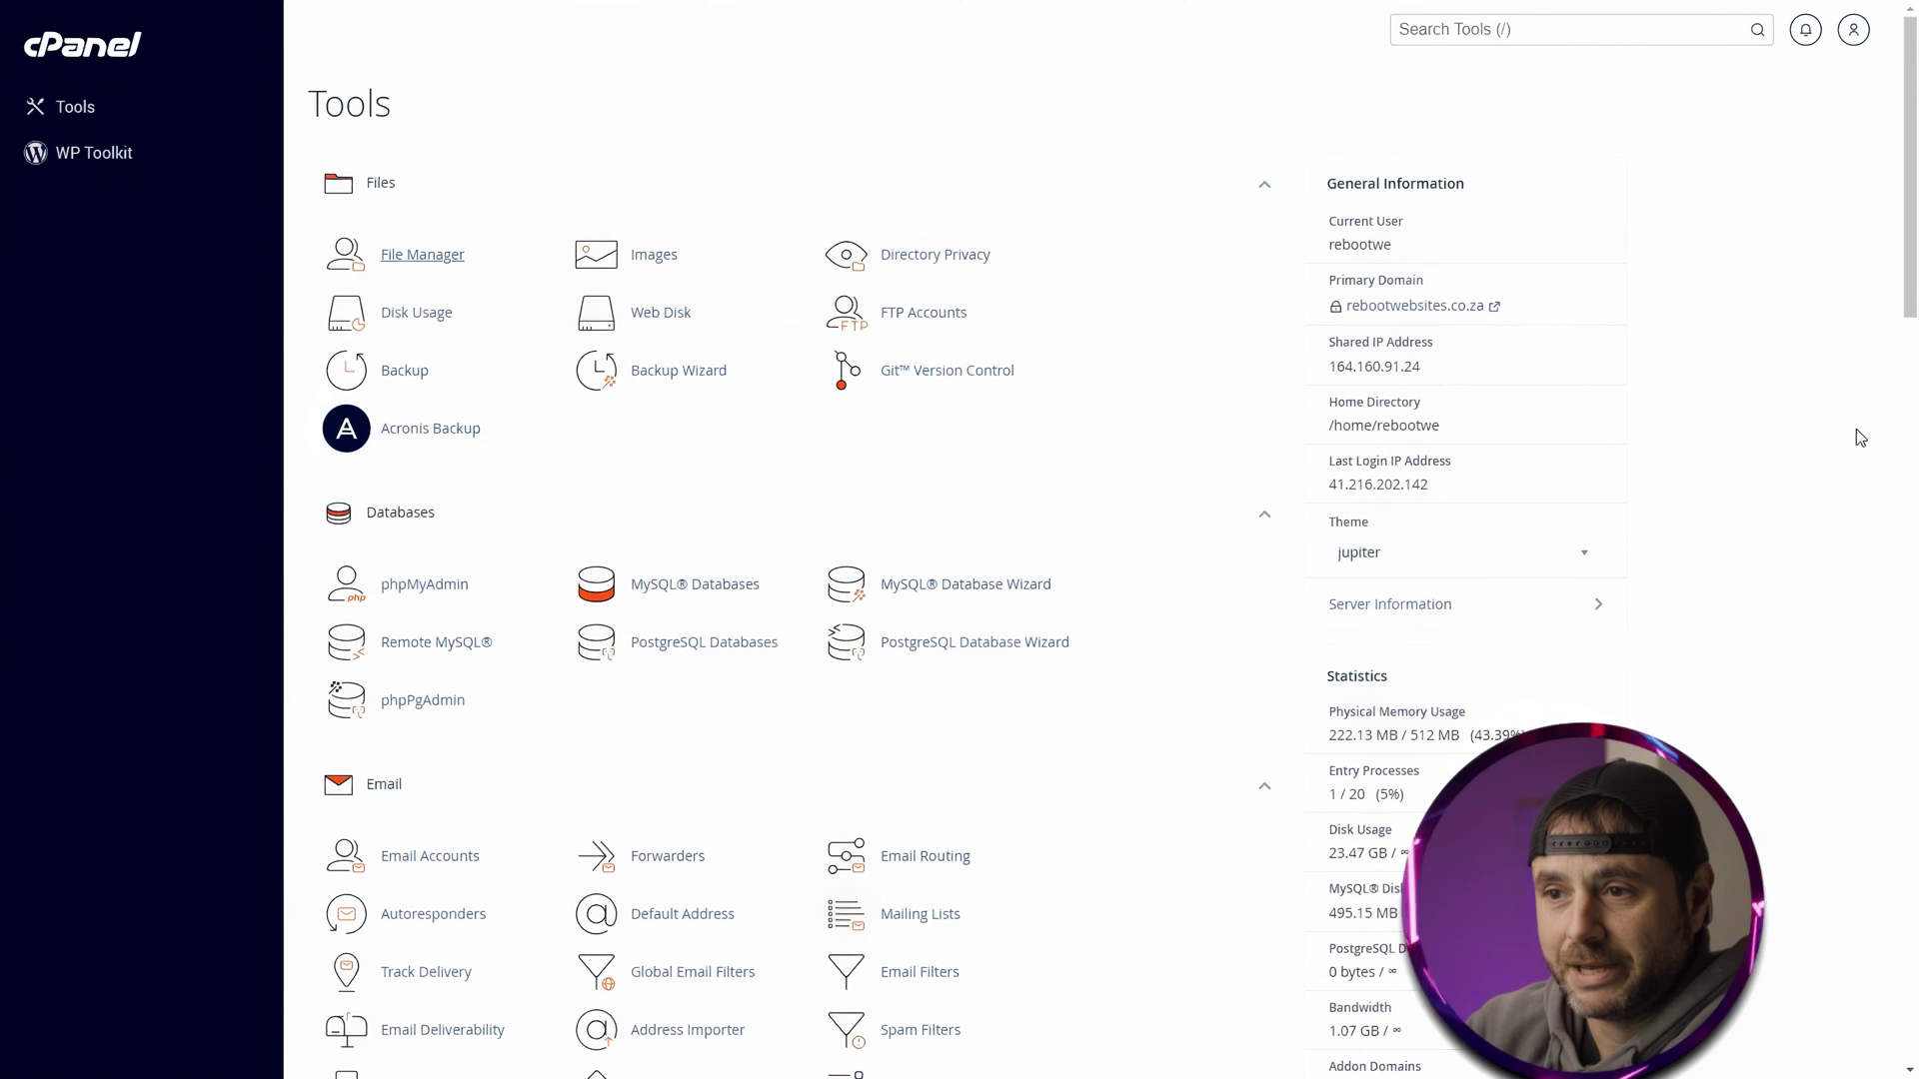
Switch to cPanel's File Manager and upload the package archive and installer.php from the Bikes folder to public_html/newsite
left_click(430, 252)
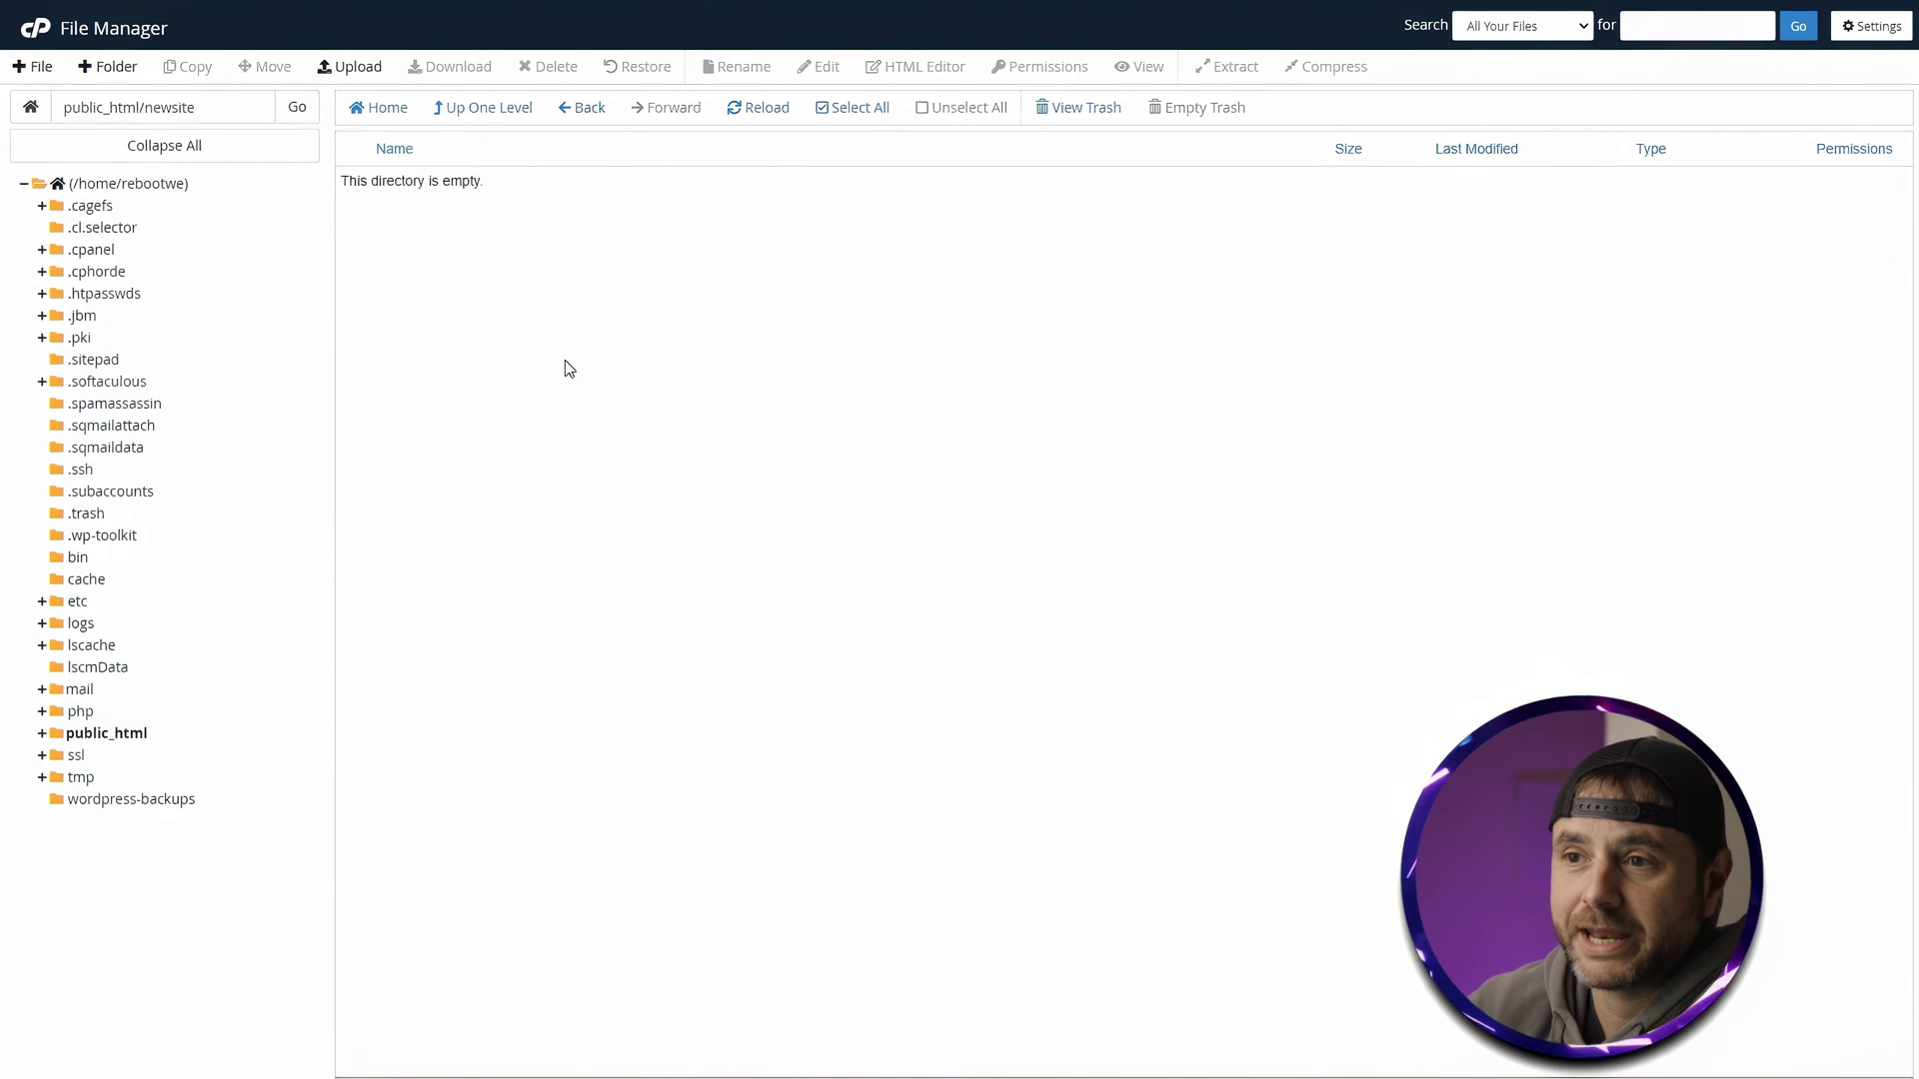
left_click(352, 67)
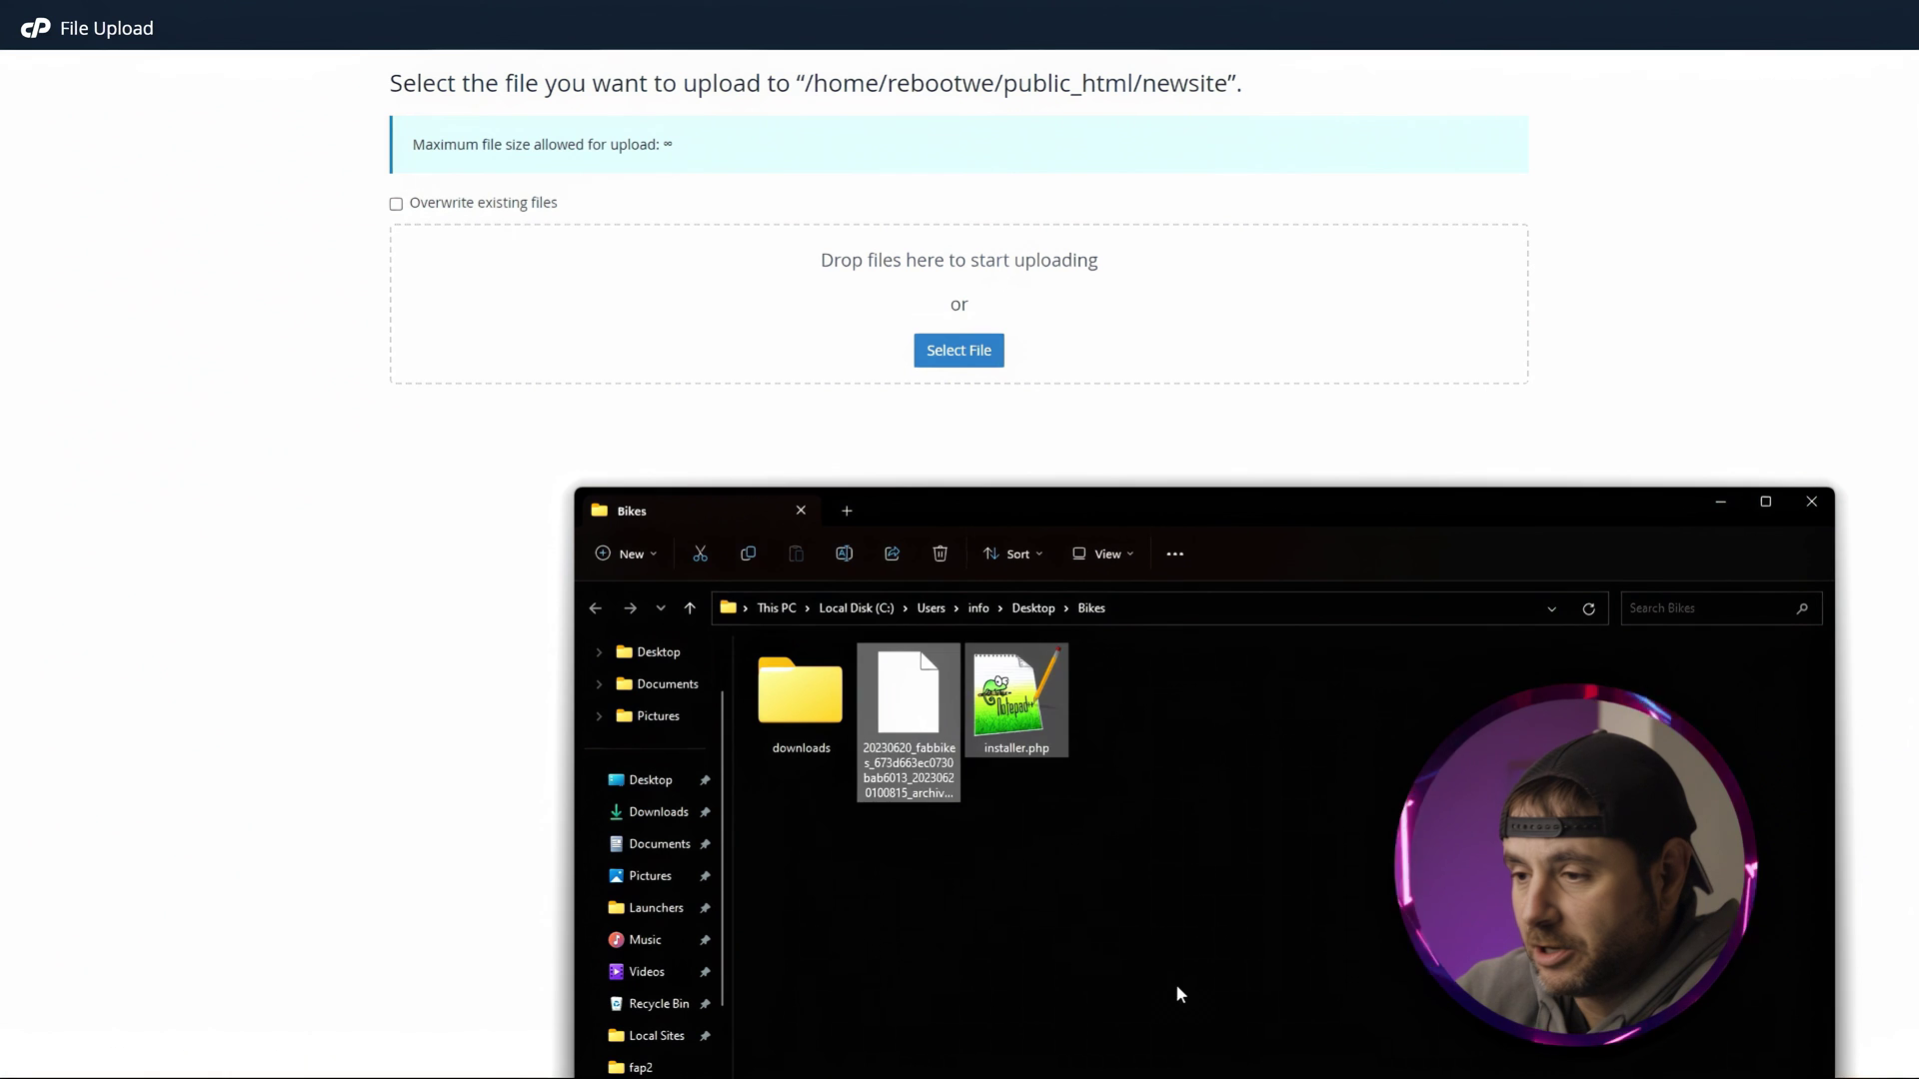
left_click_drag(1124, 954, 878, 286)
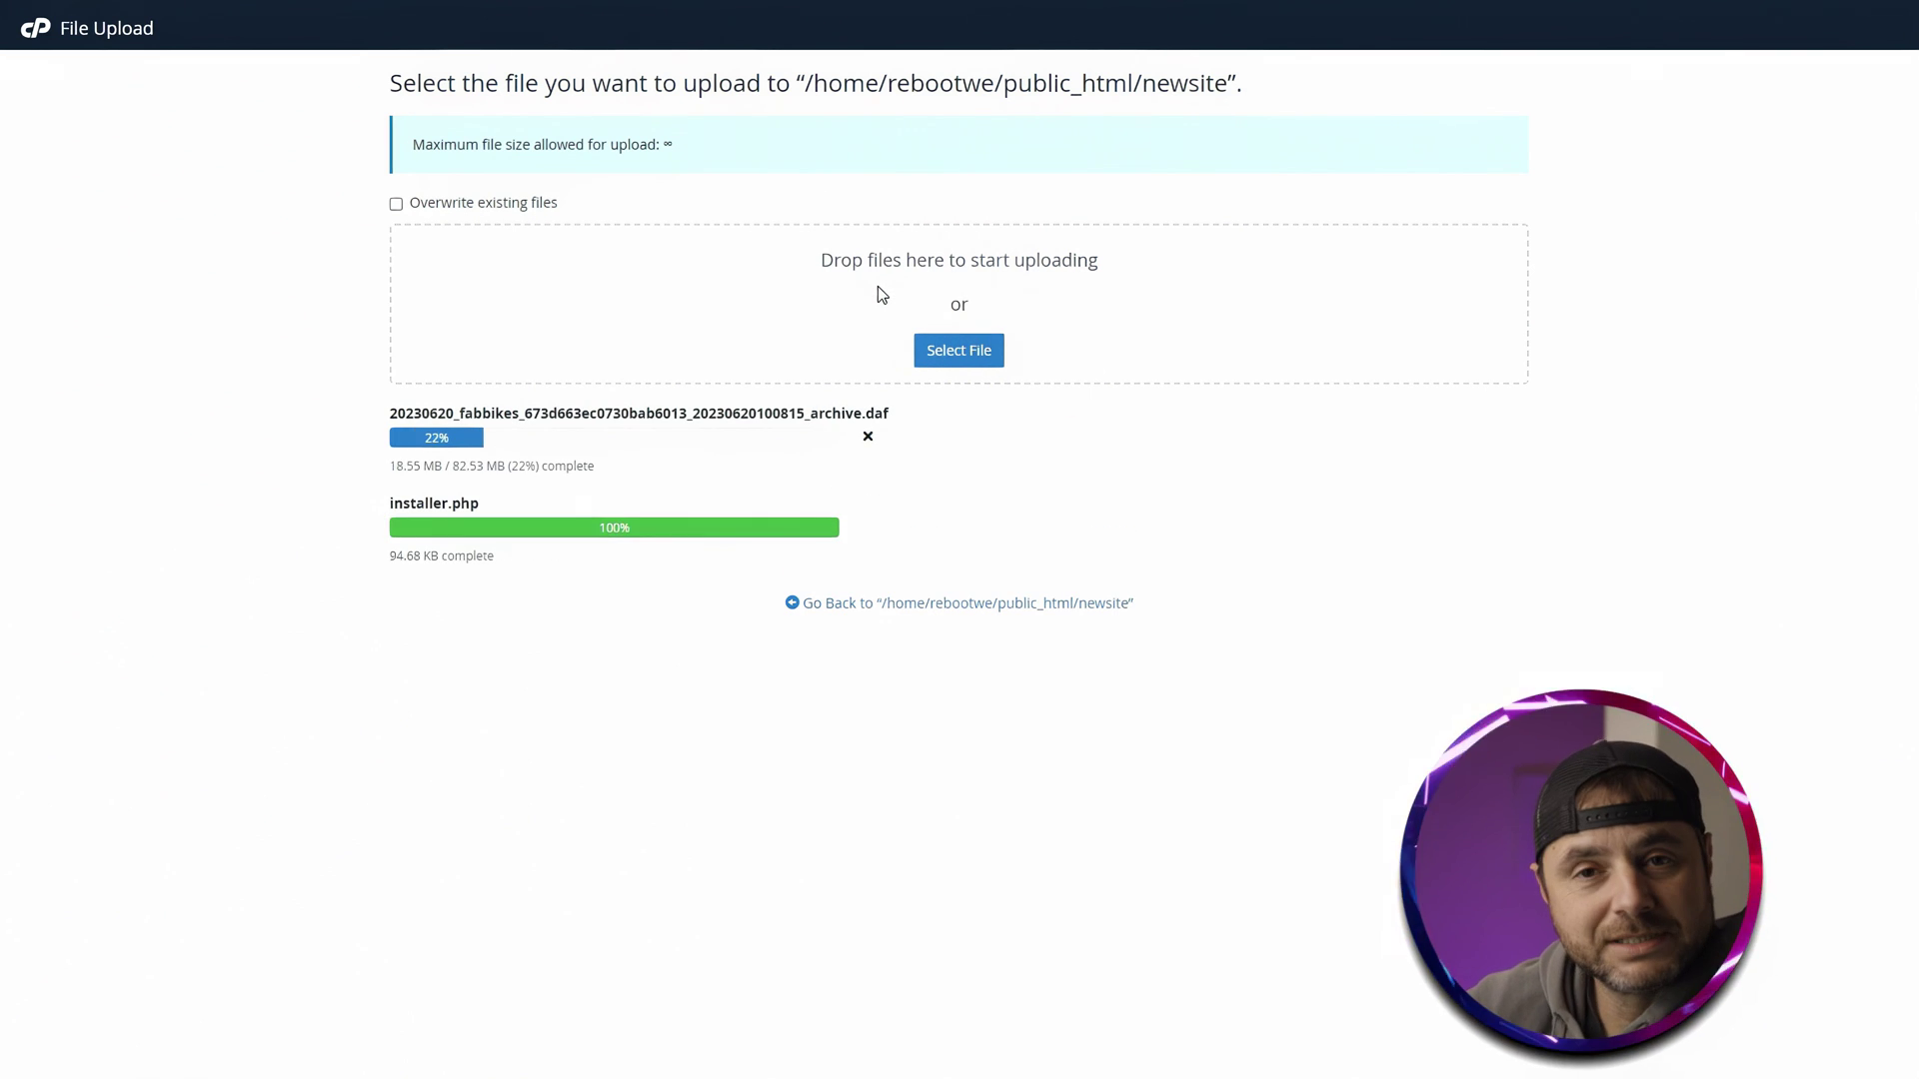
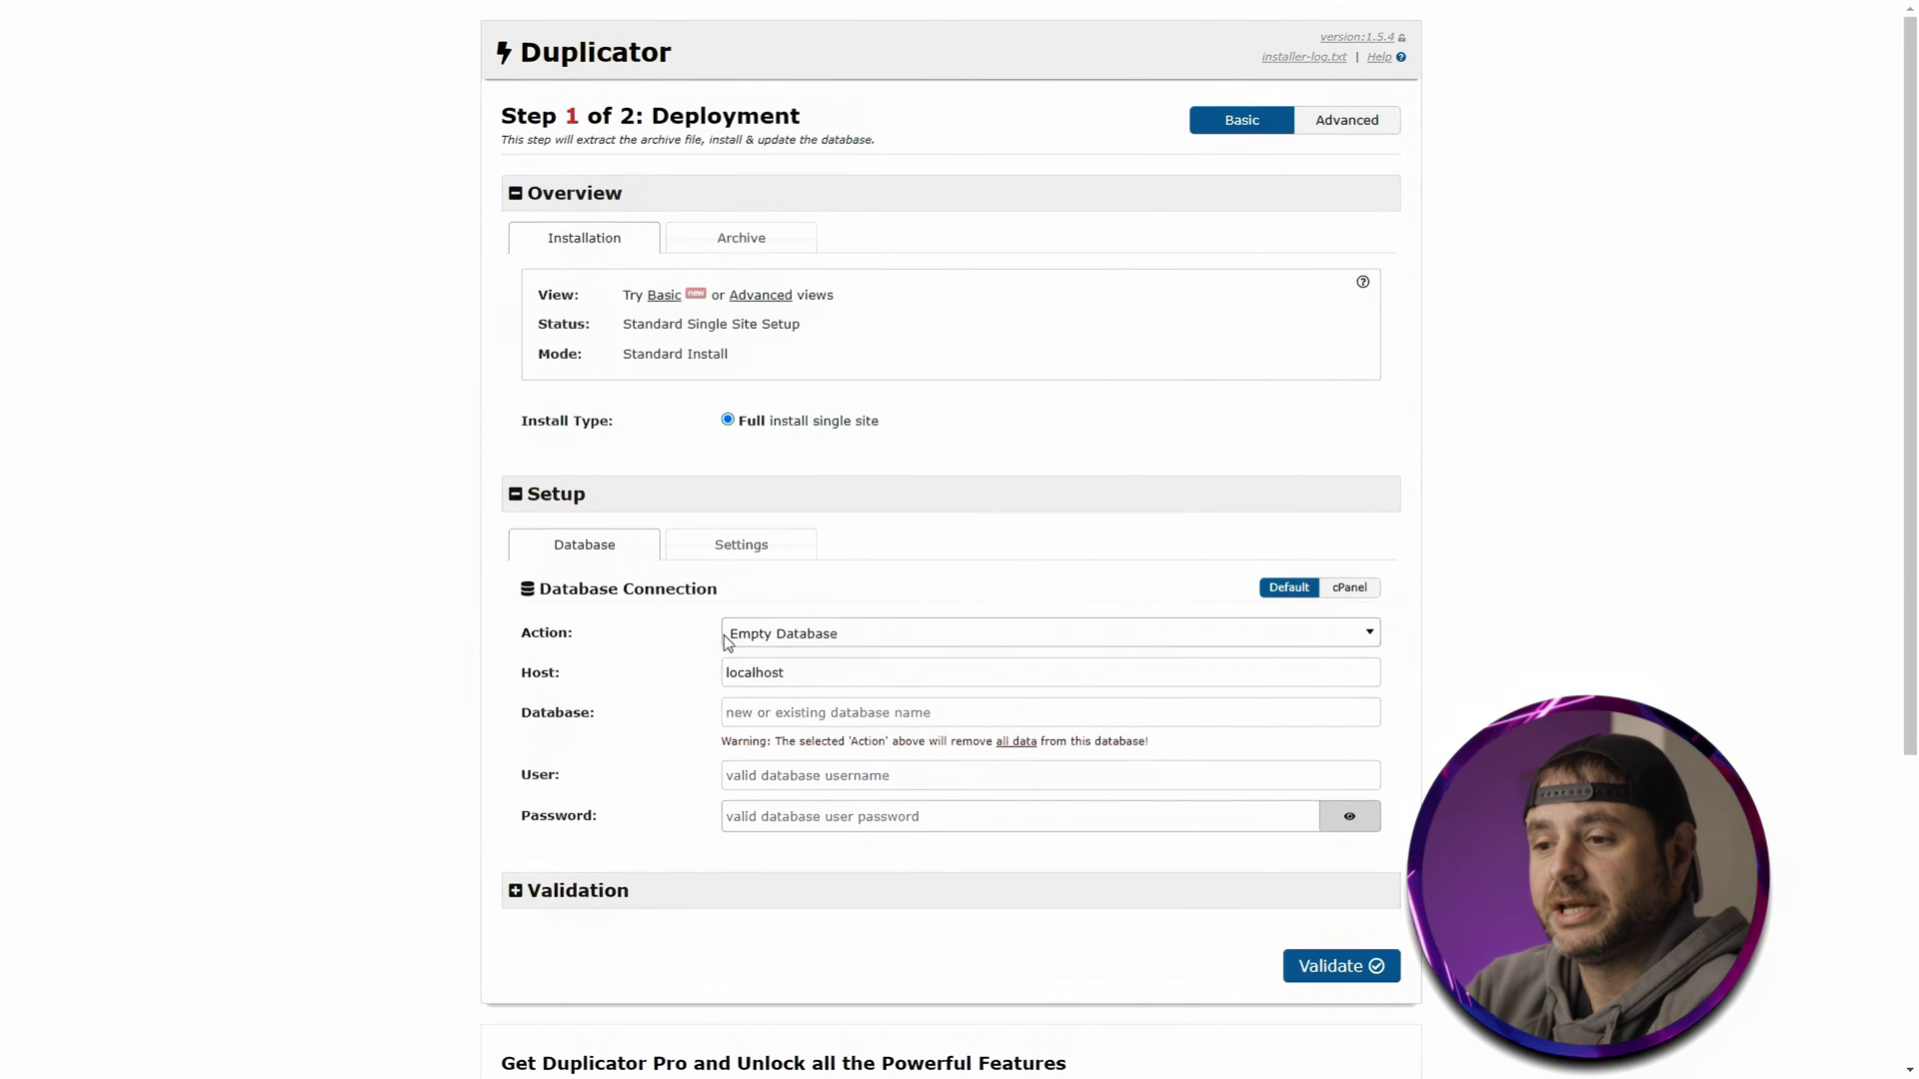
Configure the installer's Empty Database connection with database rebootwe_new_website, user rebootwe_wp_tpvze and the database user password, and validate the setup
left_click(823, 640)
left_click(823, 640)
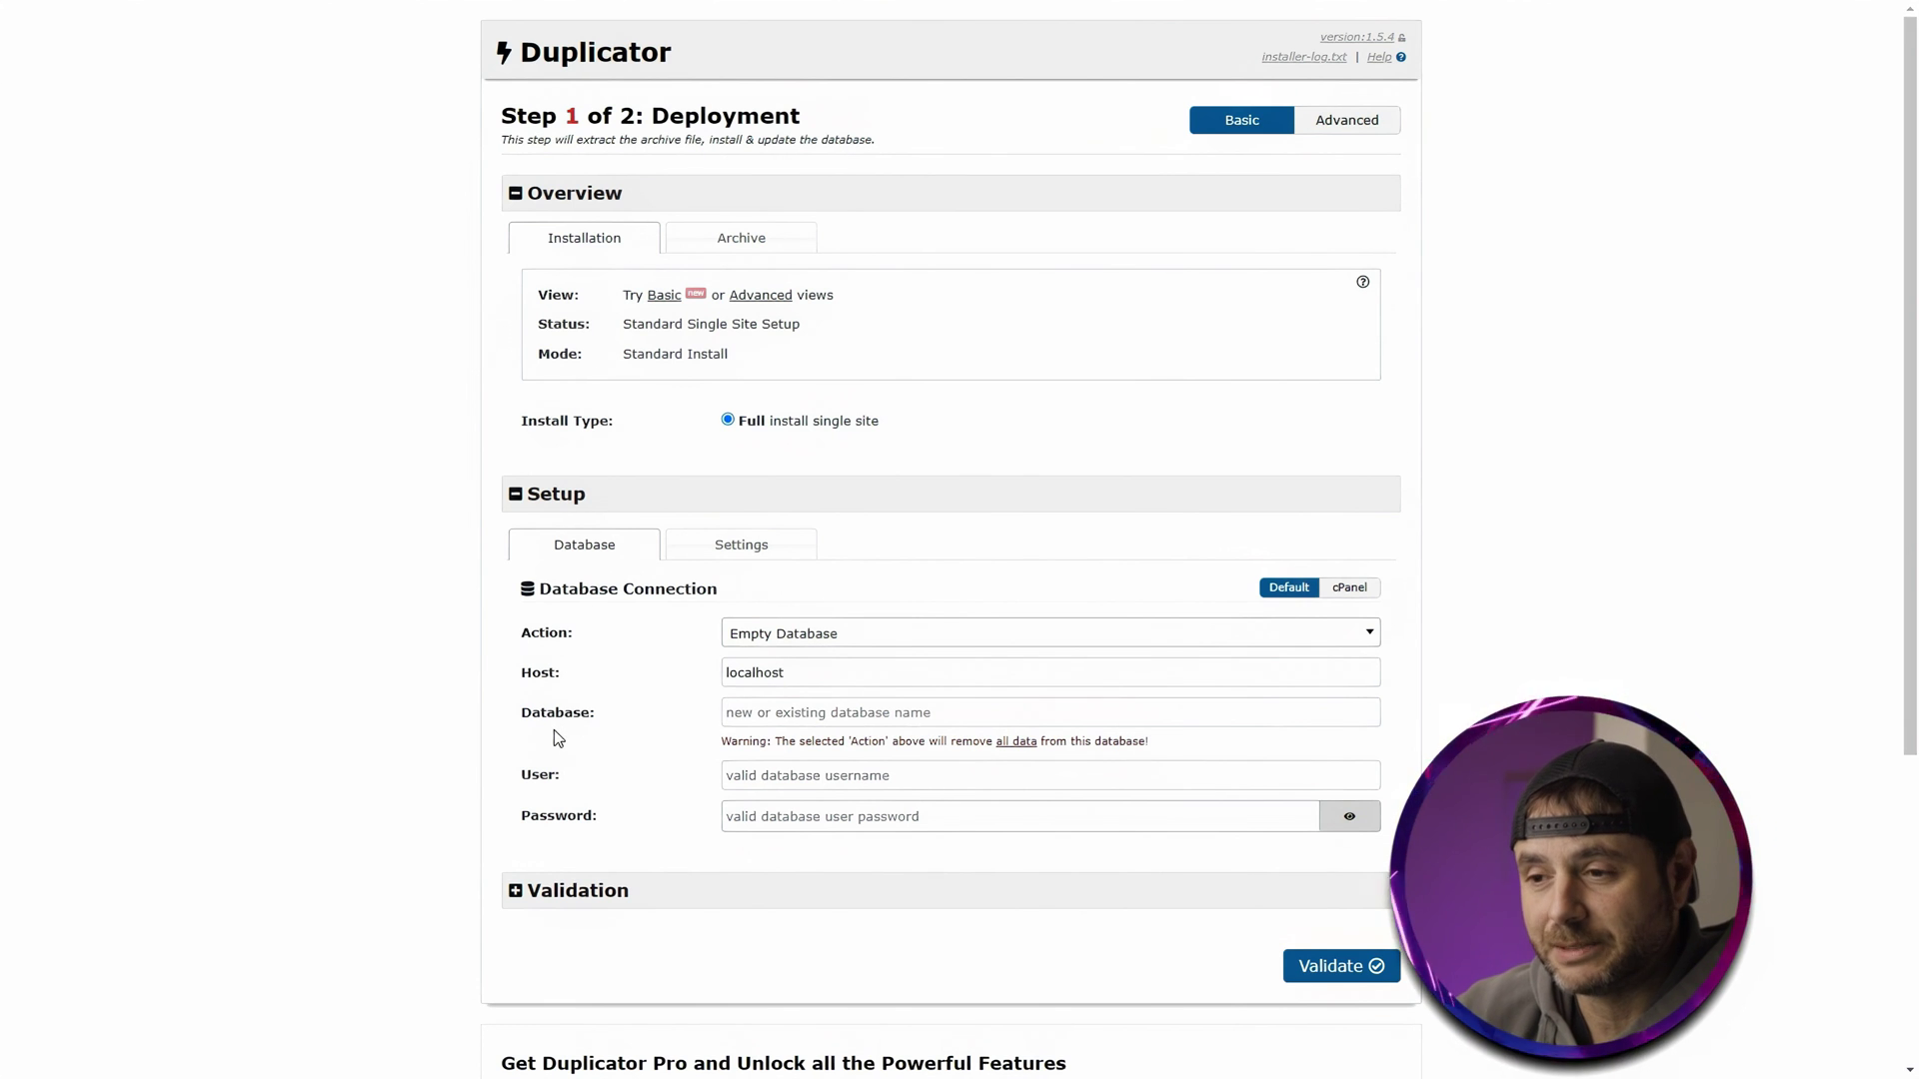
type("rebootwe_new_website")
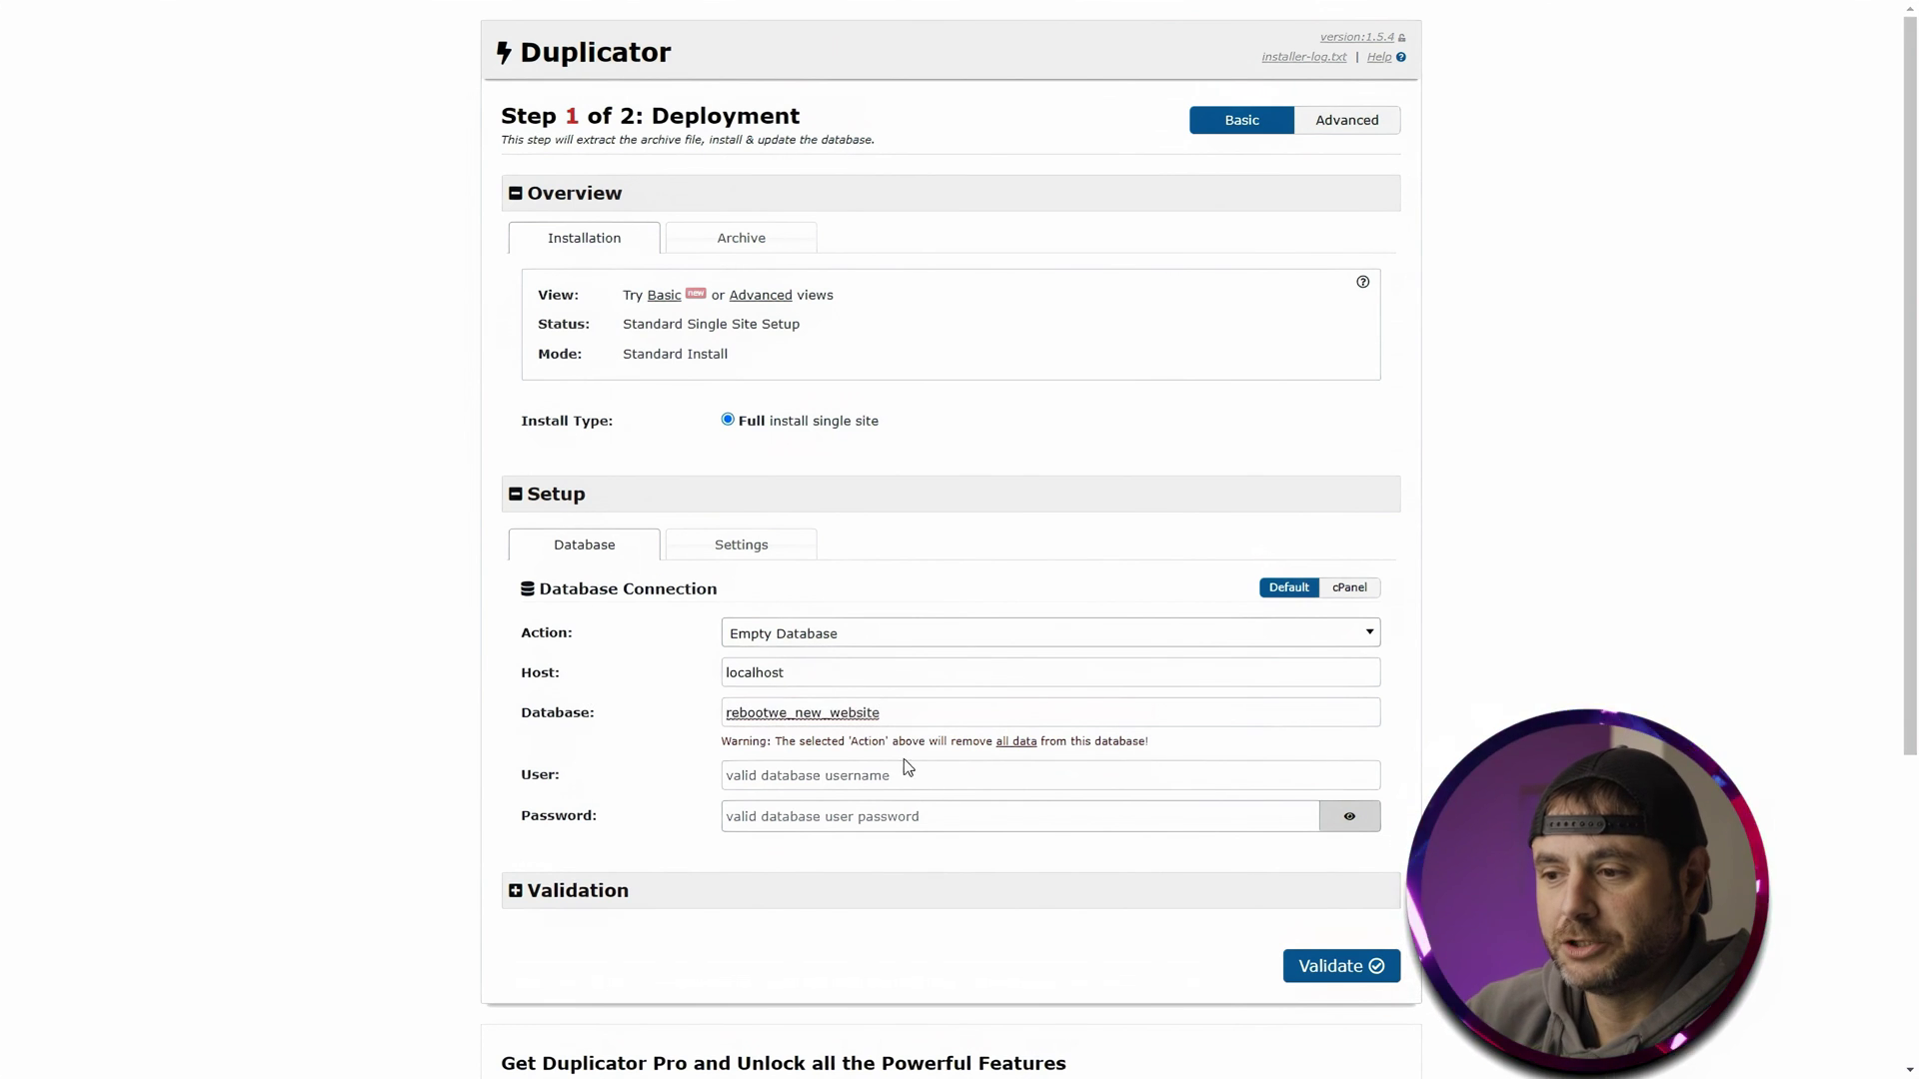
left_click(757, 713)
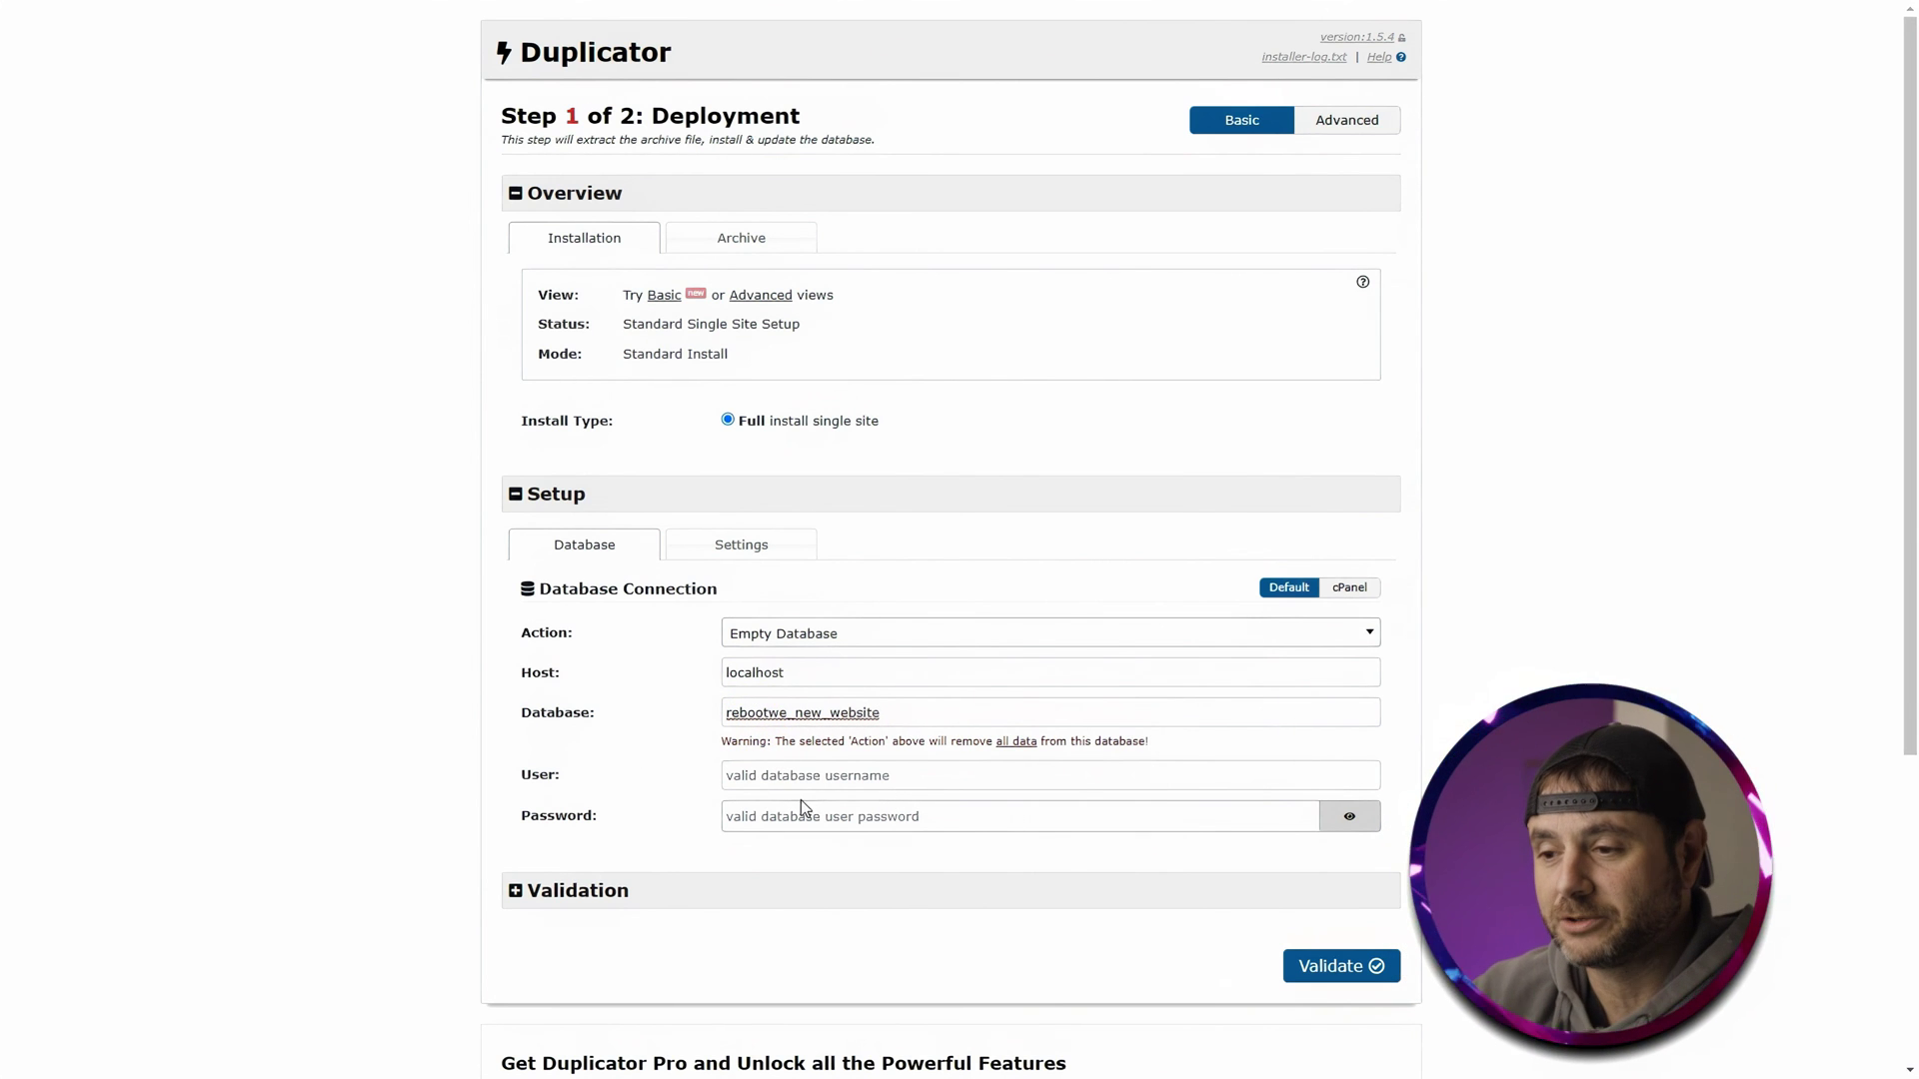
left_click(740, 777)
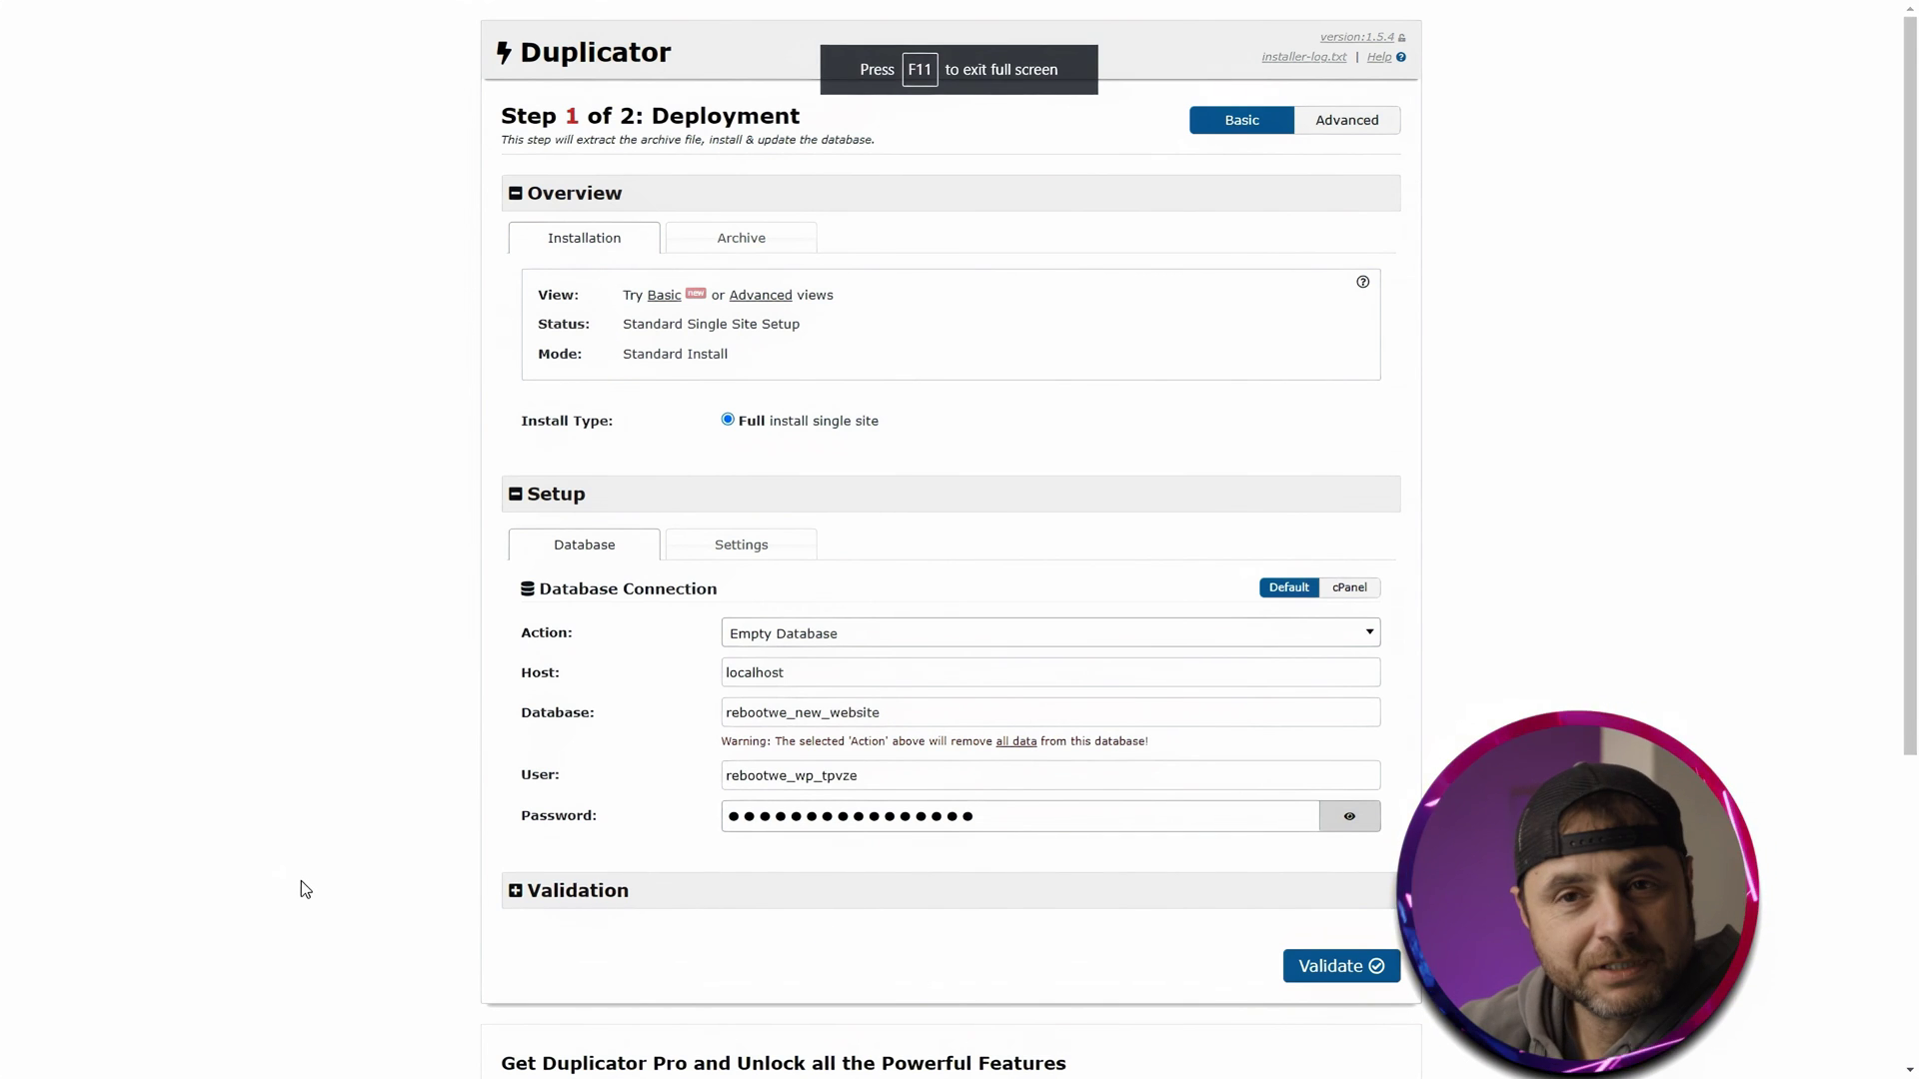
left_click(1345, 960)
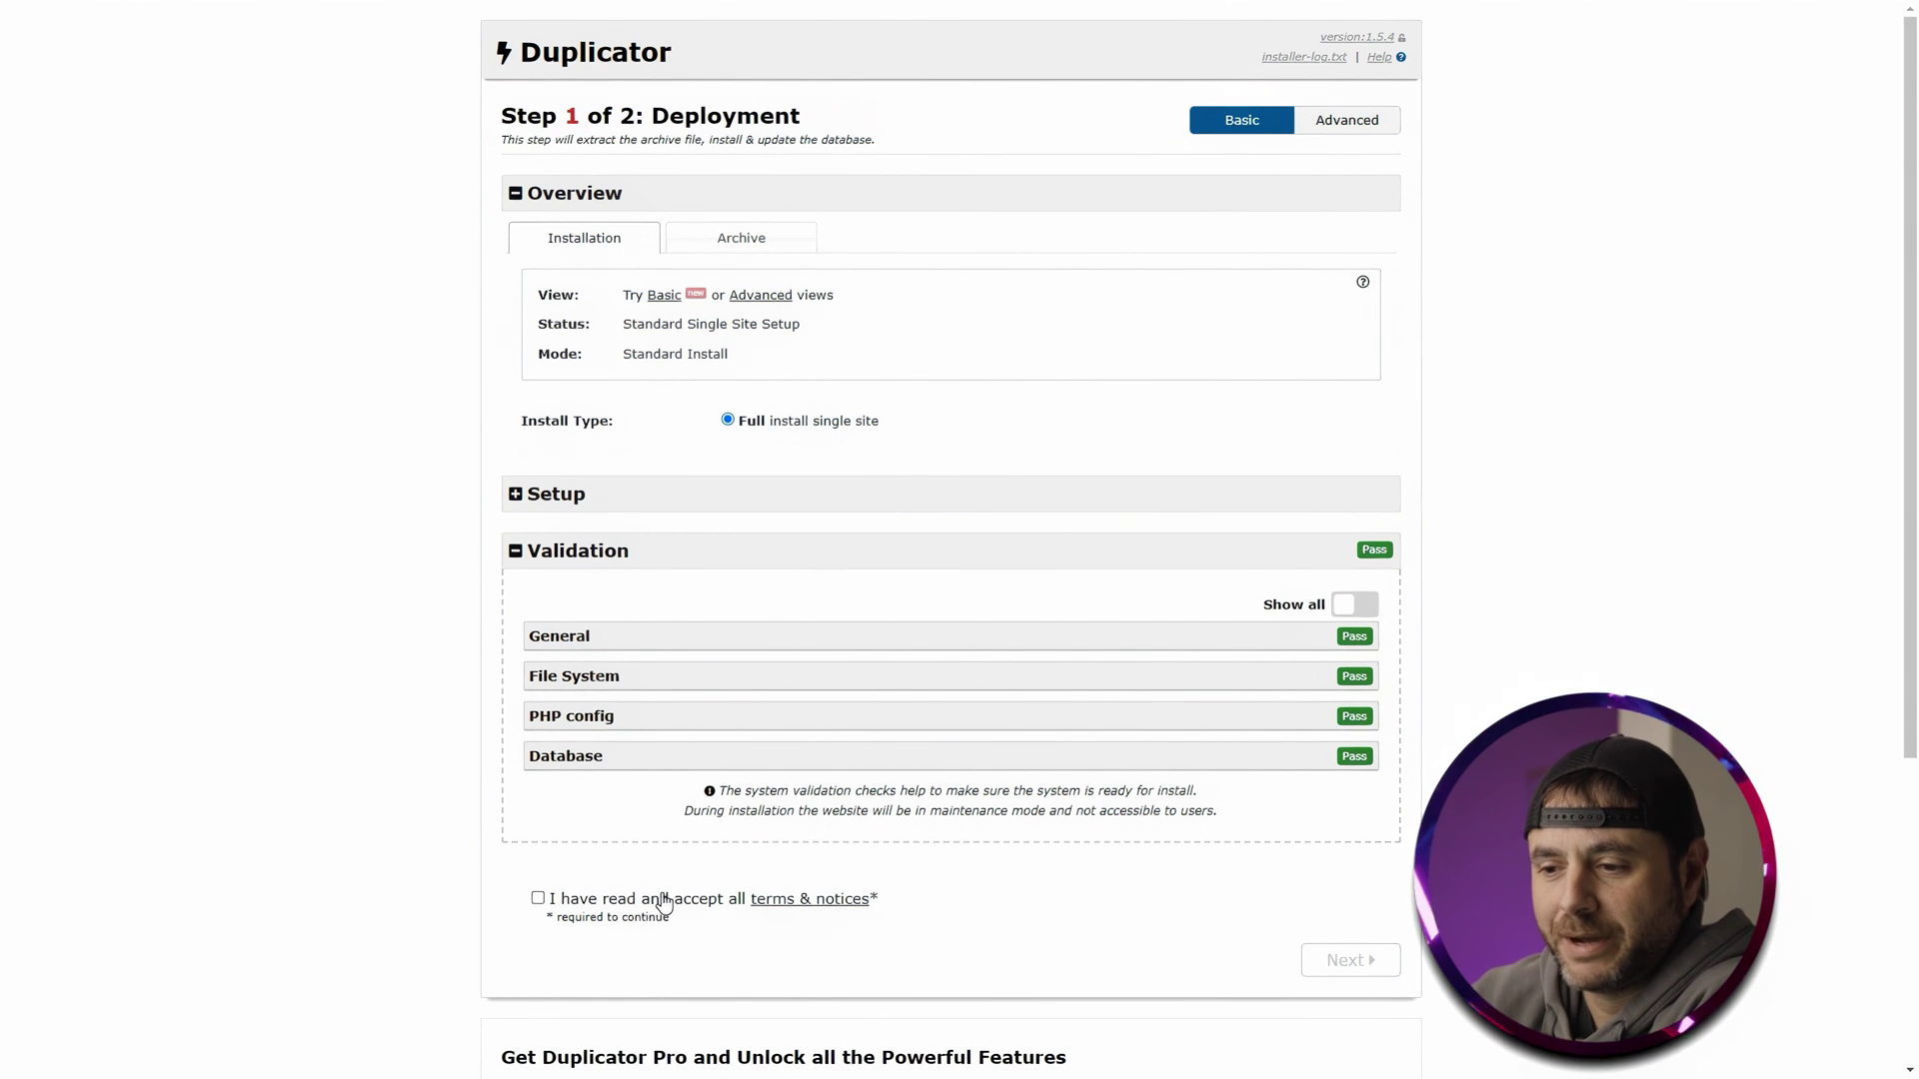
Accept the terms and notices, run the installer with the listed settings, and log in to the migrated site's admin
left_click(539, 896)
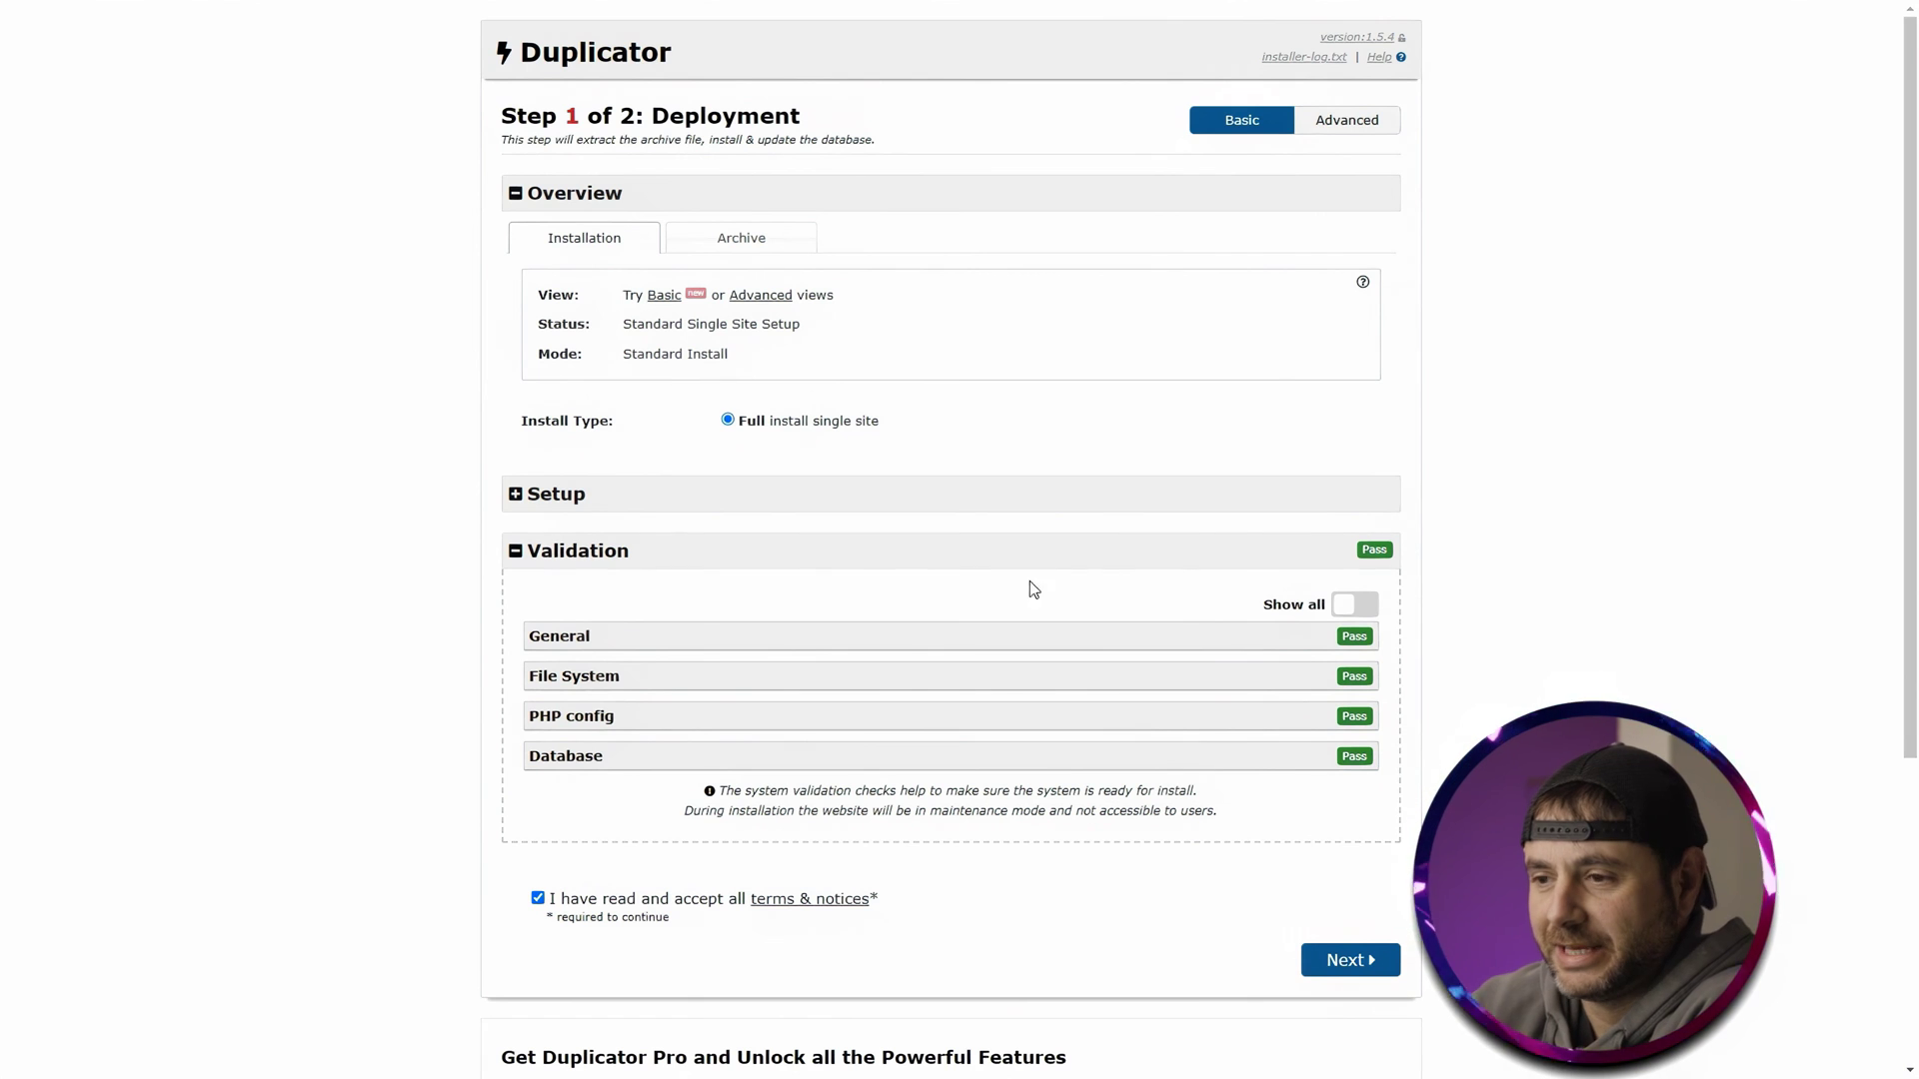
left_click(1339, 962)
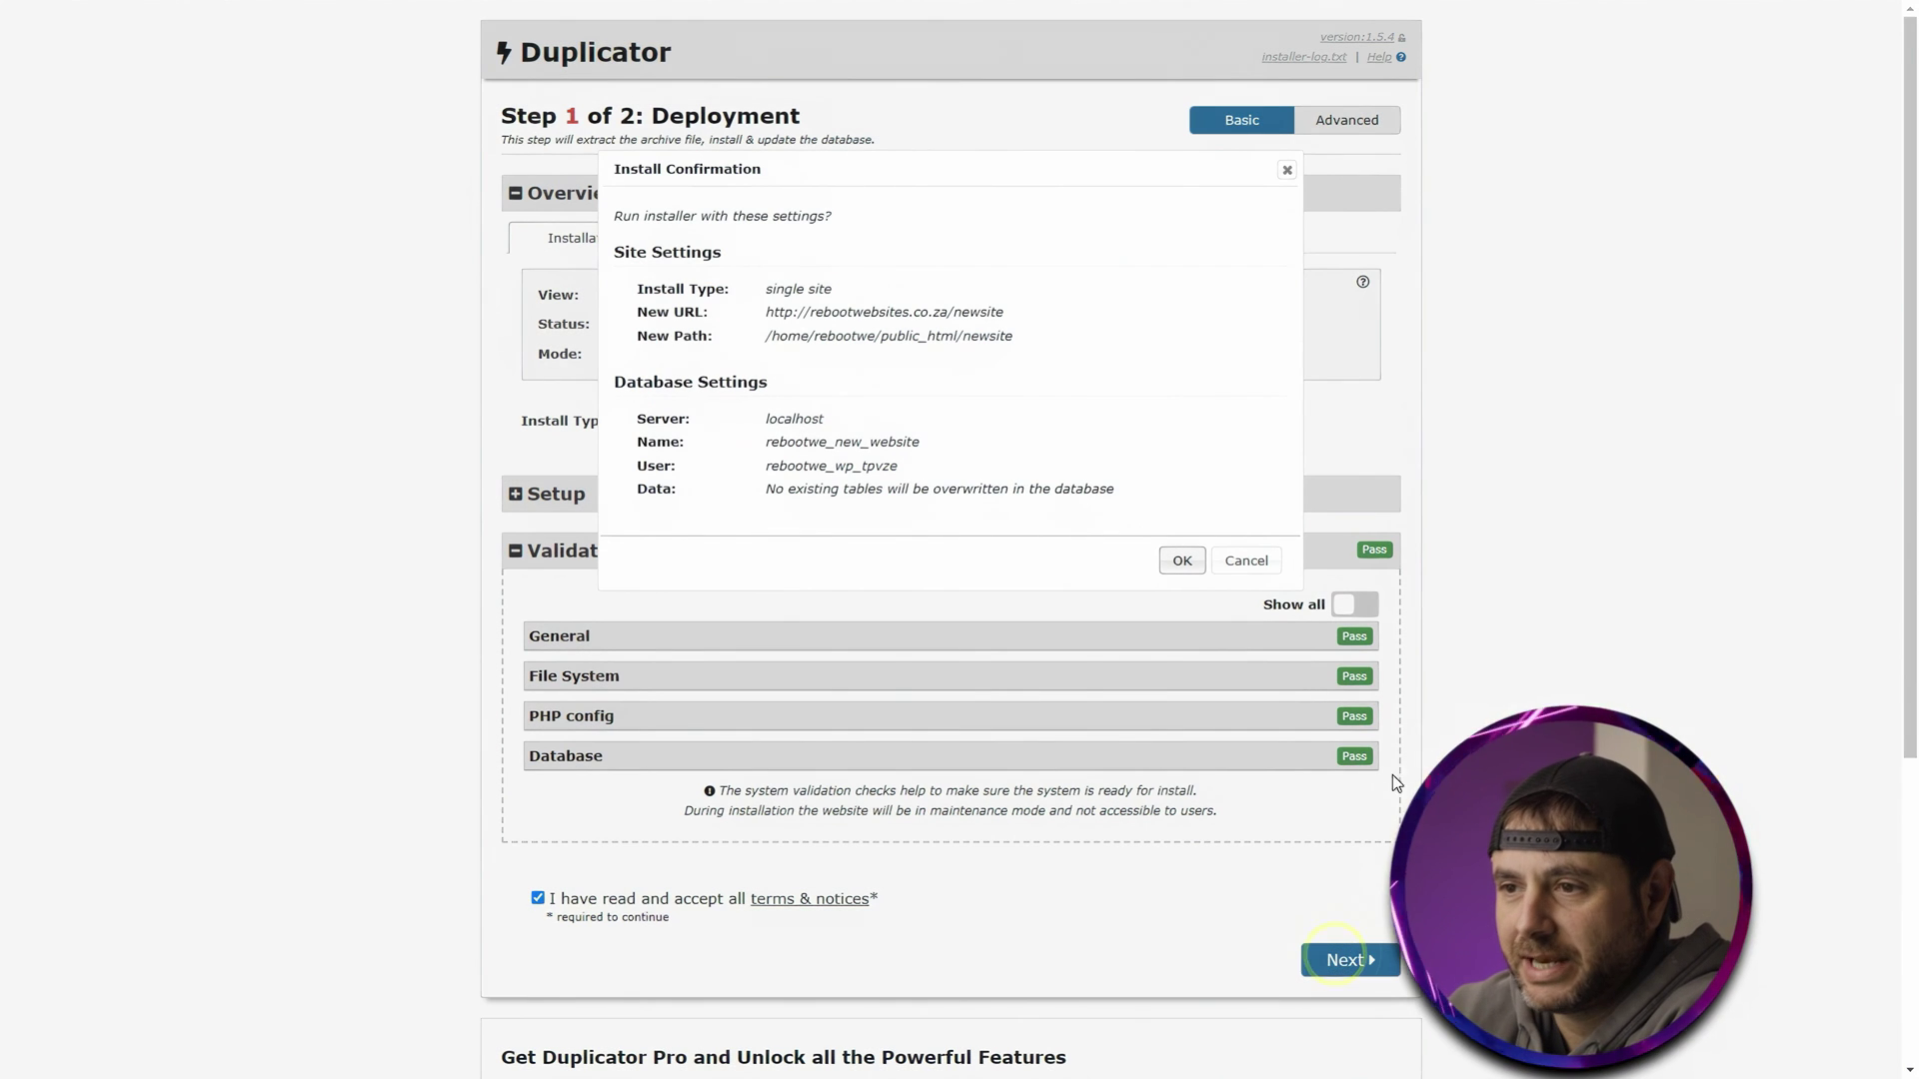
left_click(1182, 561)
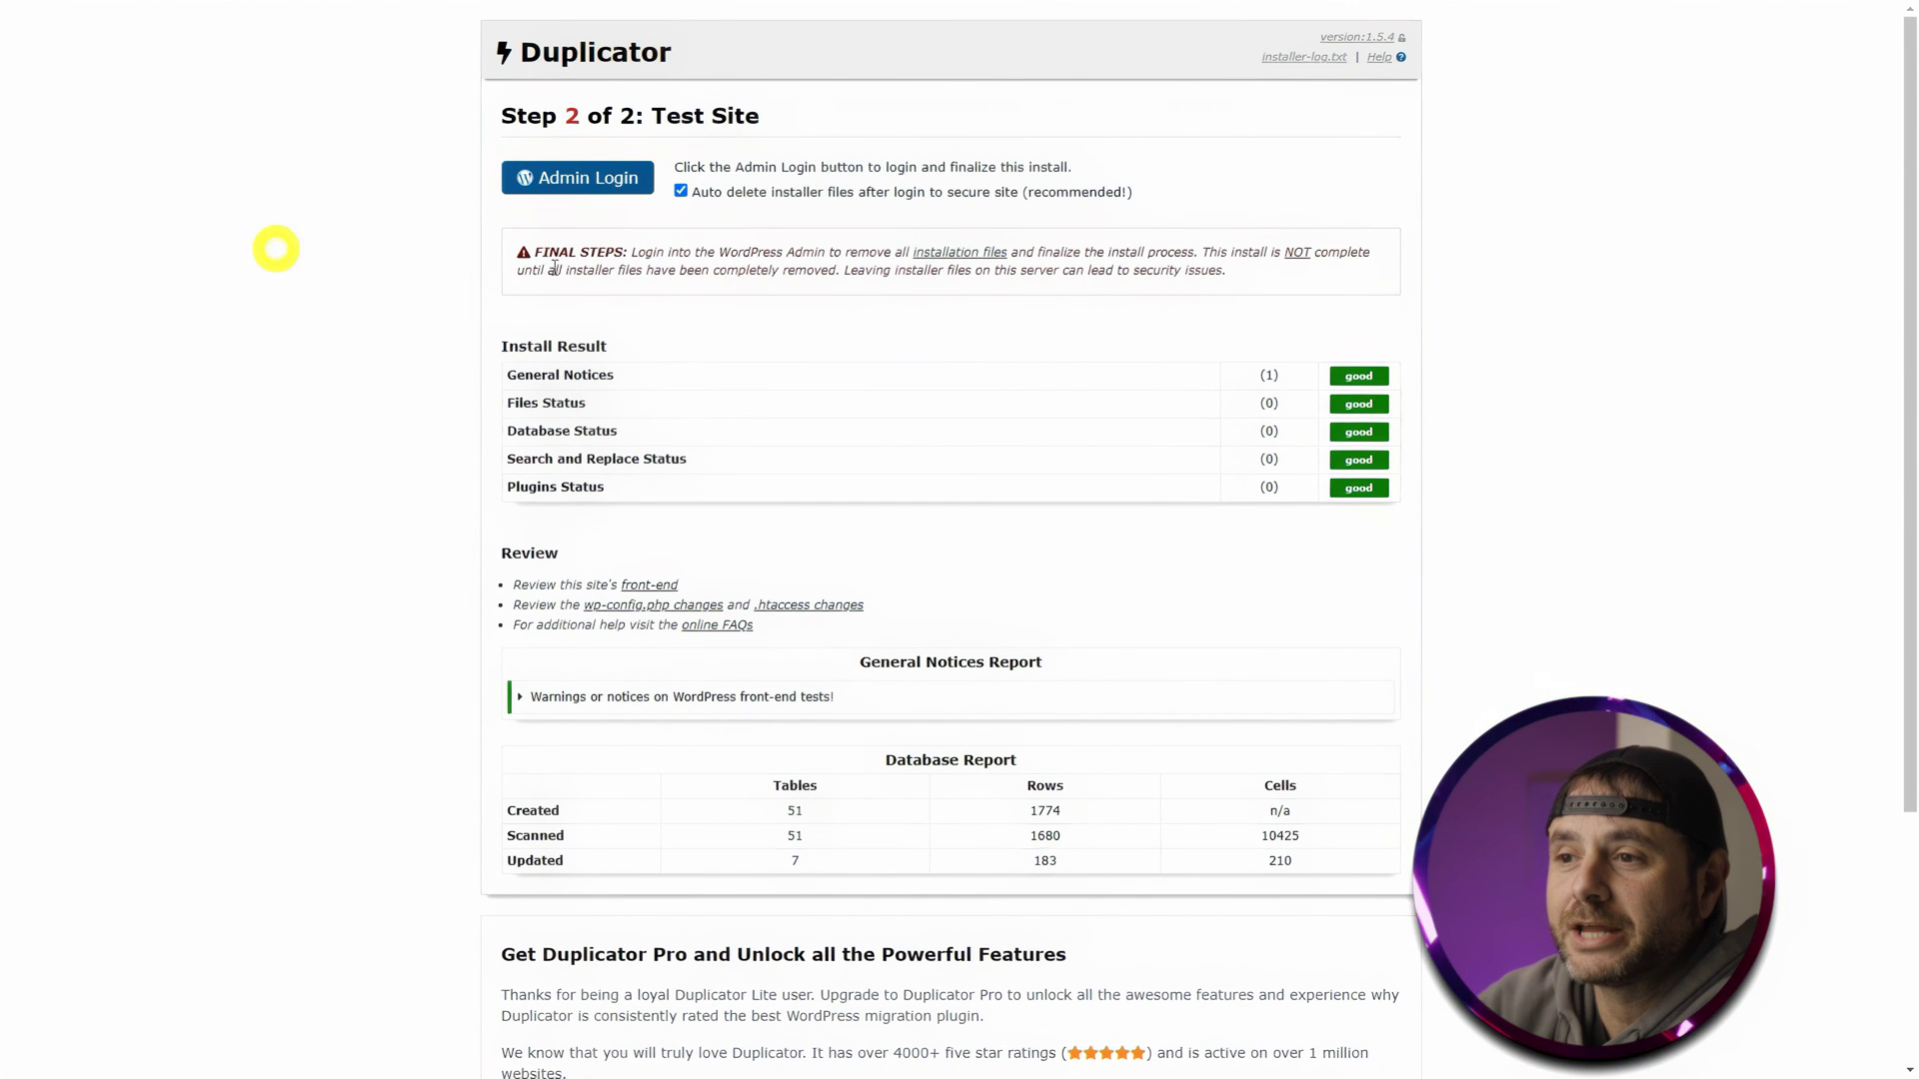
left_click(567, 182)
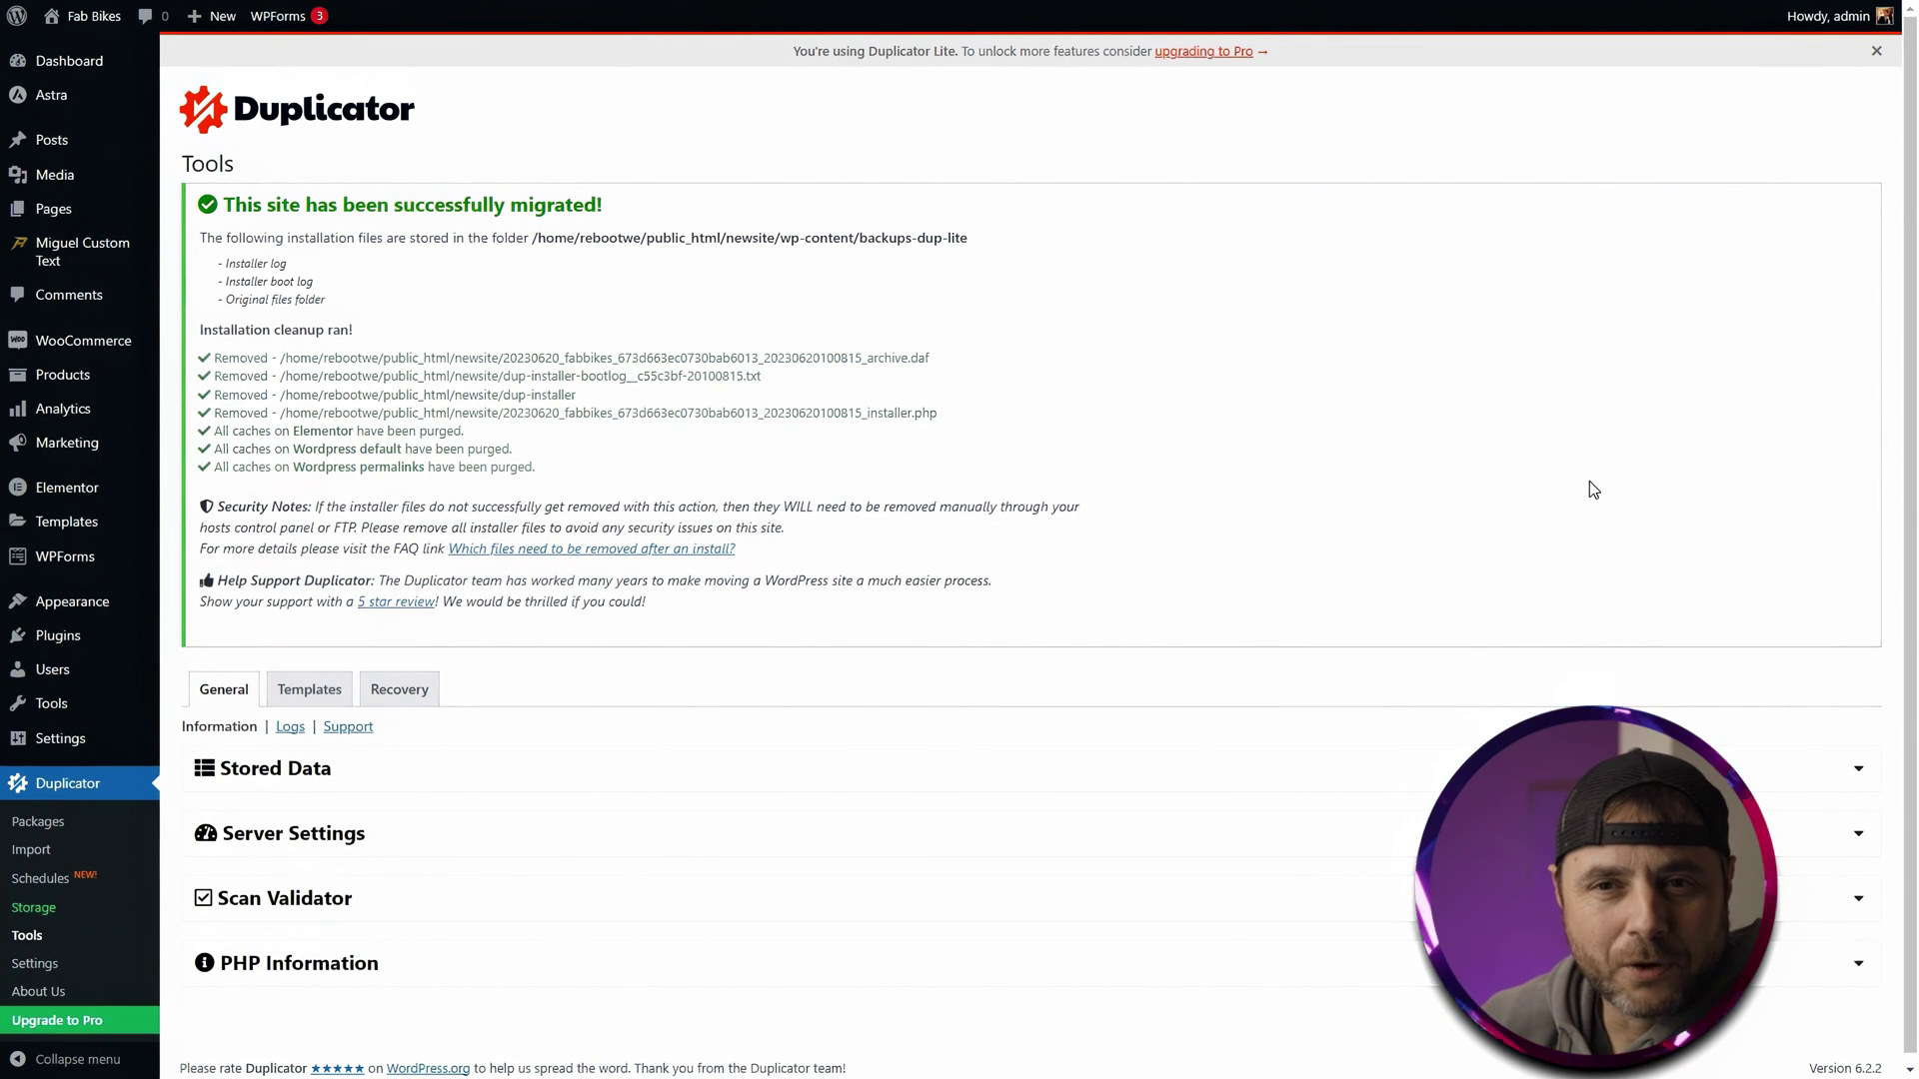
Deactivate the Duplicator plugin on the migrated site and delete it together with its data
mouse_move(49, 645)
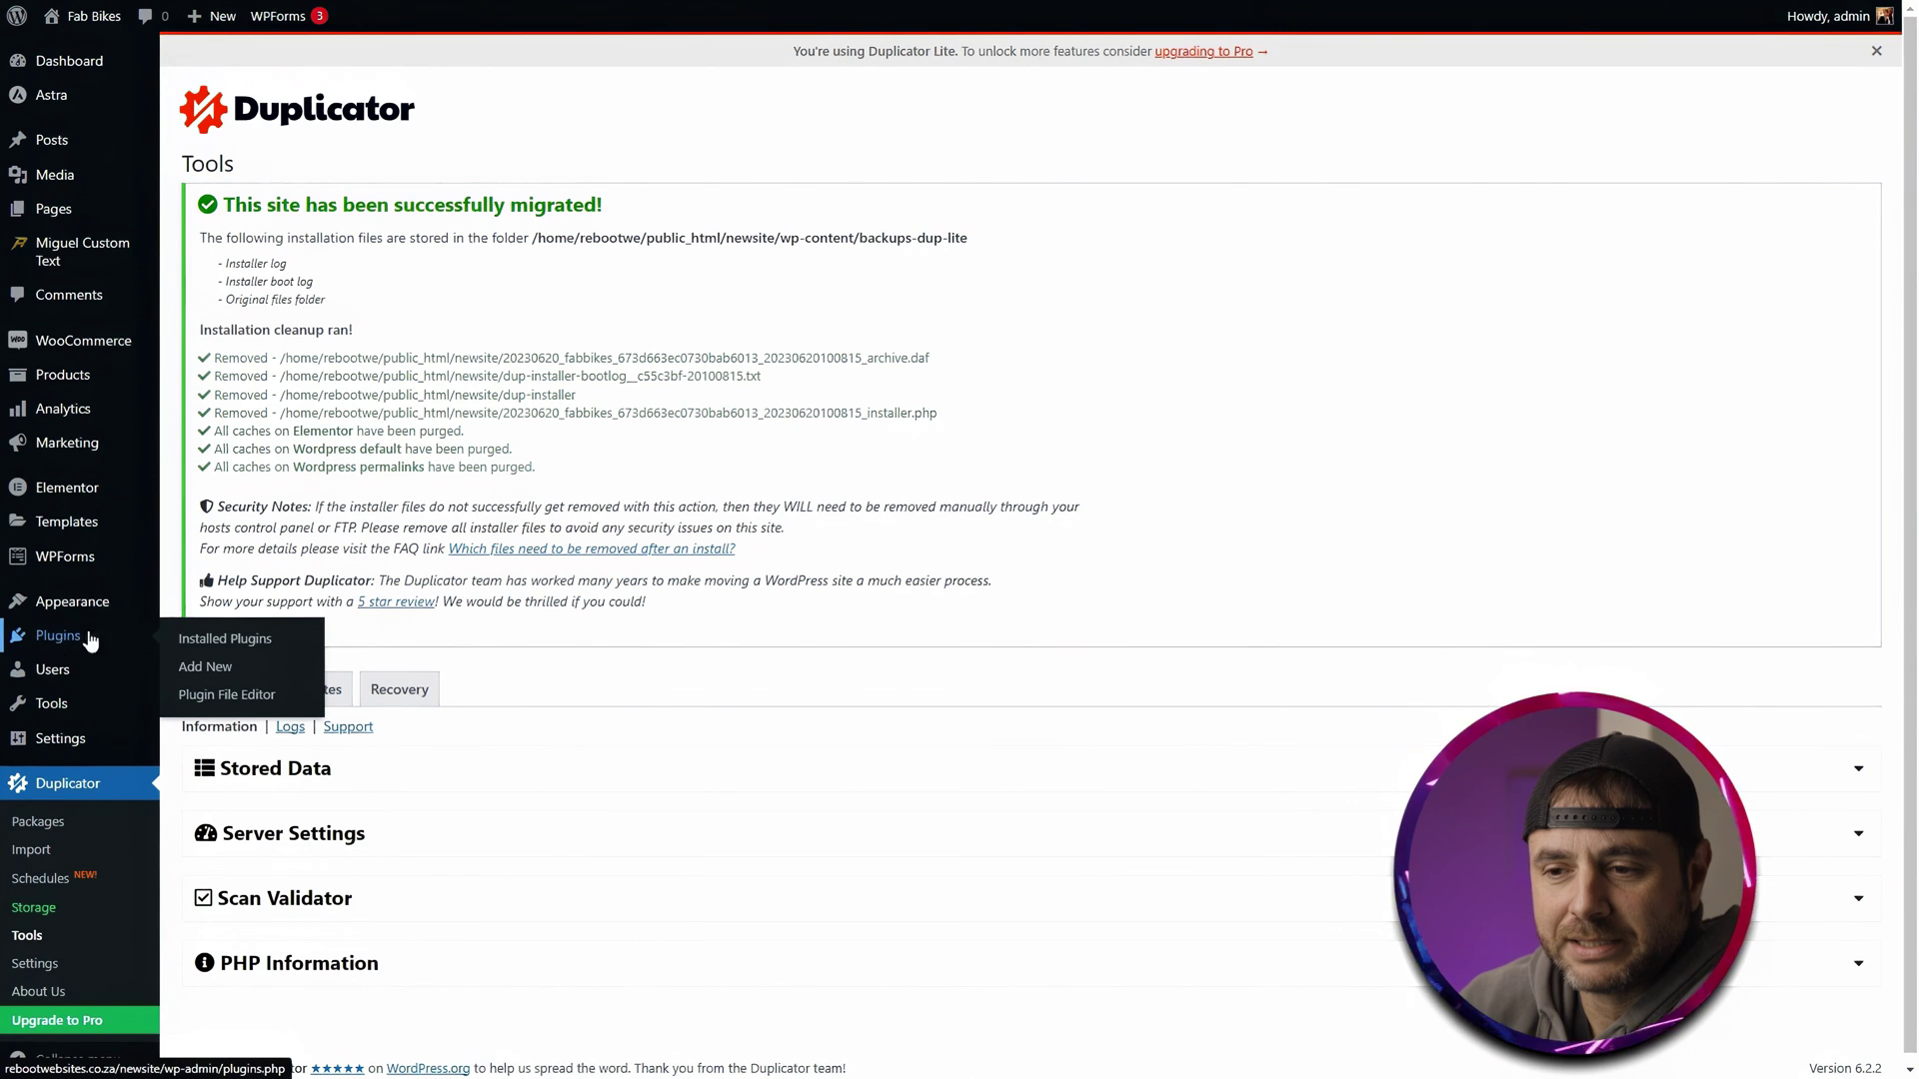
left_click(225, 640)
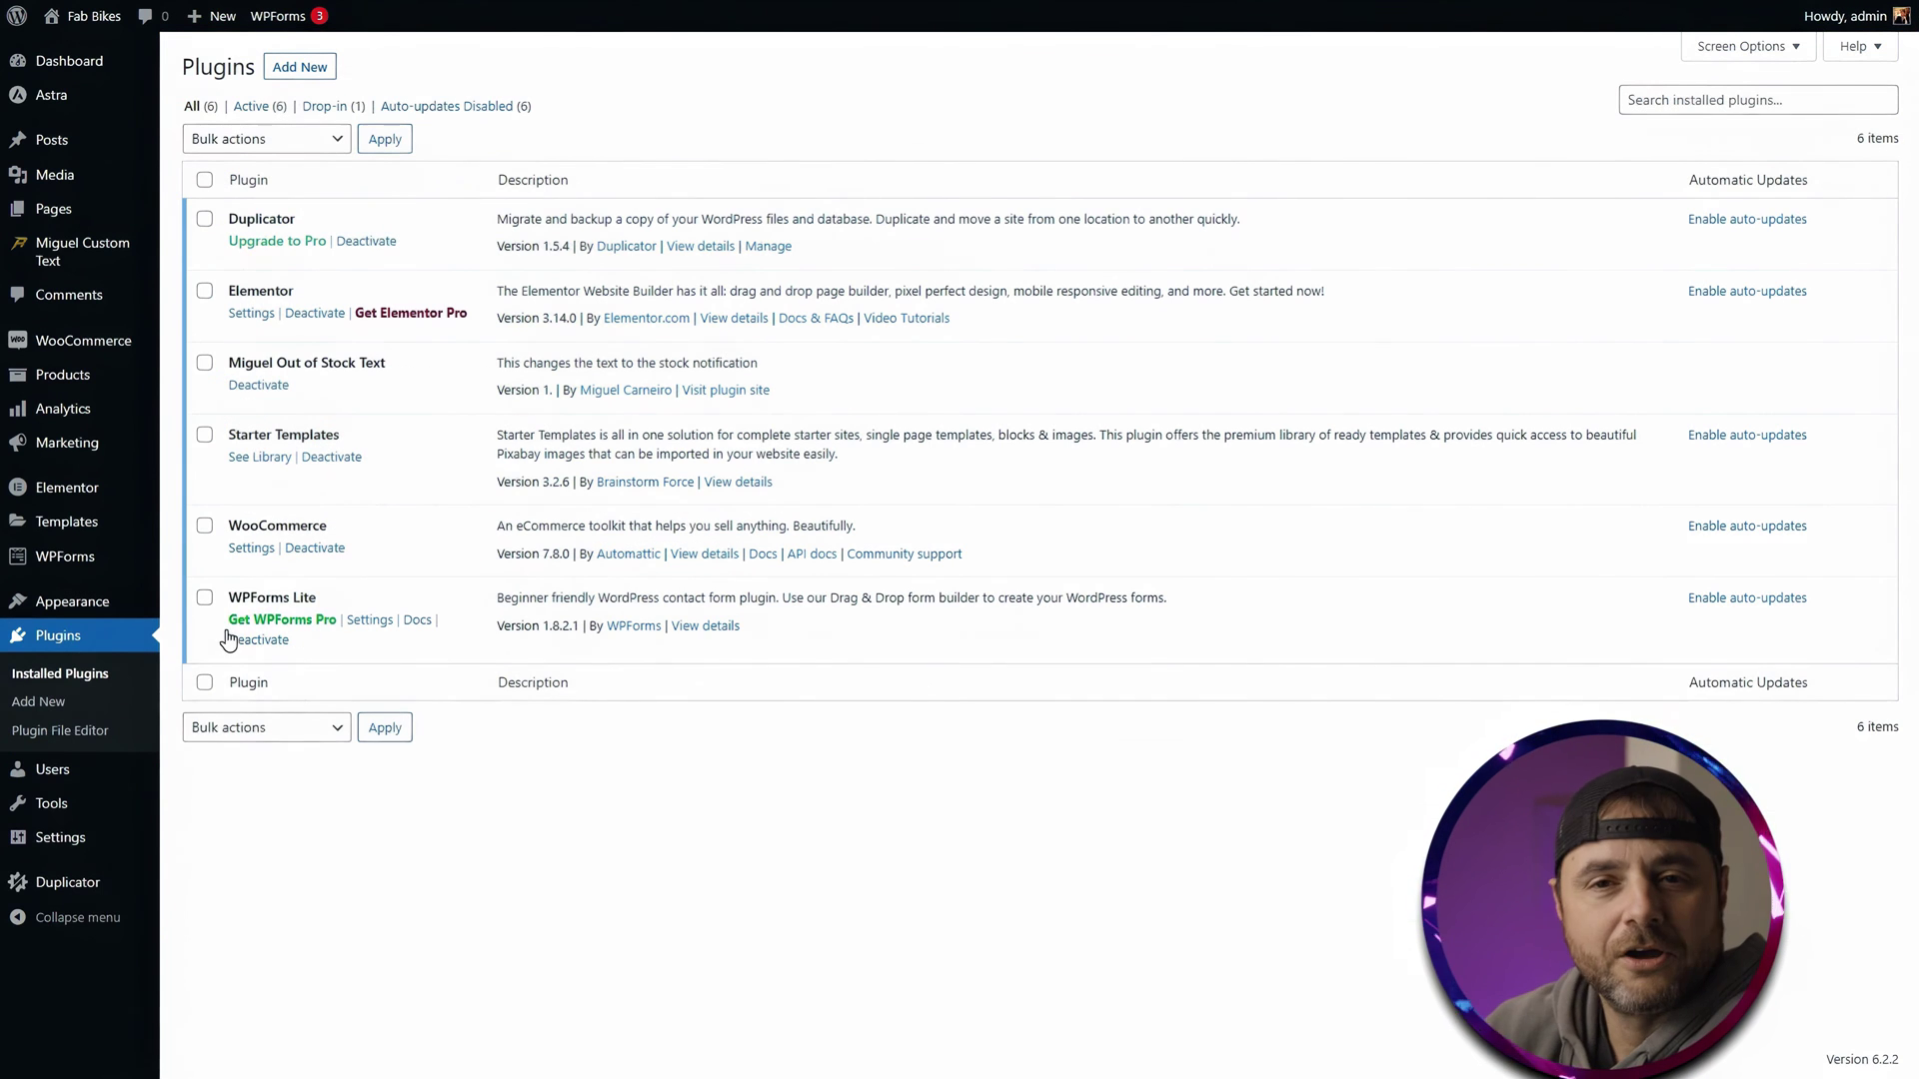
left_click(376, 251)
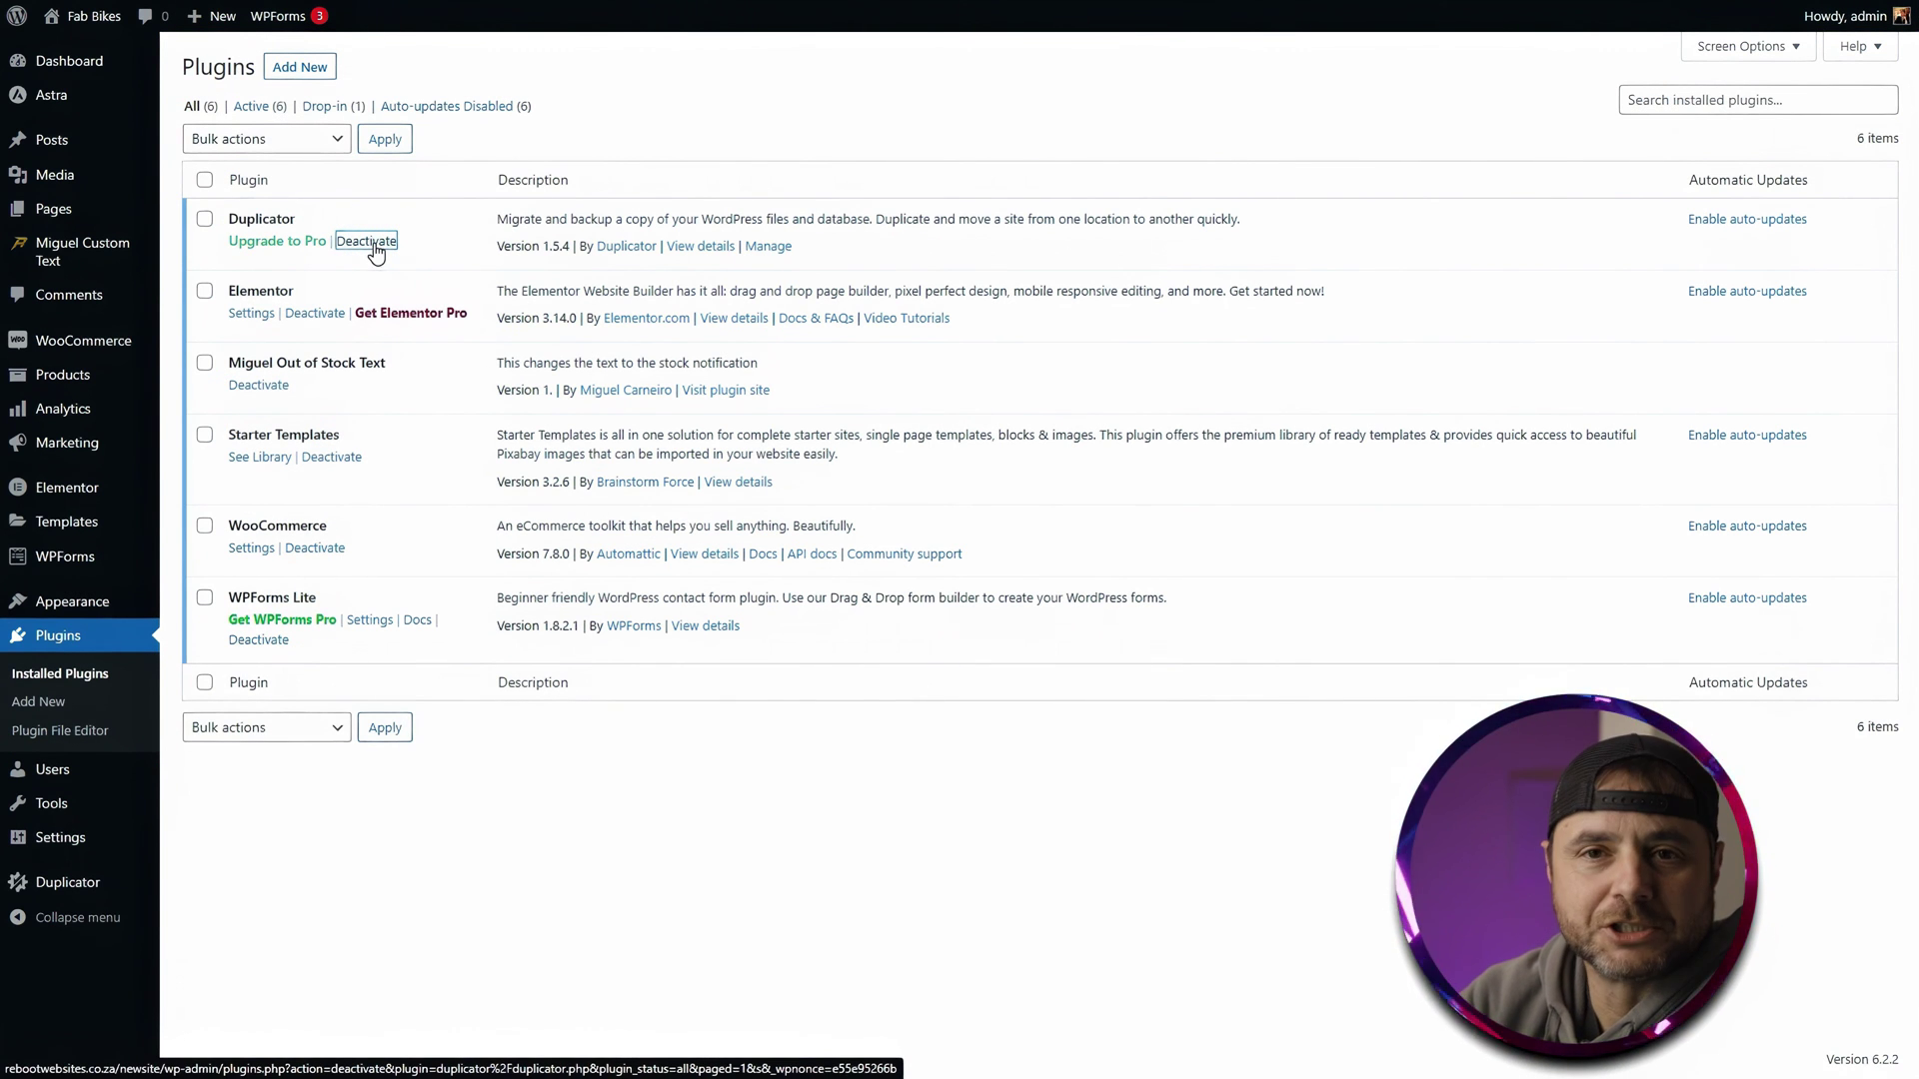
left_click(296, 303)
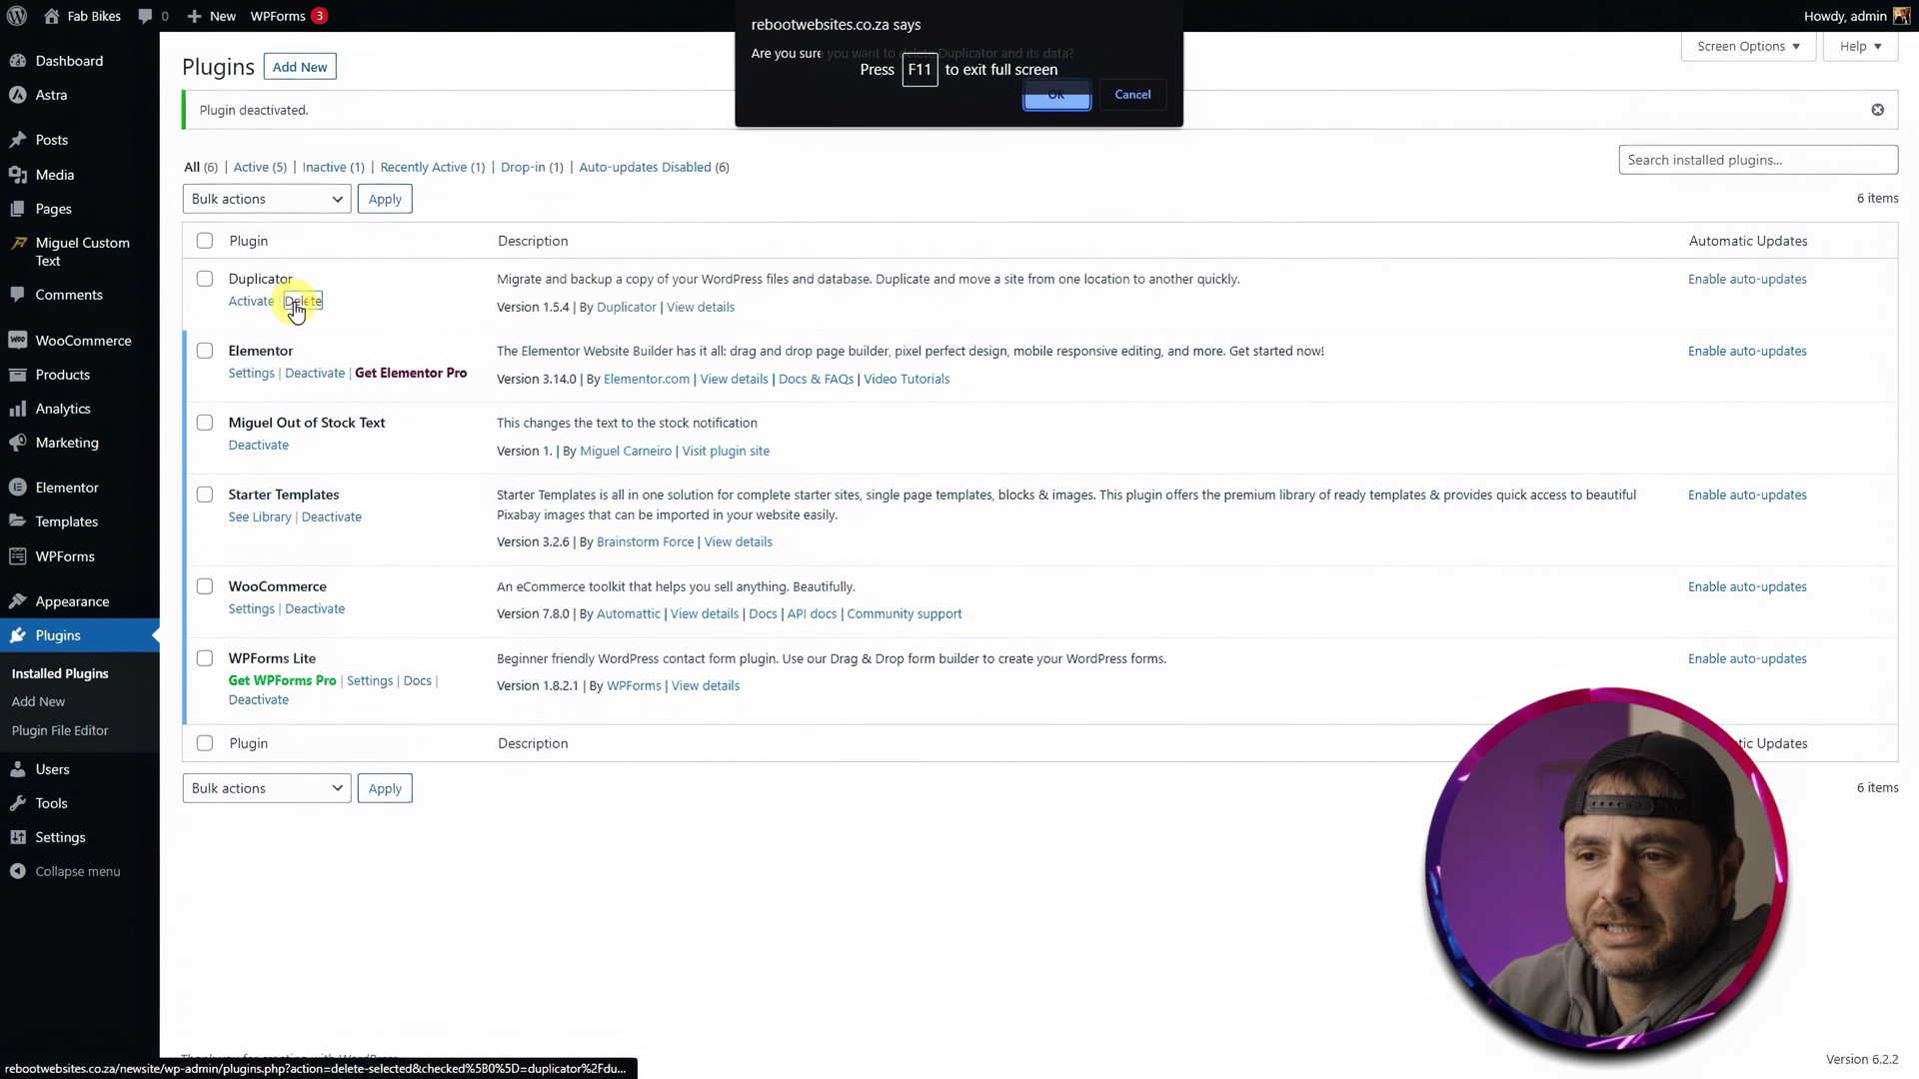
left_click(1040, 100)
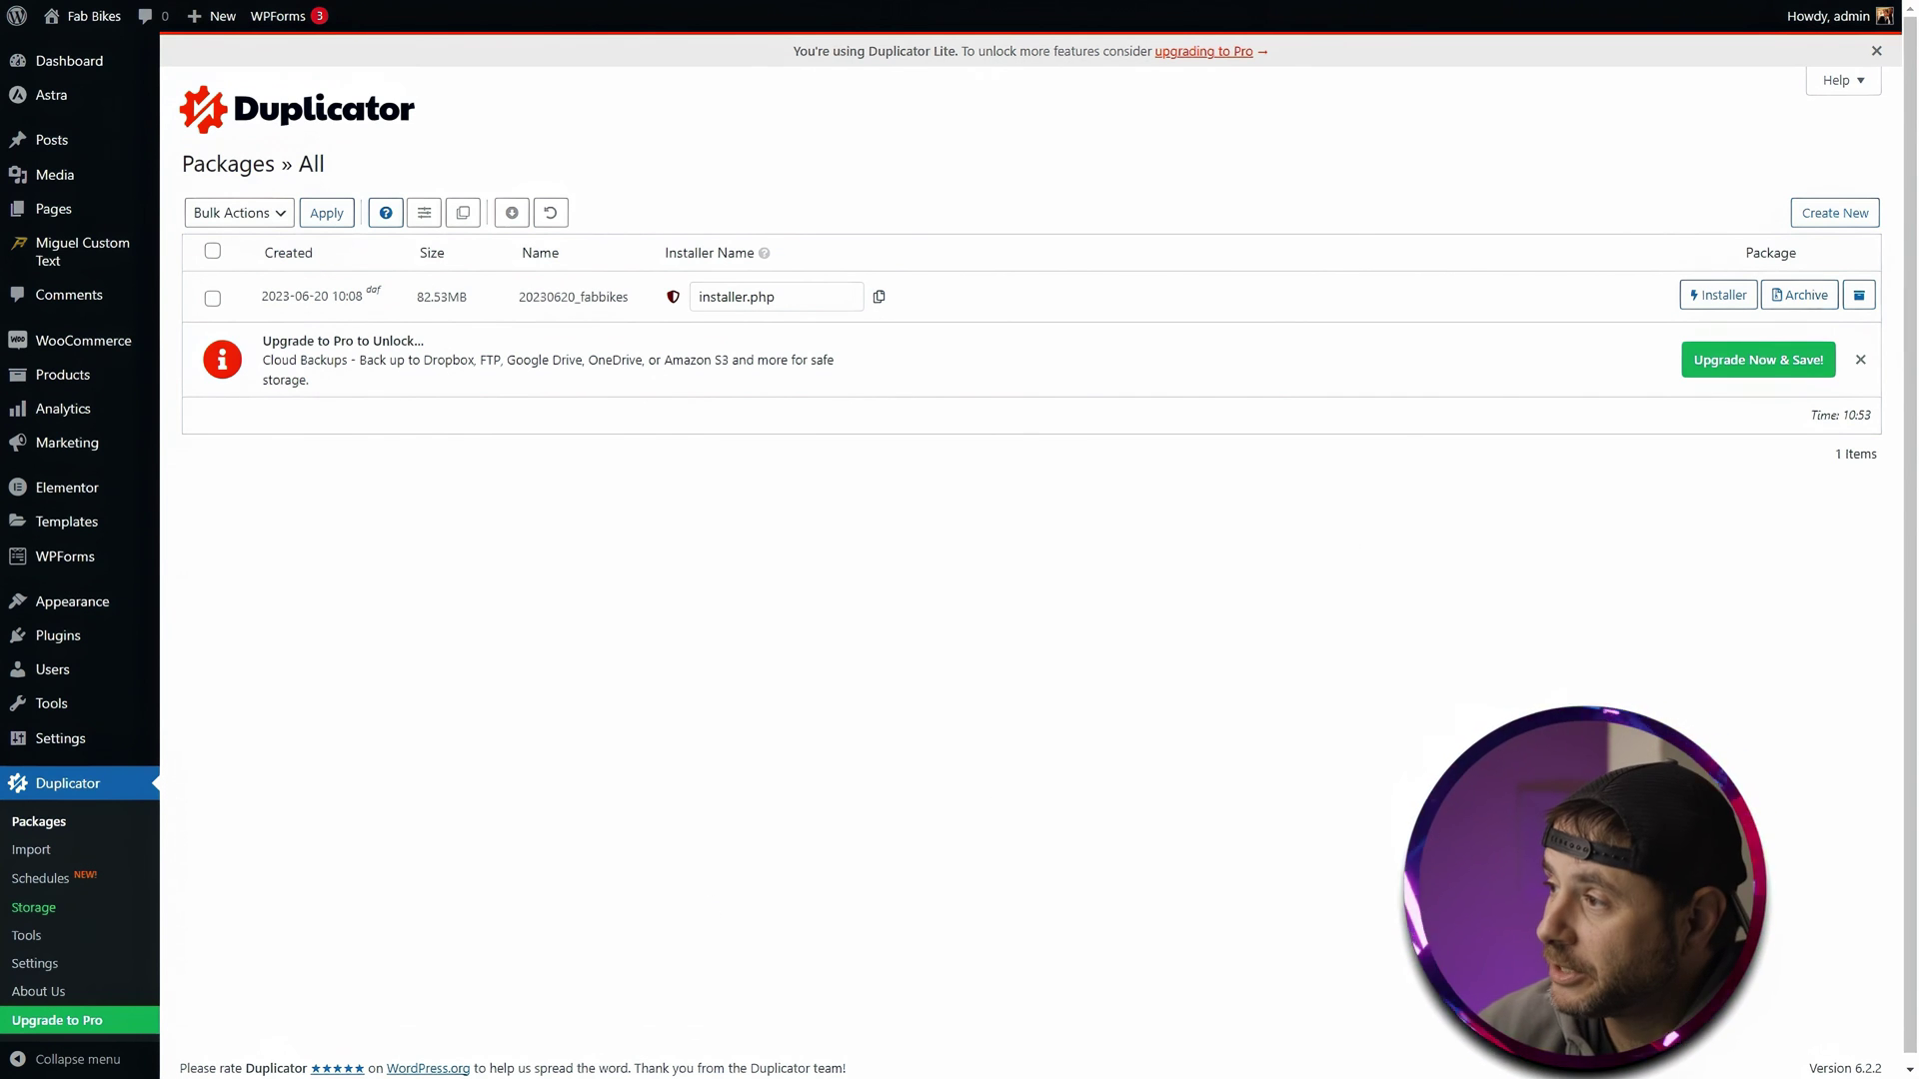
Build a new Duplicator package named 20230620_fabbikes on the original site with Archive Only the Database enabled
left_click(1835, 212)
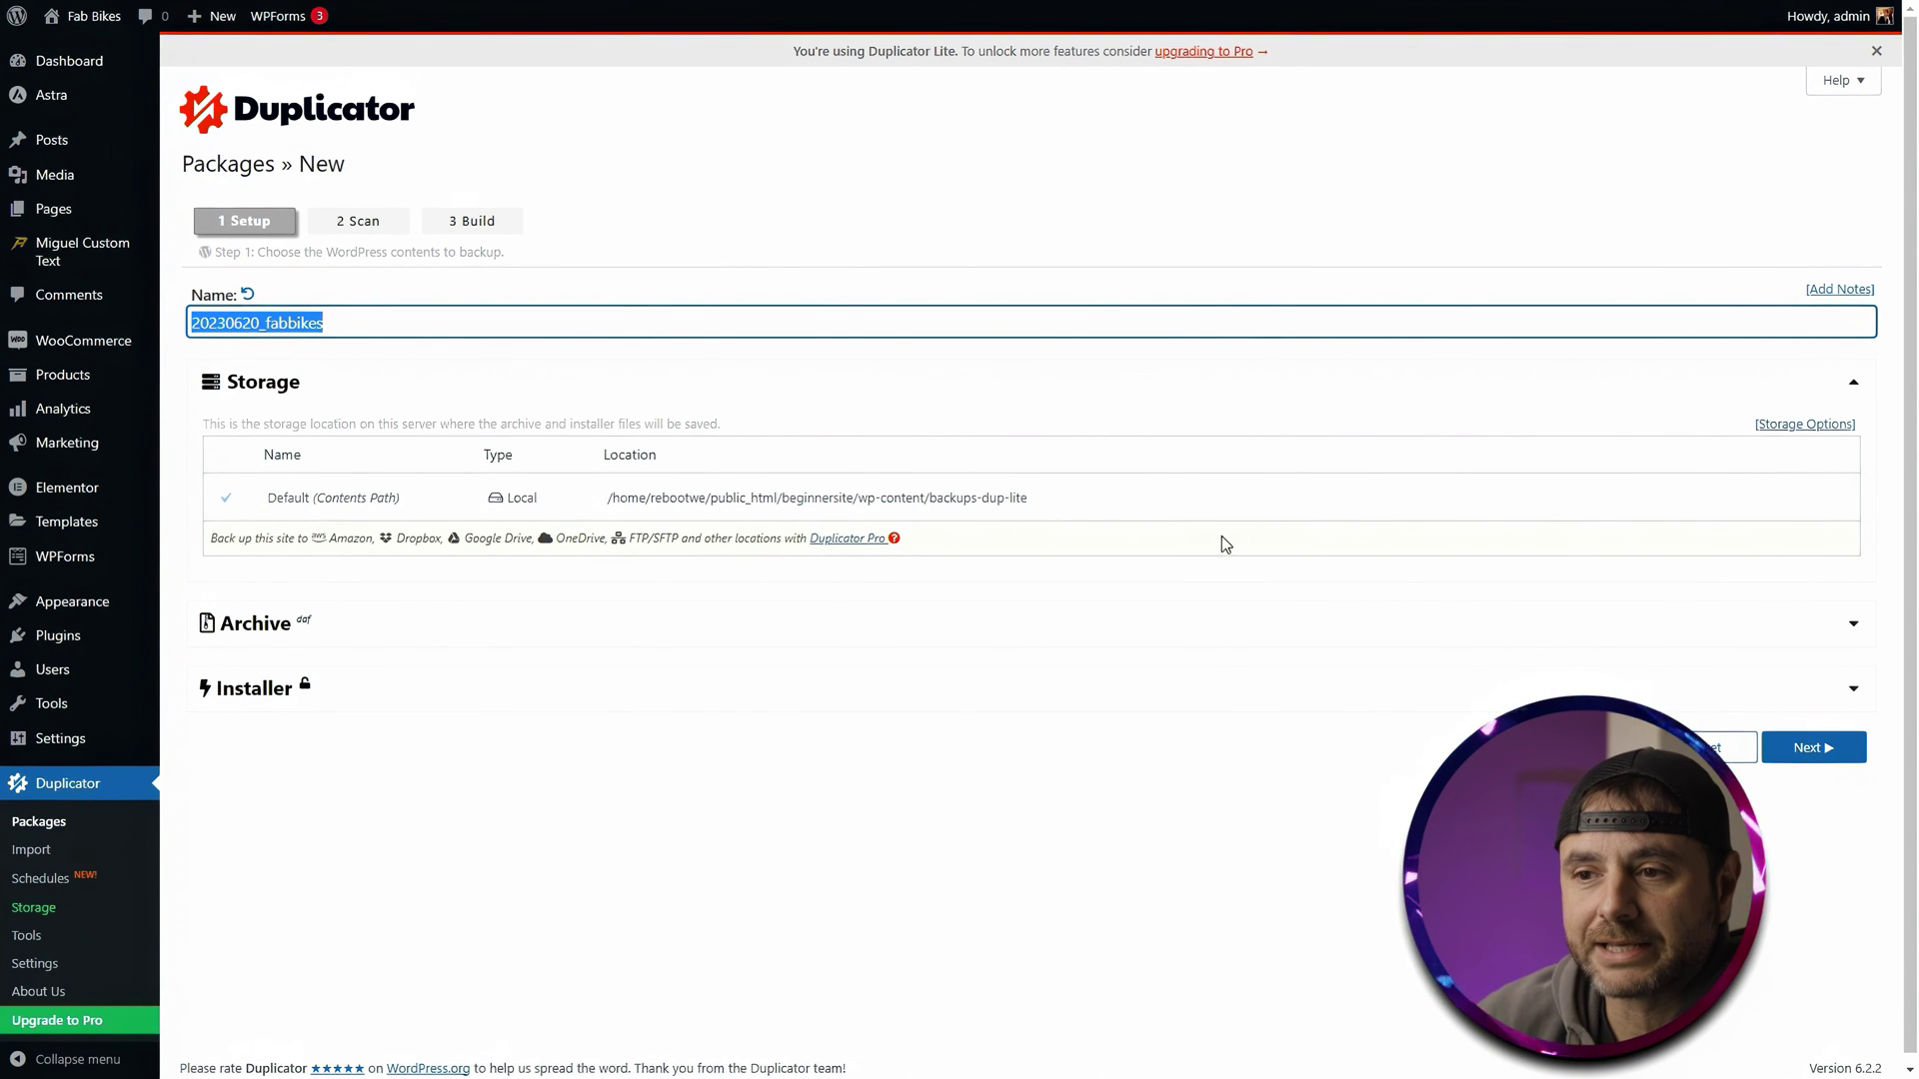
left_click(316, 635)
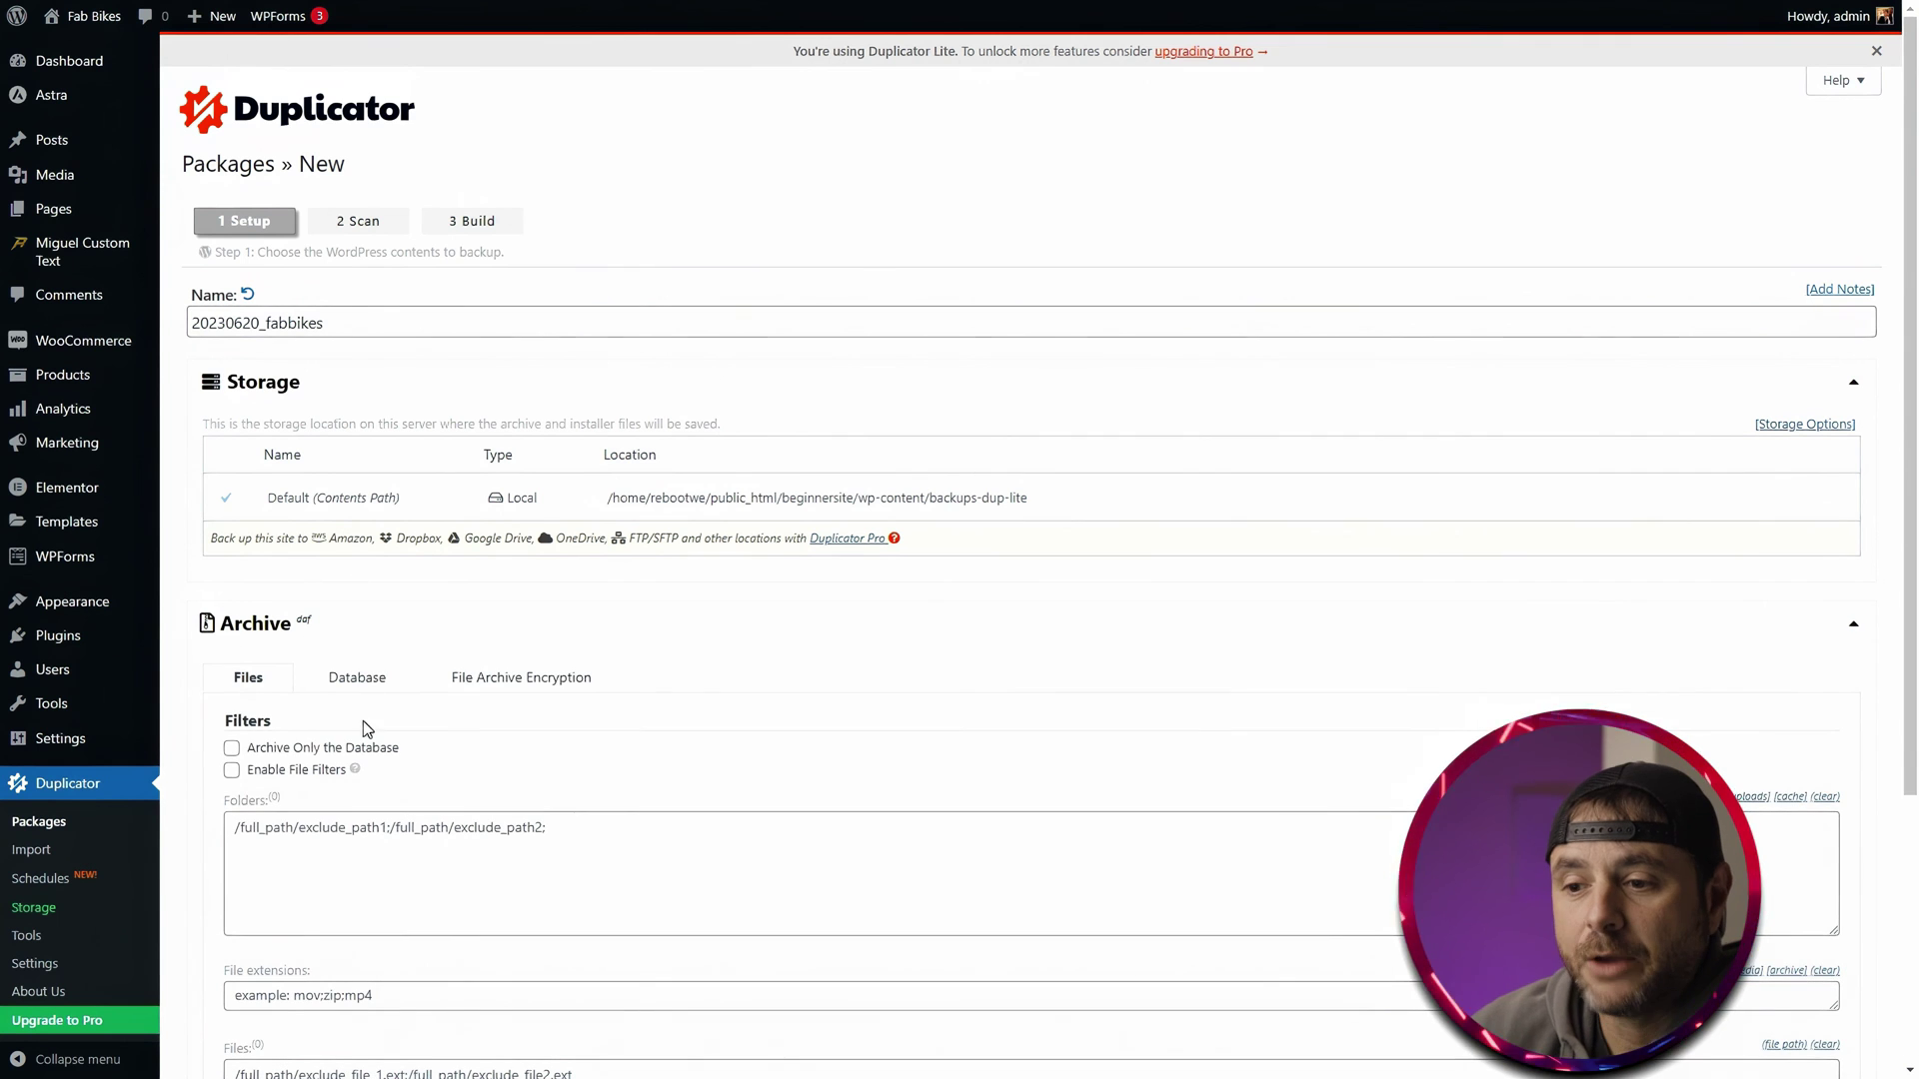
left_click(232, 749)
scroll(1792, 1013, "down", 2)
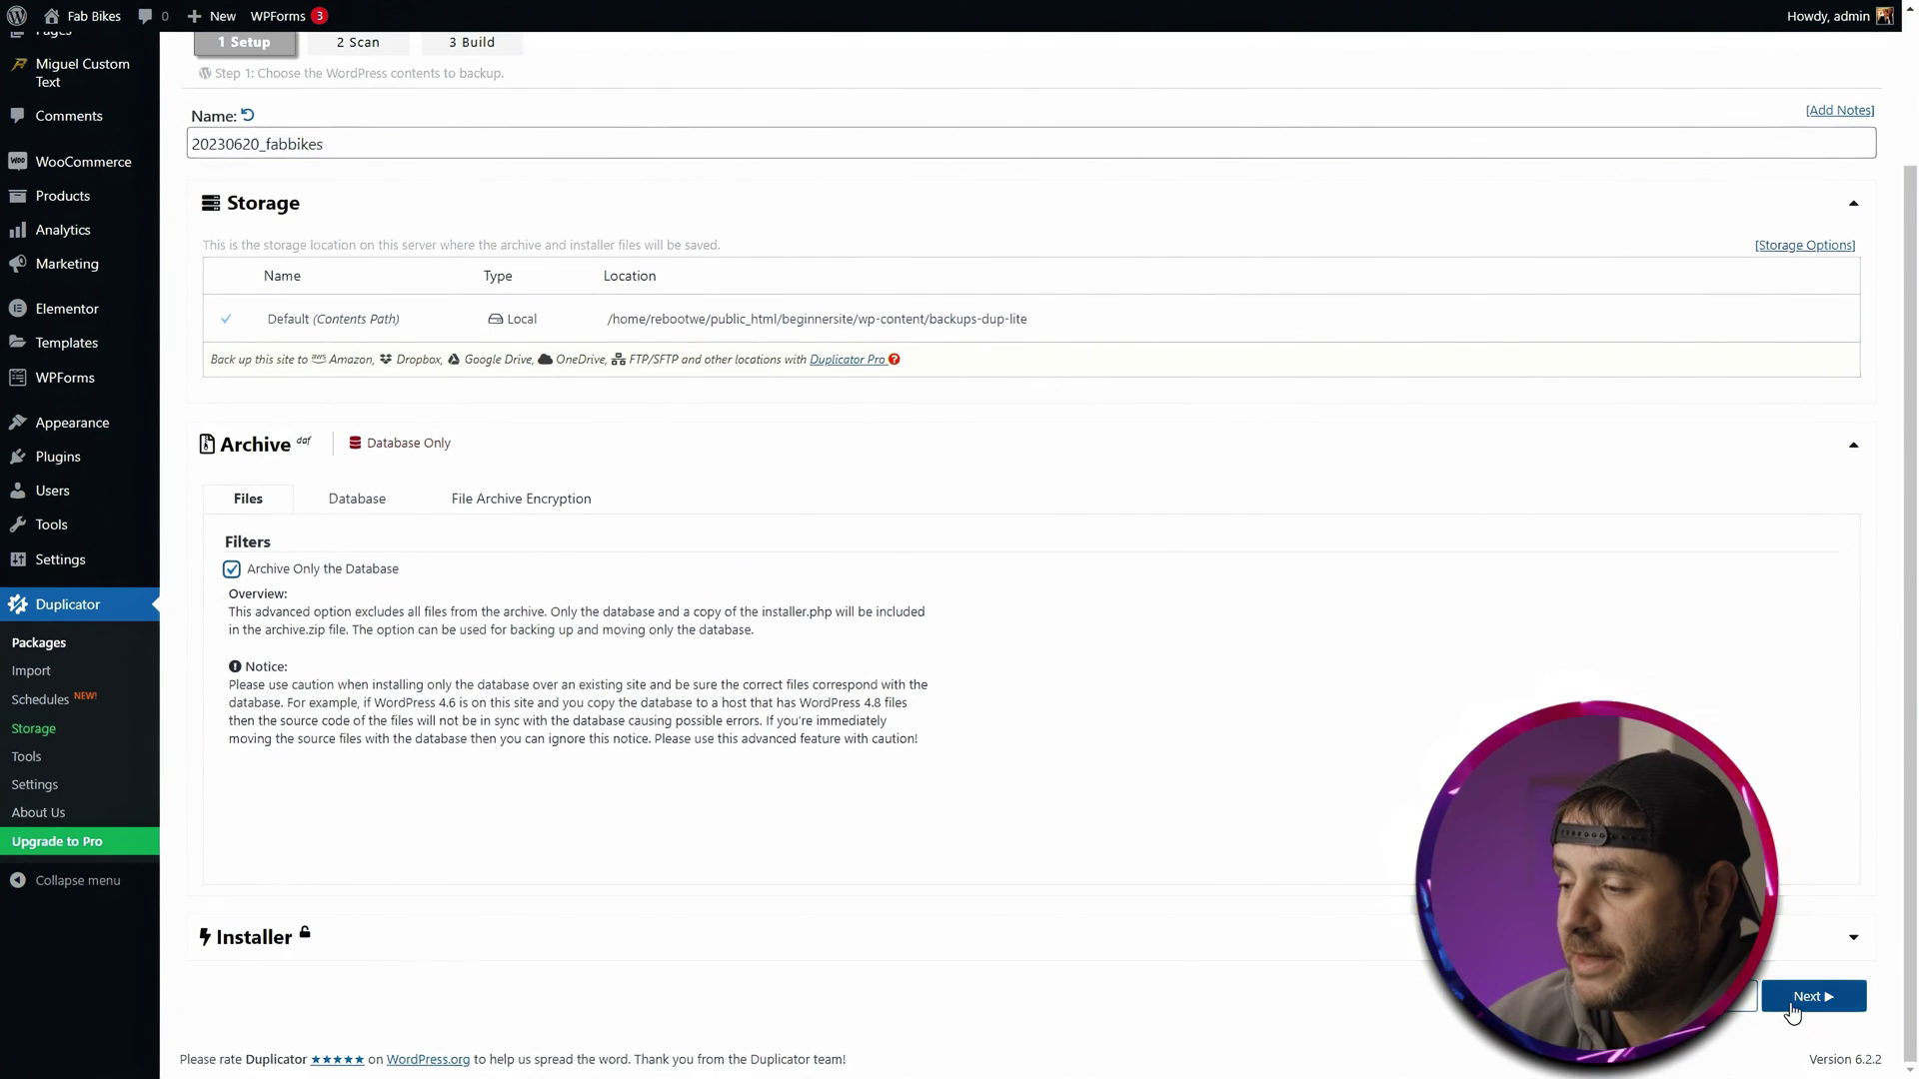
left_click(1791, 1005)
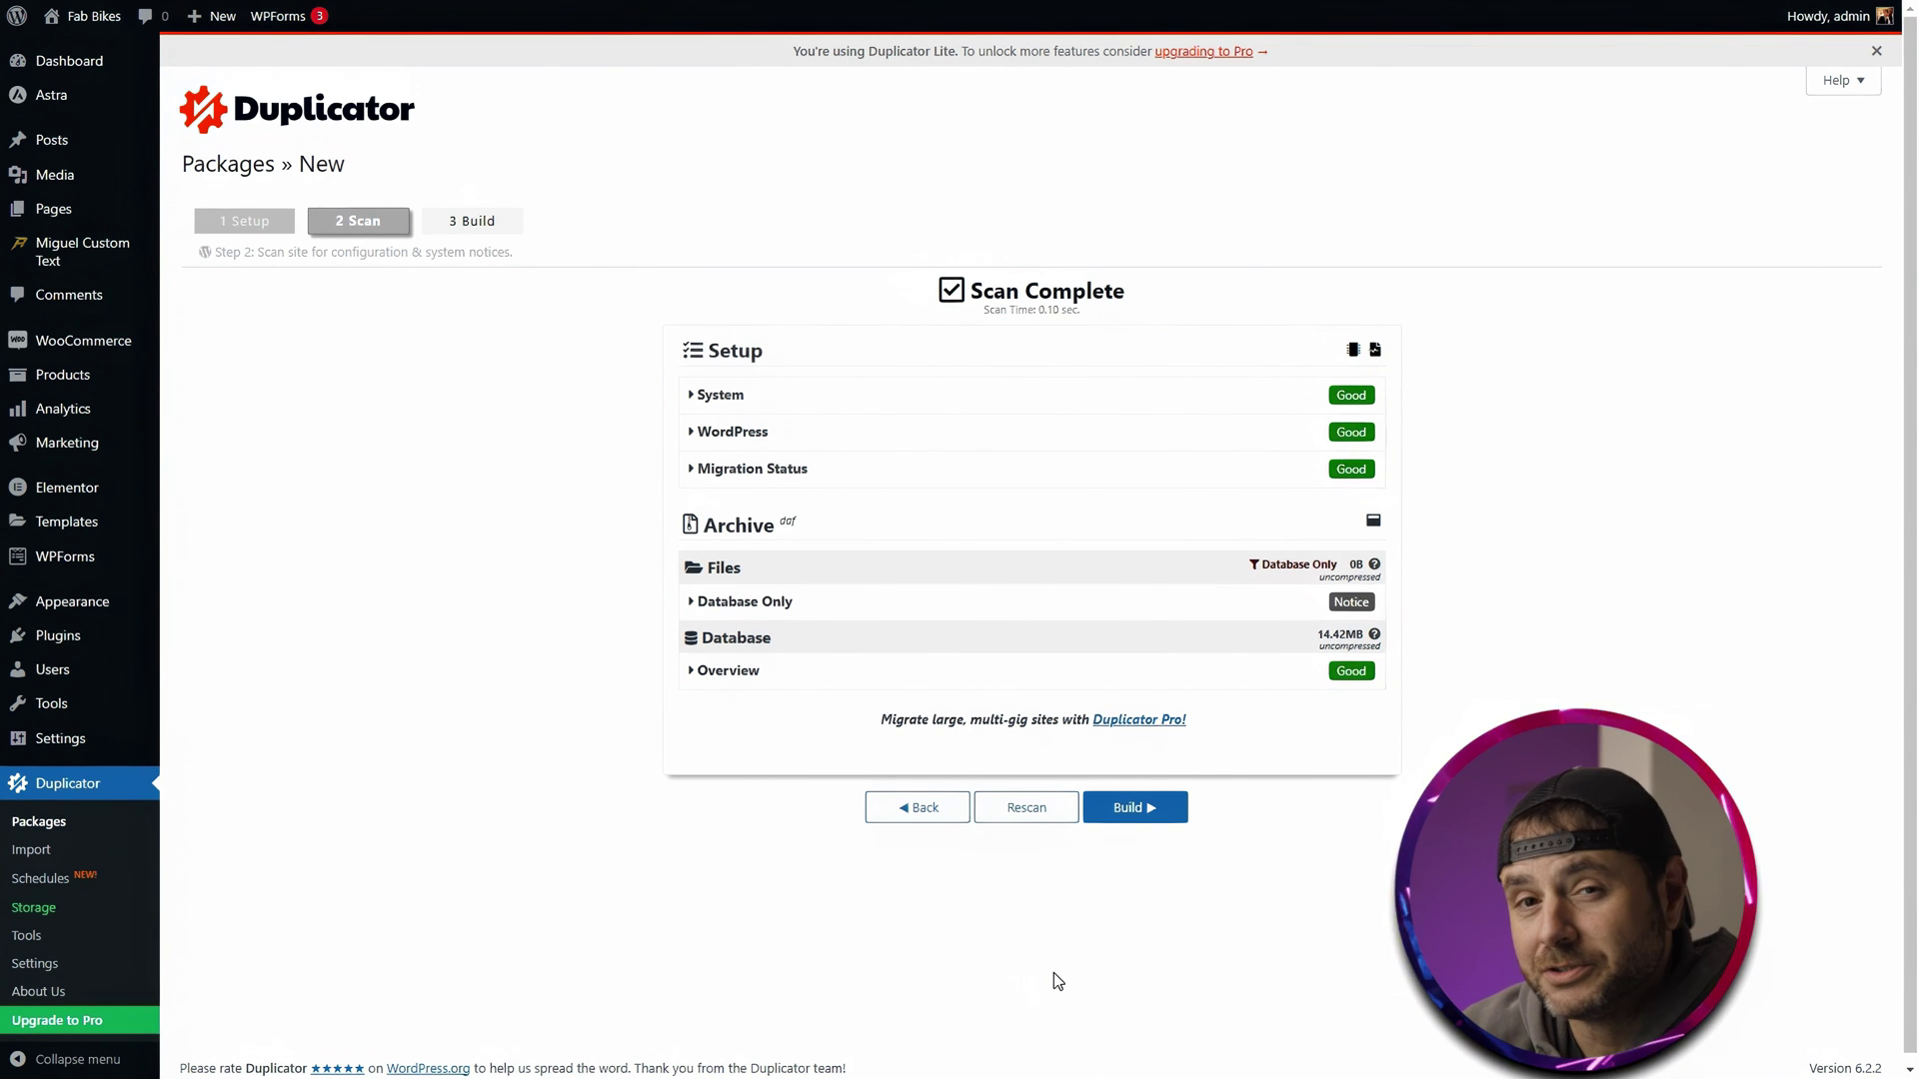
left_click(1151, 809)
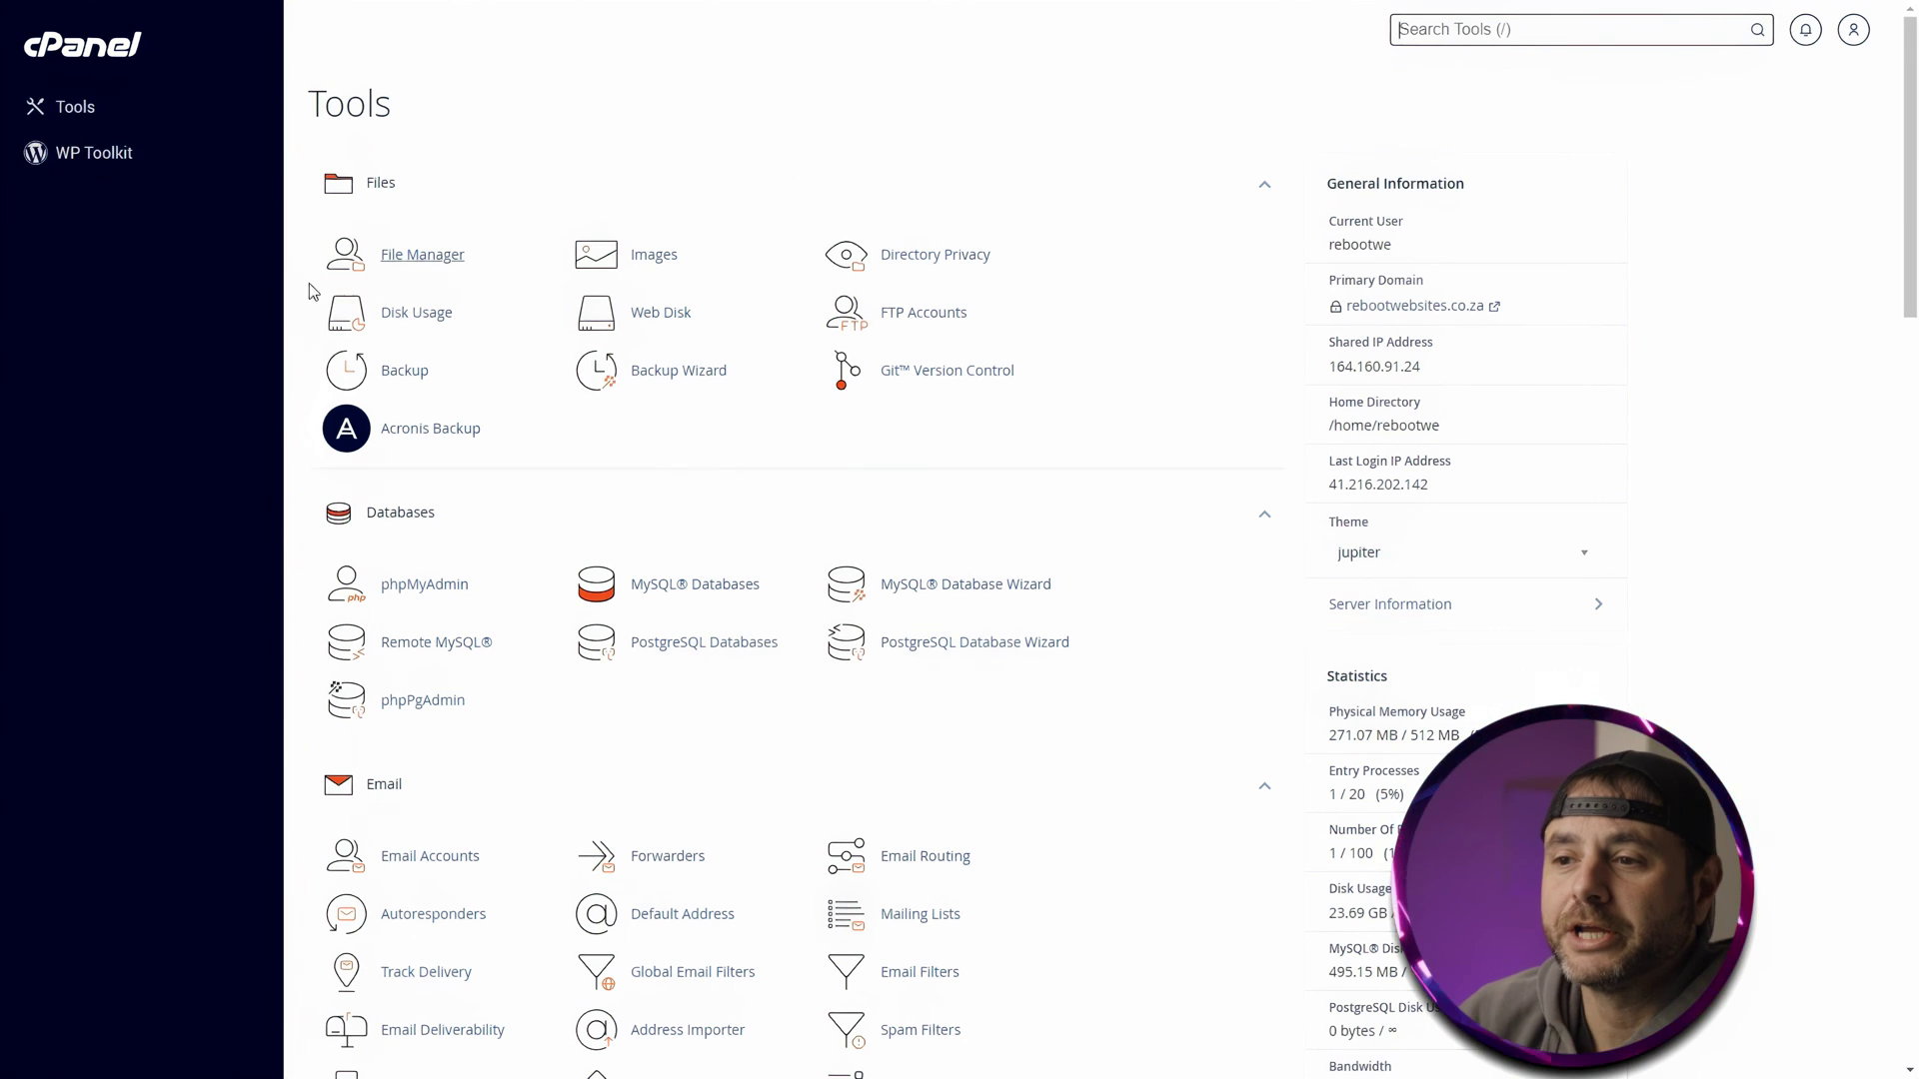
Switch to cPanel's File Manager and compress everything in public_html/beginnersite into a zip archive named website_move.zip
left_click(413, 260)
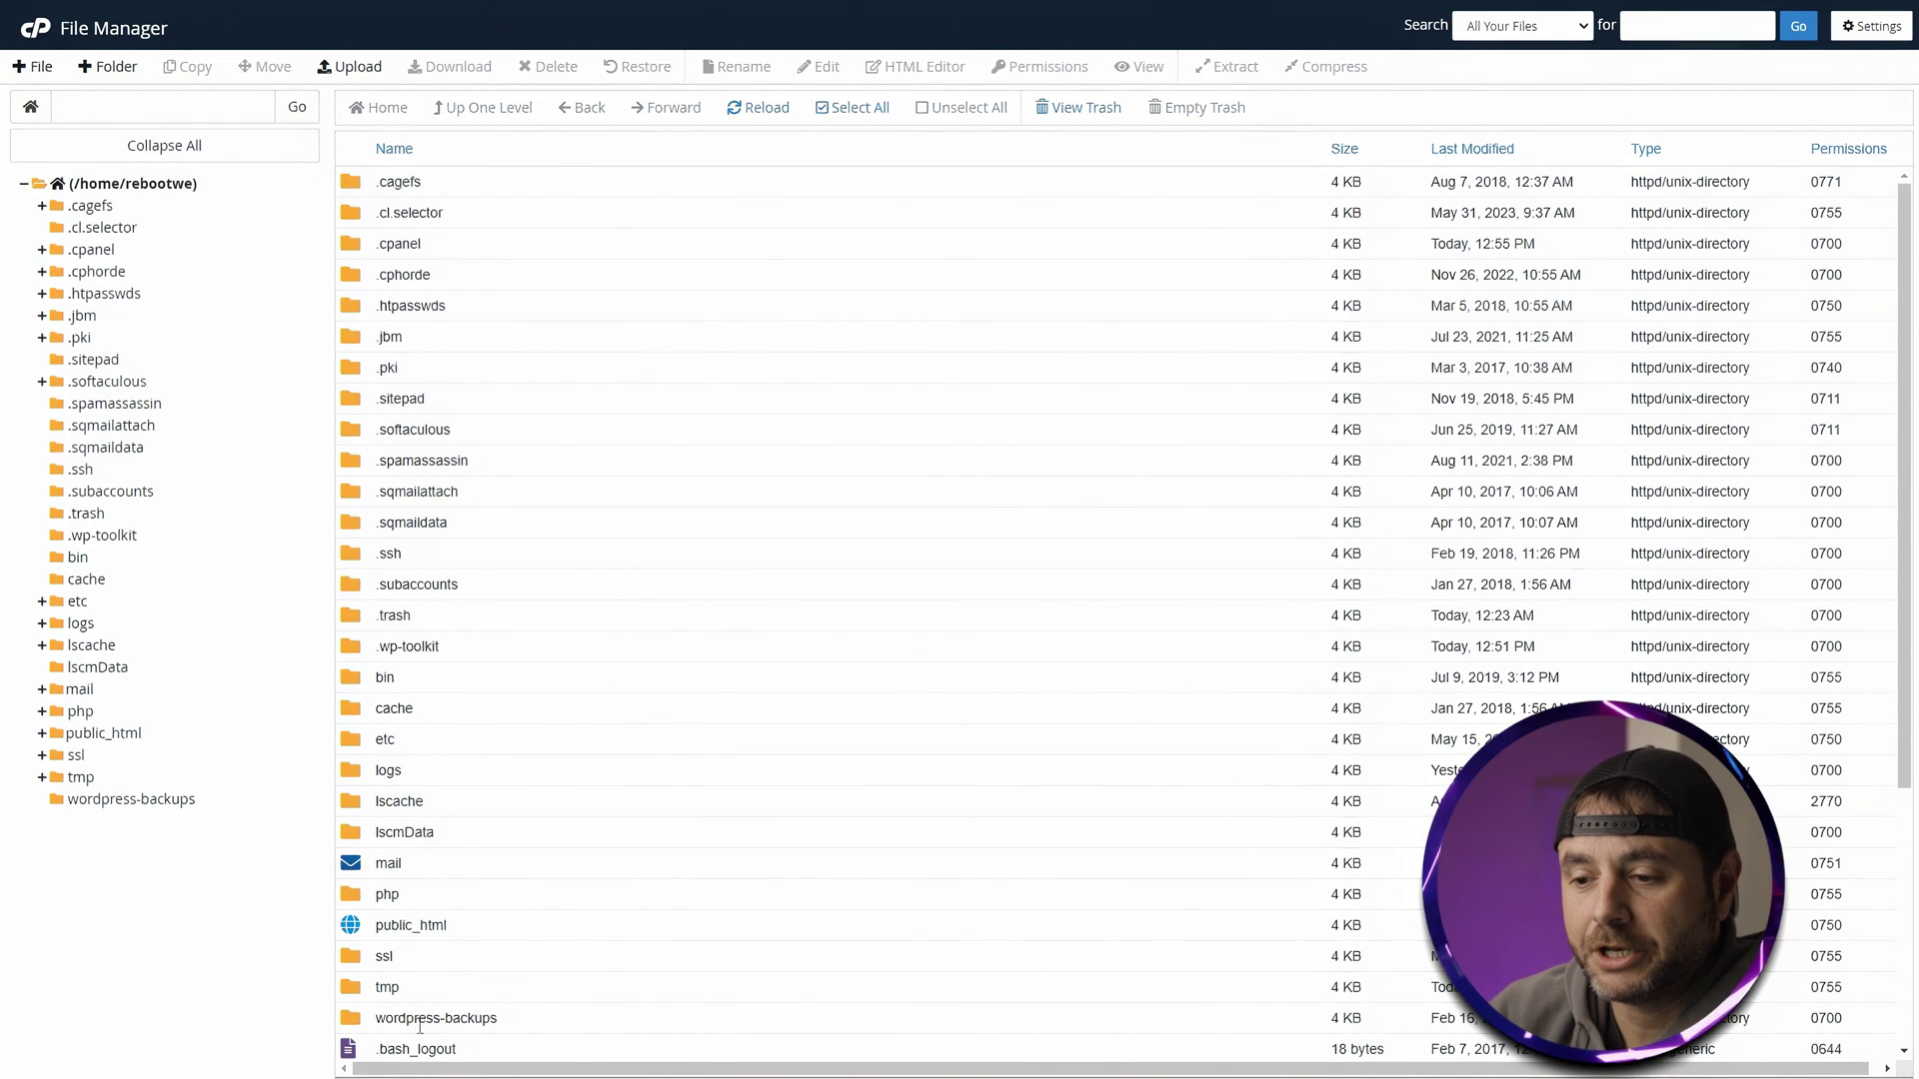
double_click(360, 925)
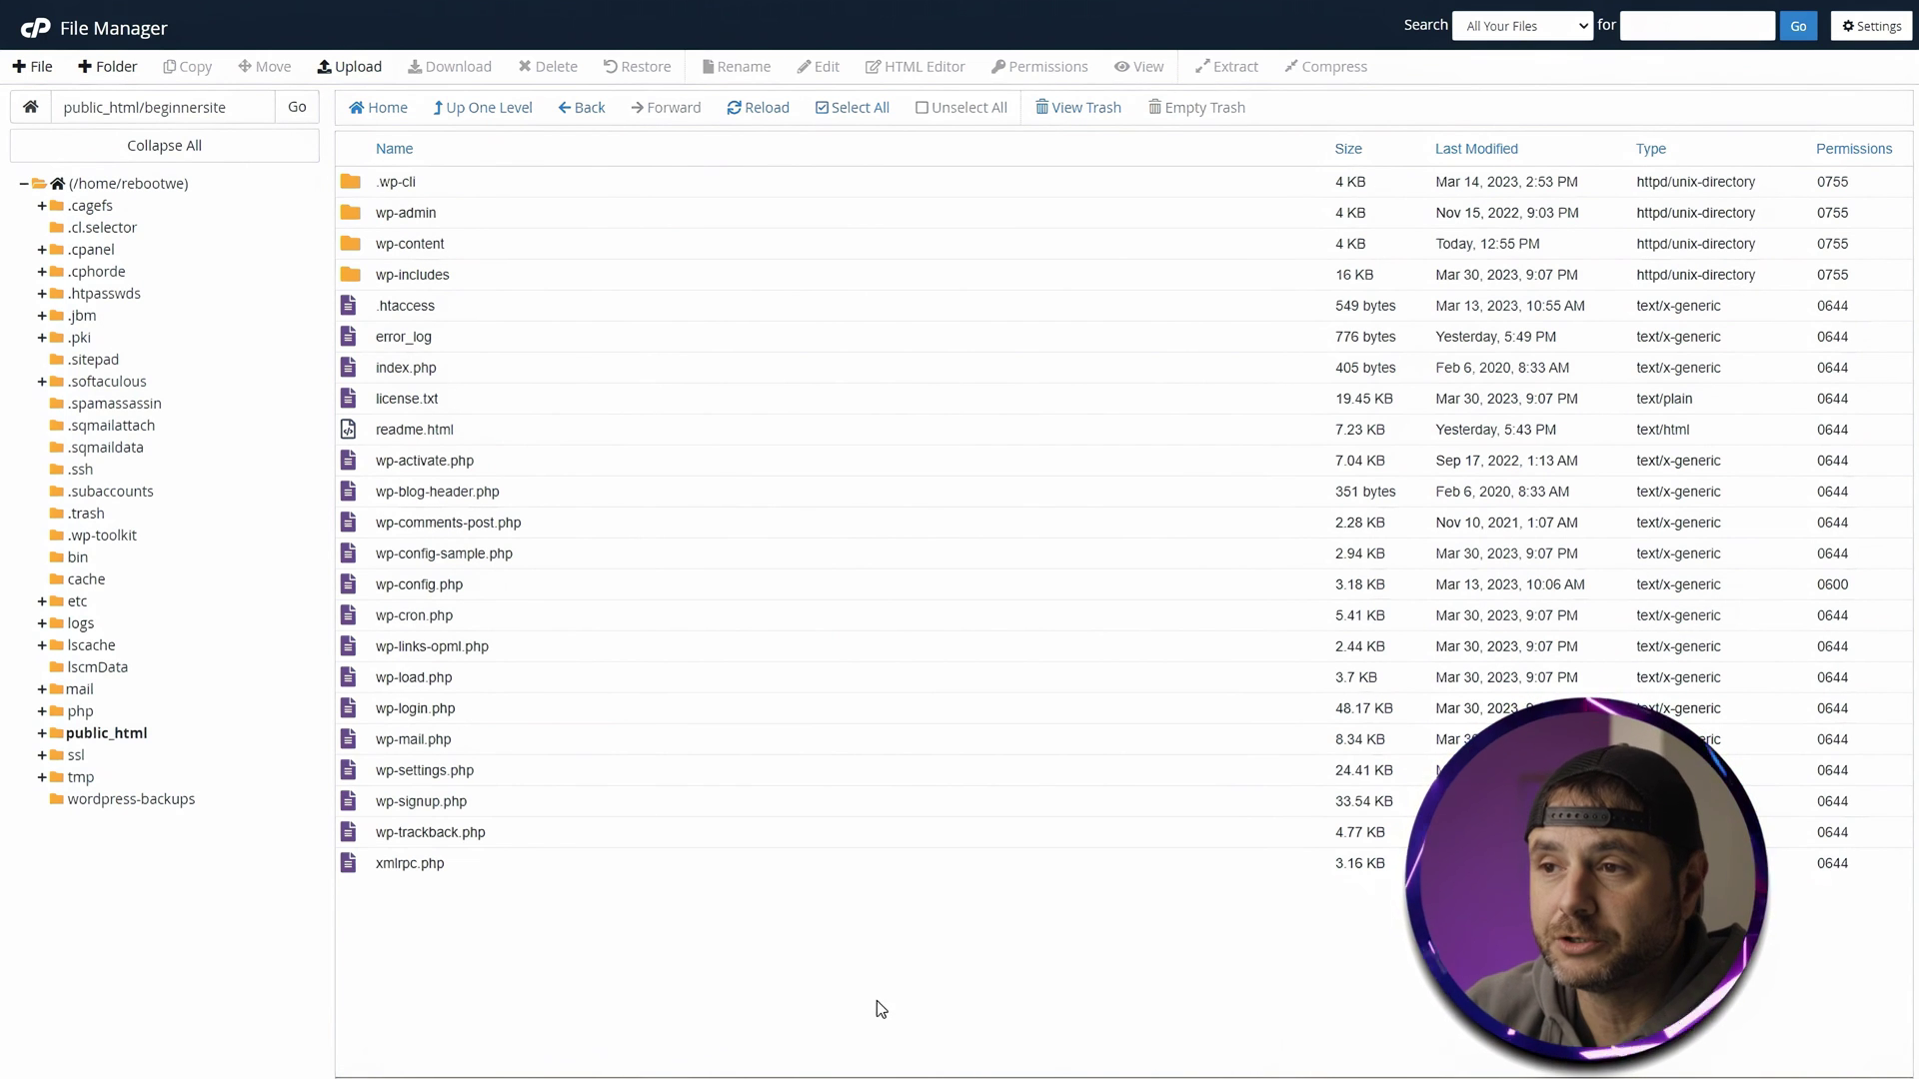
left_click(845, 108)
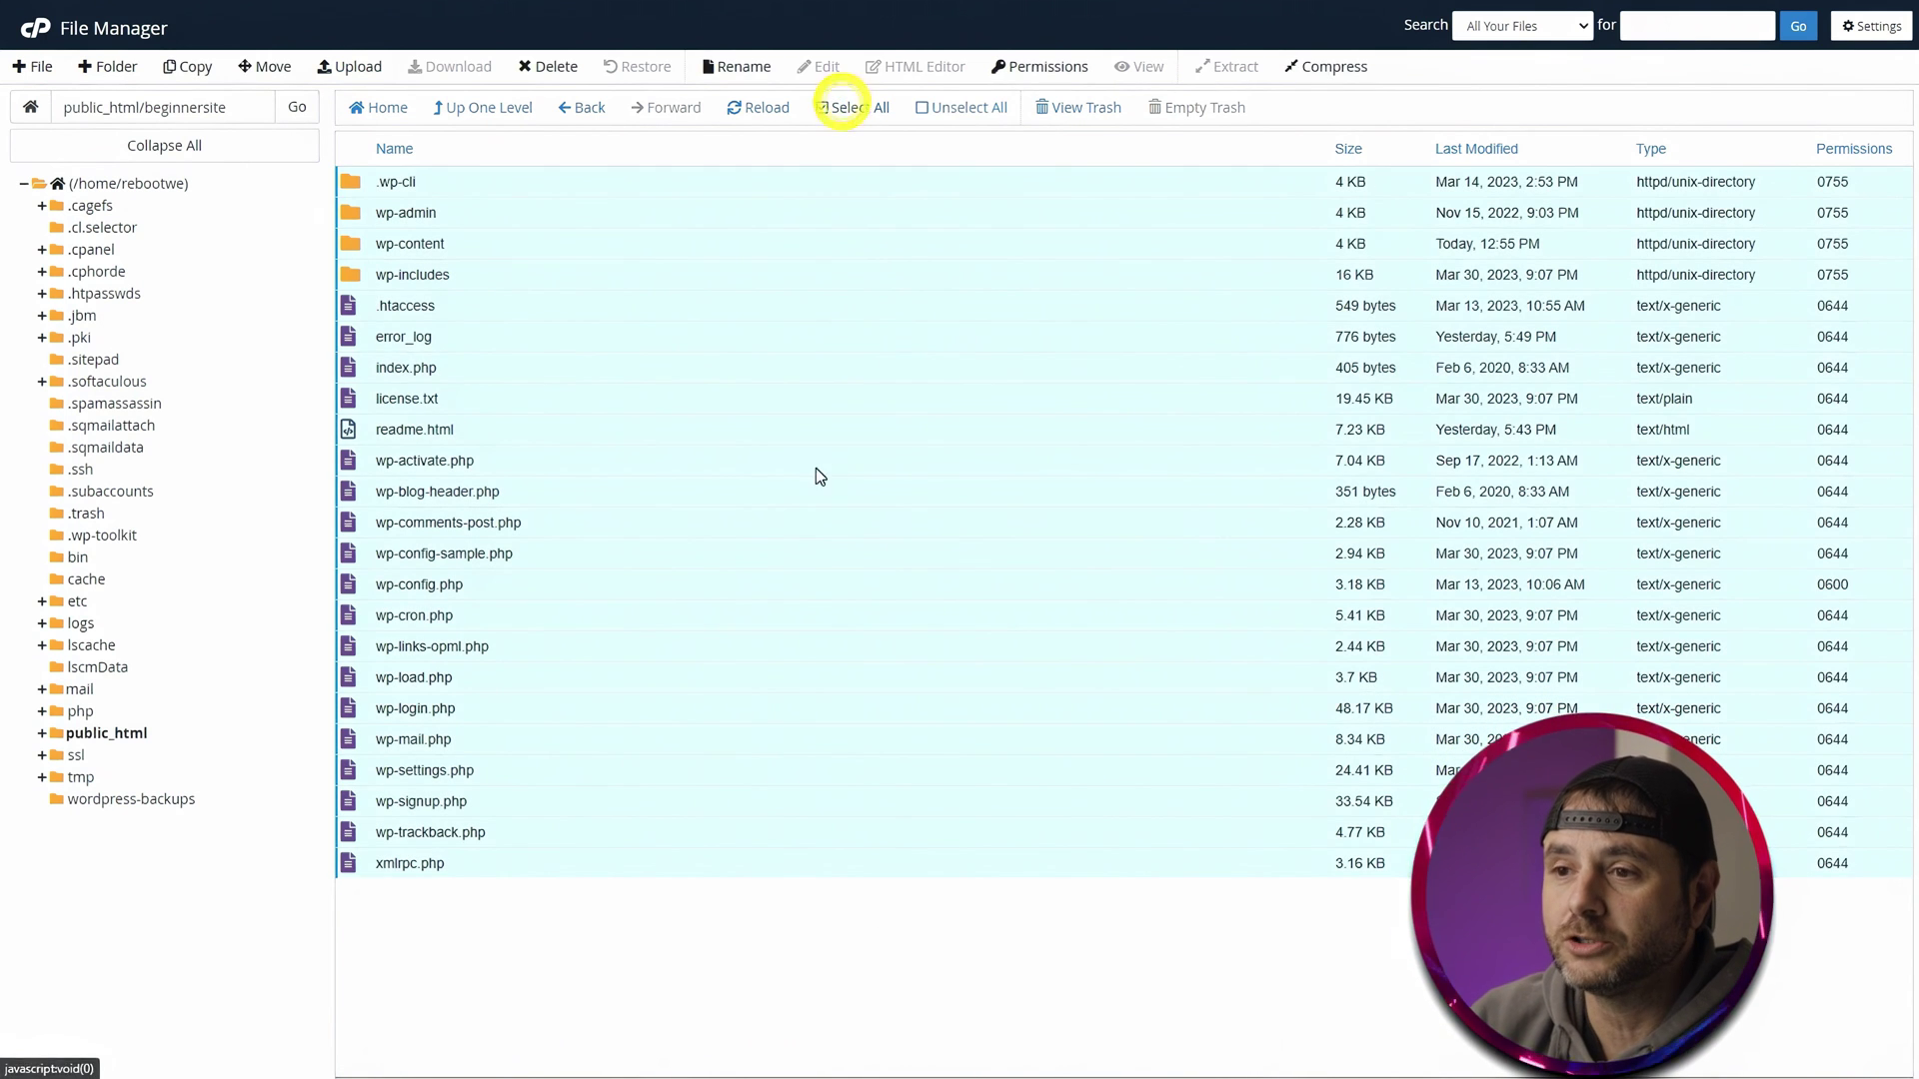
right_click(584, 381)
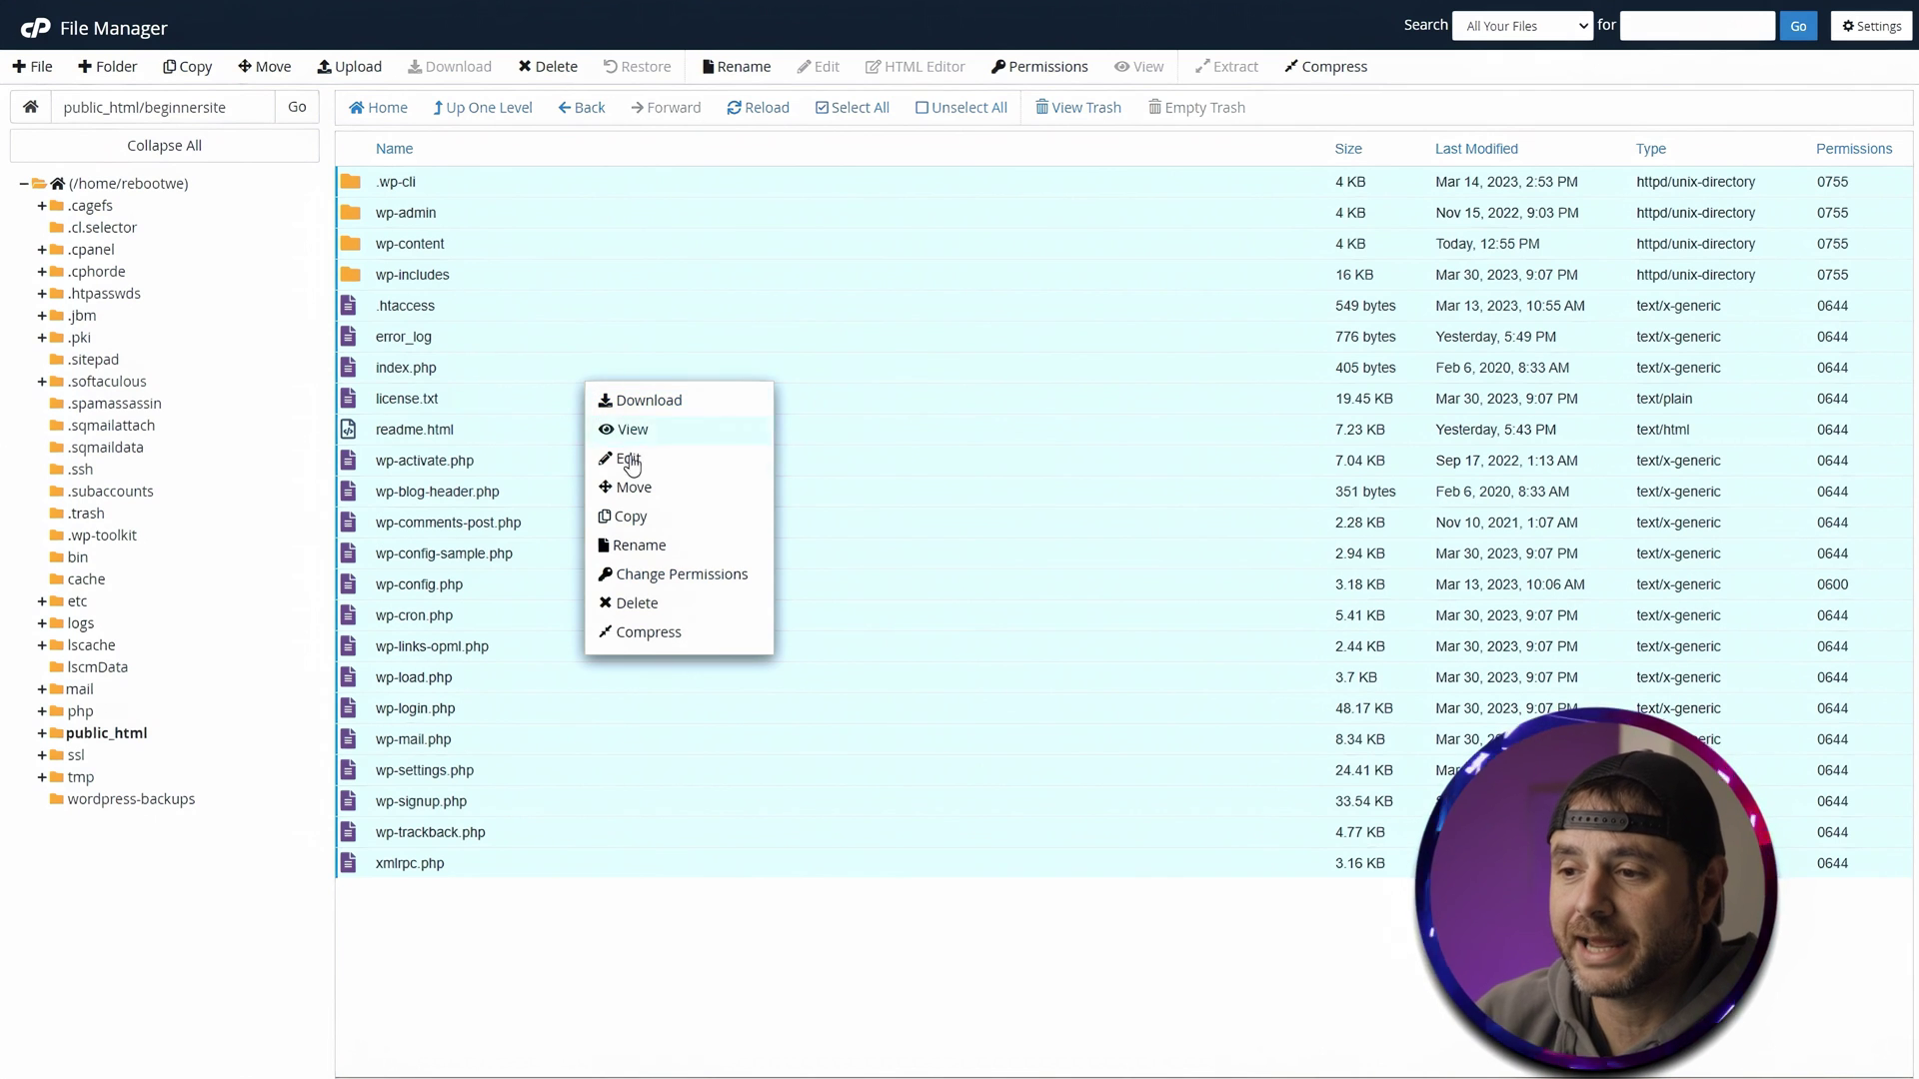
left_click(650, 631)
left_click(745, 447)
scroll(1190, 548, "down", 3)
left_click_drag(989, 628, 948, 630)
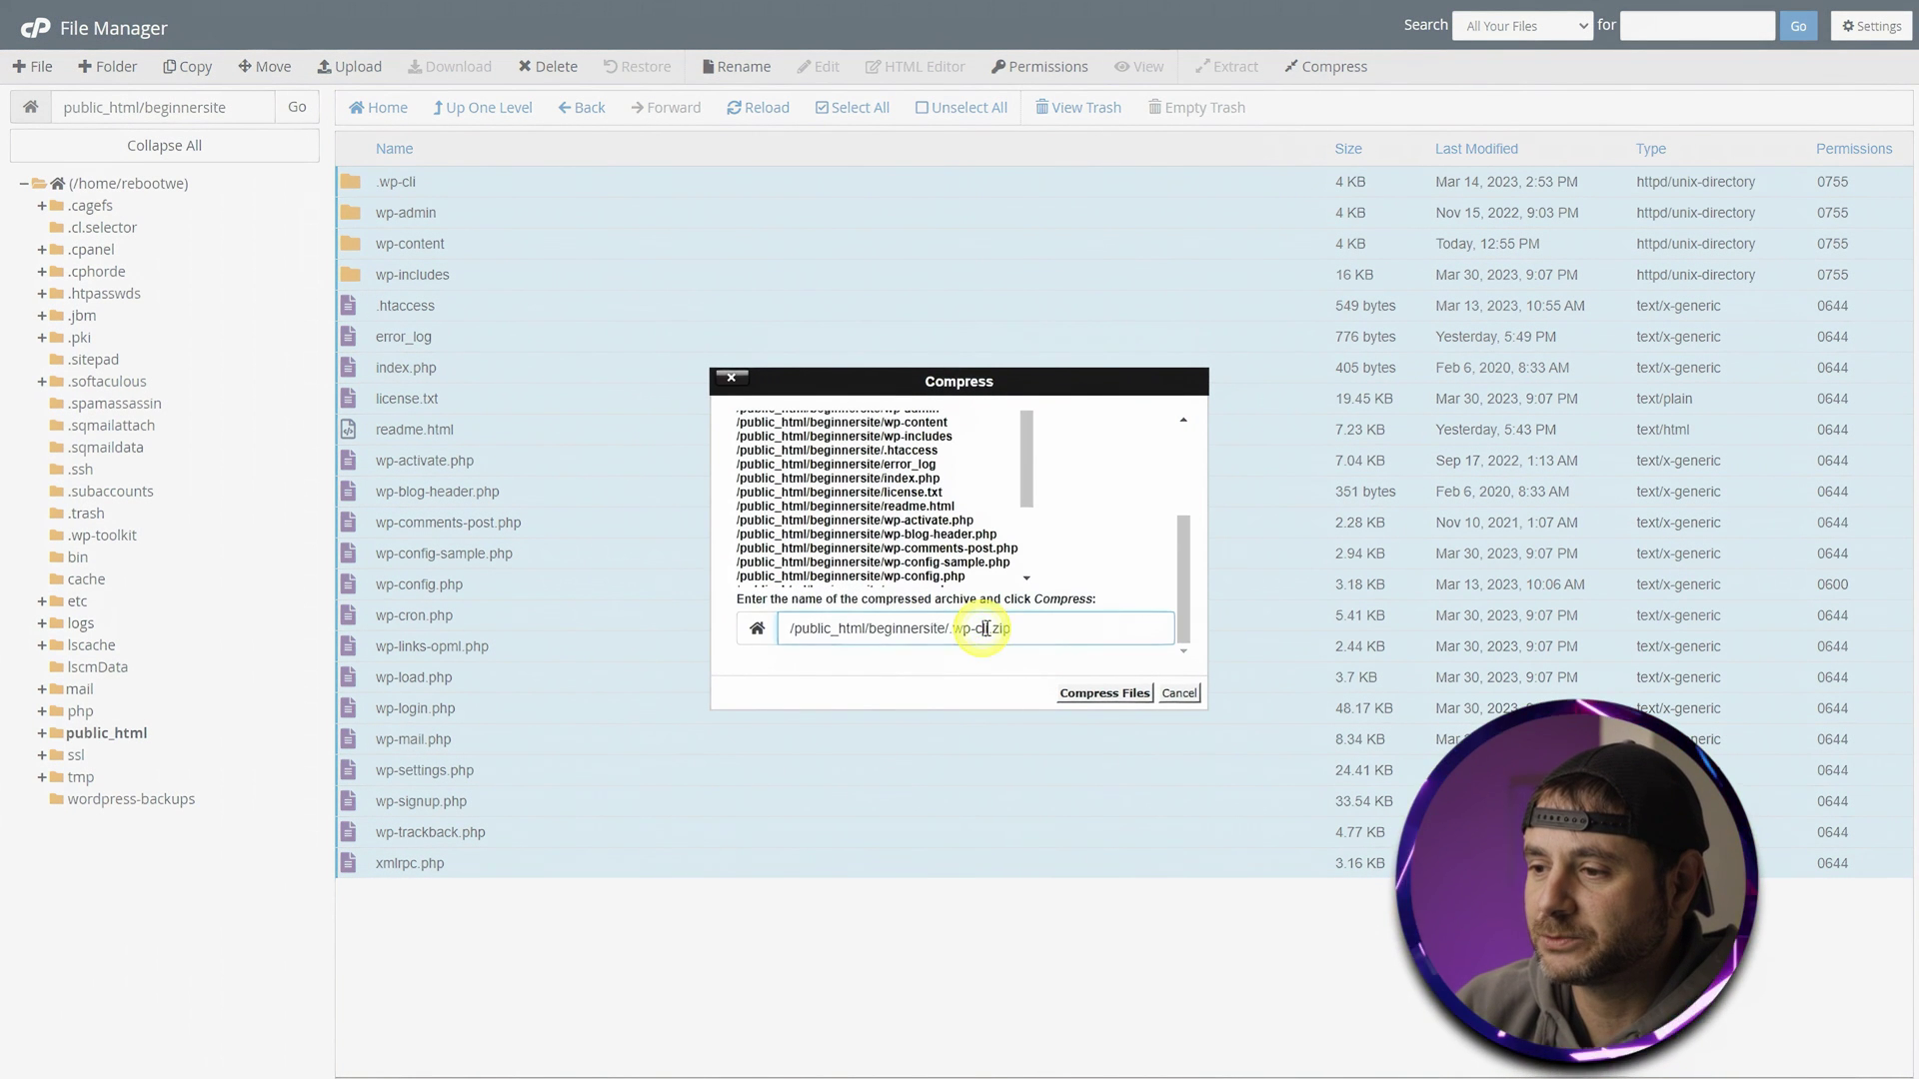
type("website")
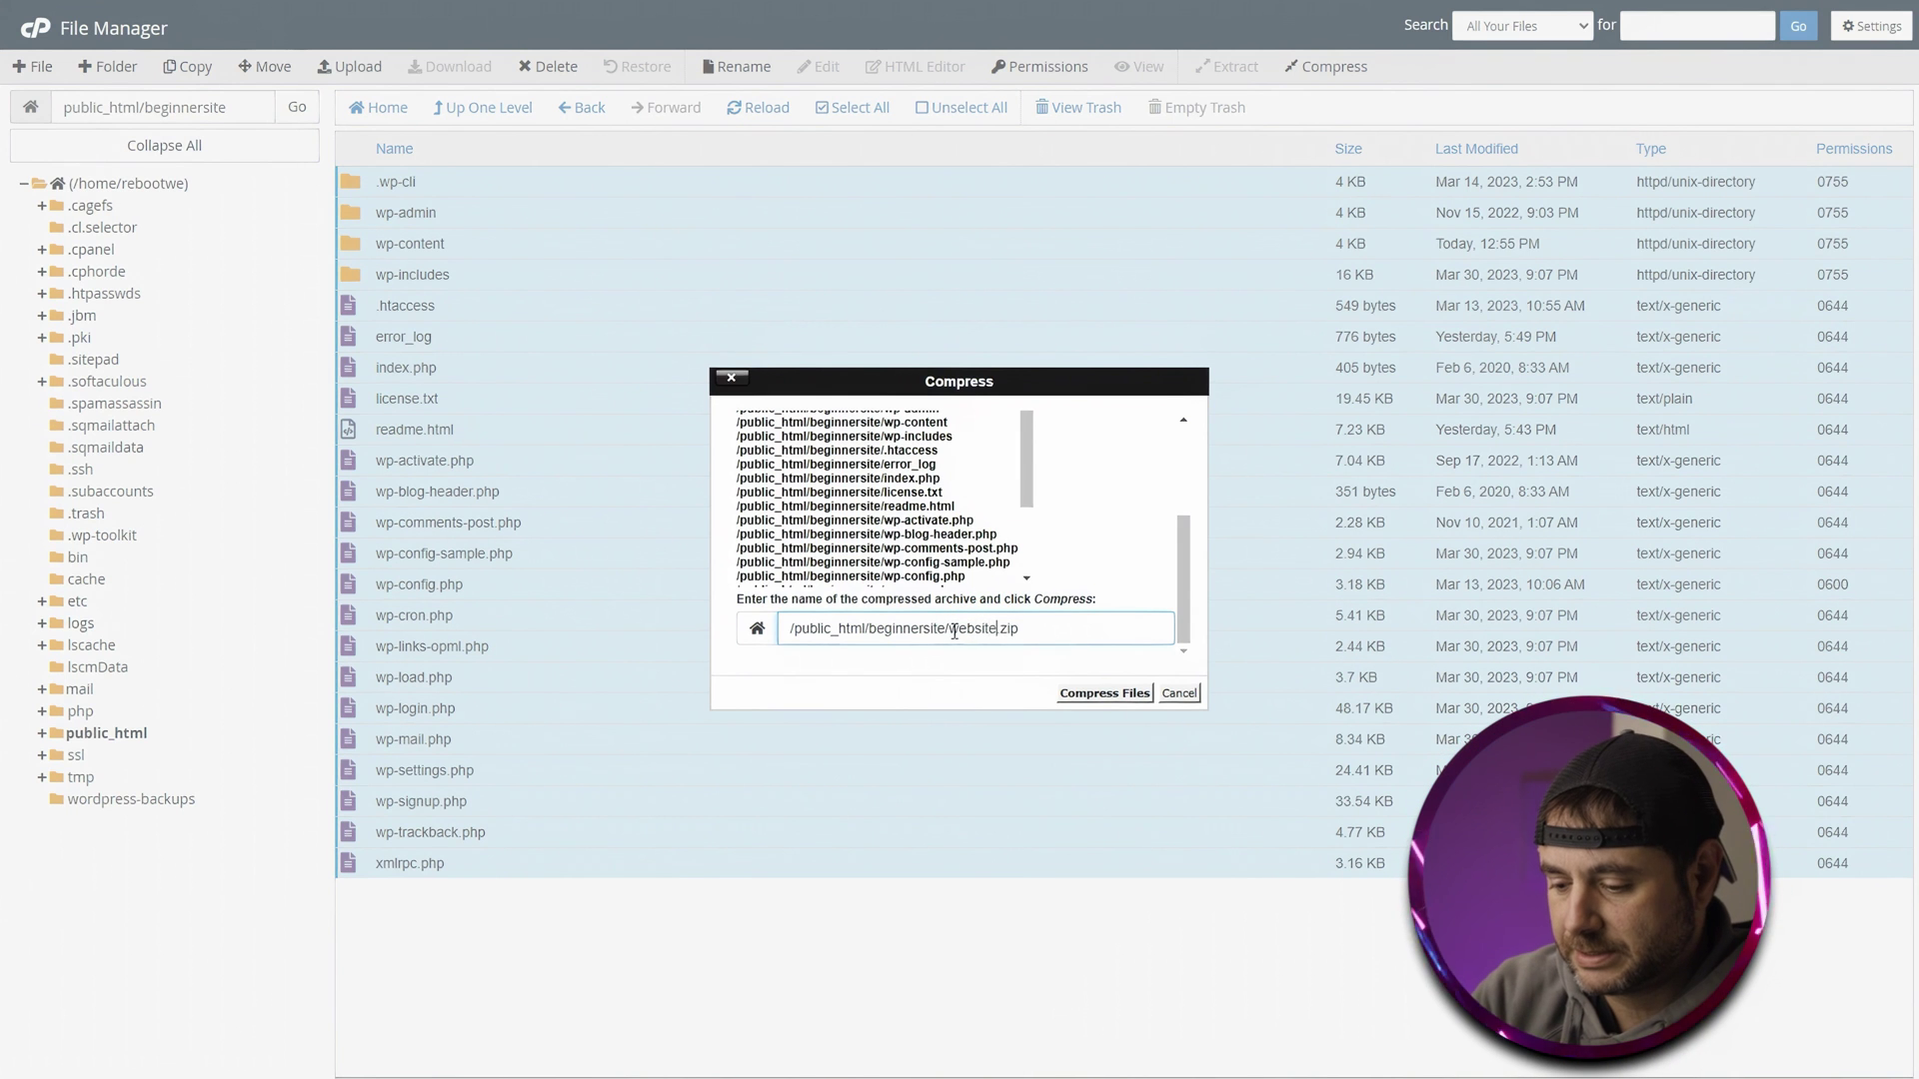
type("_move")
left_click(1138, 694)
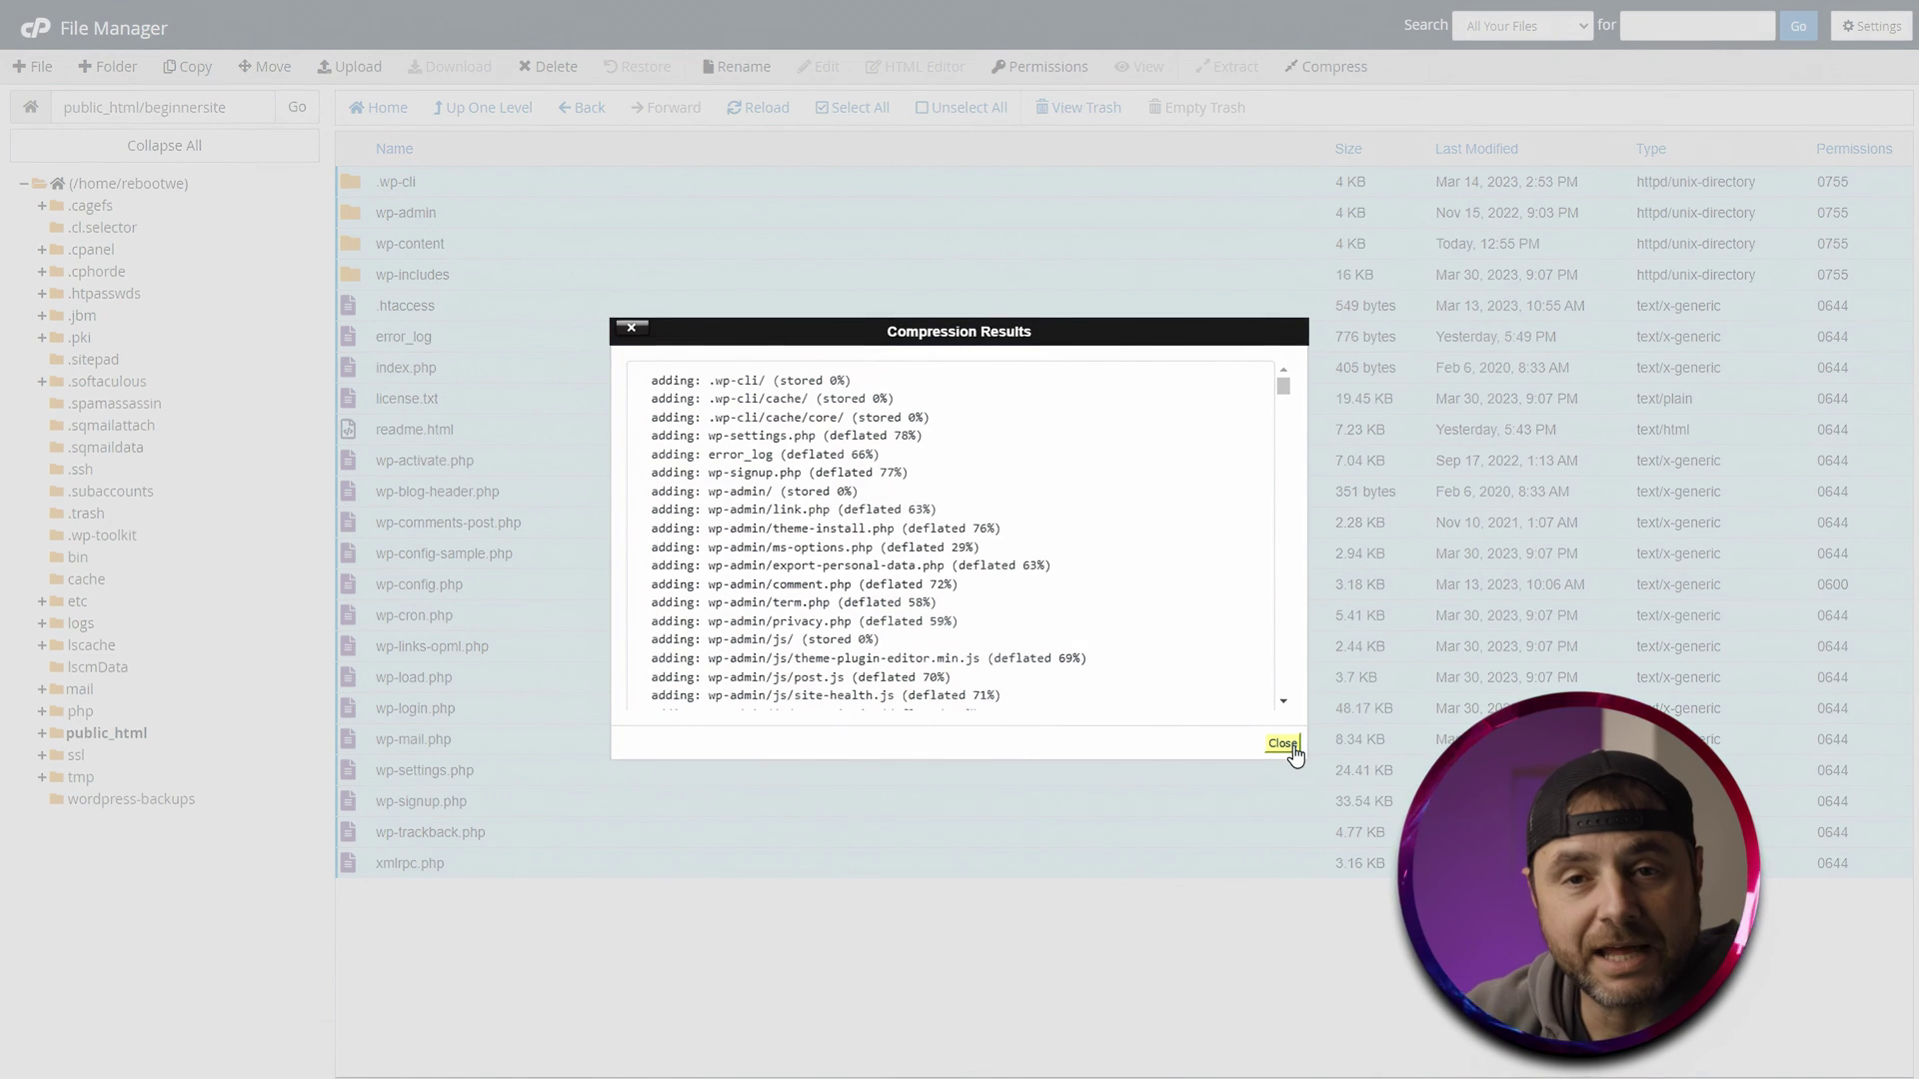
left_click(1284, 744)
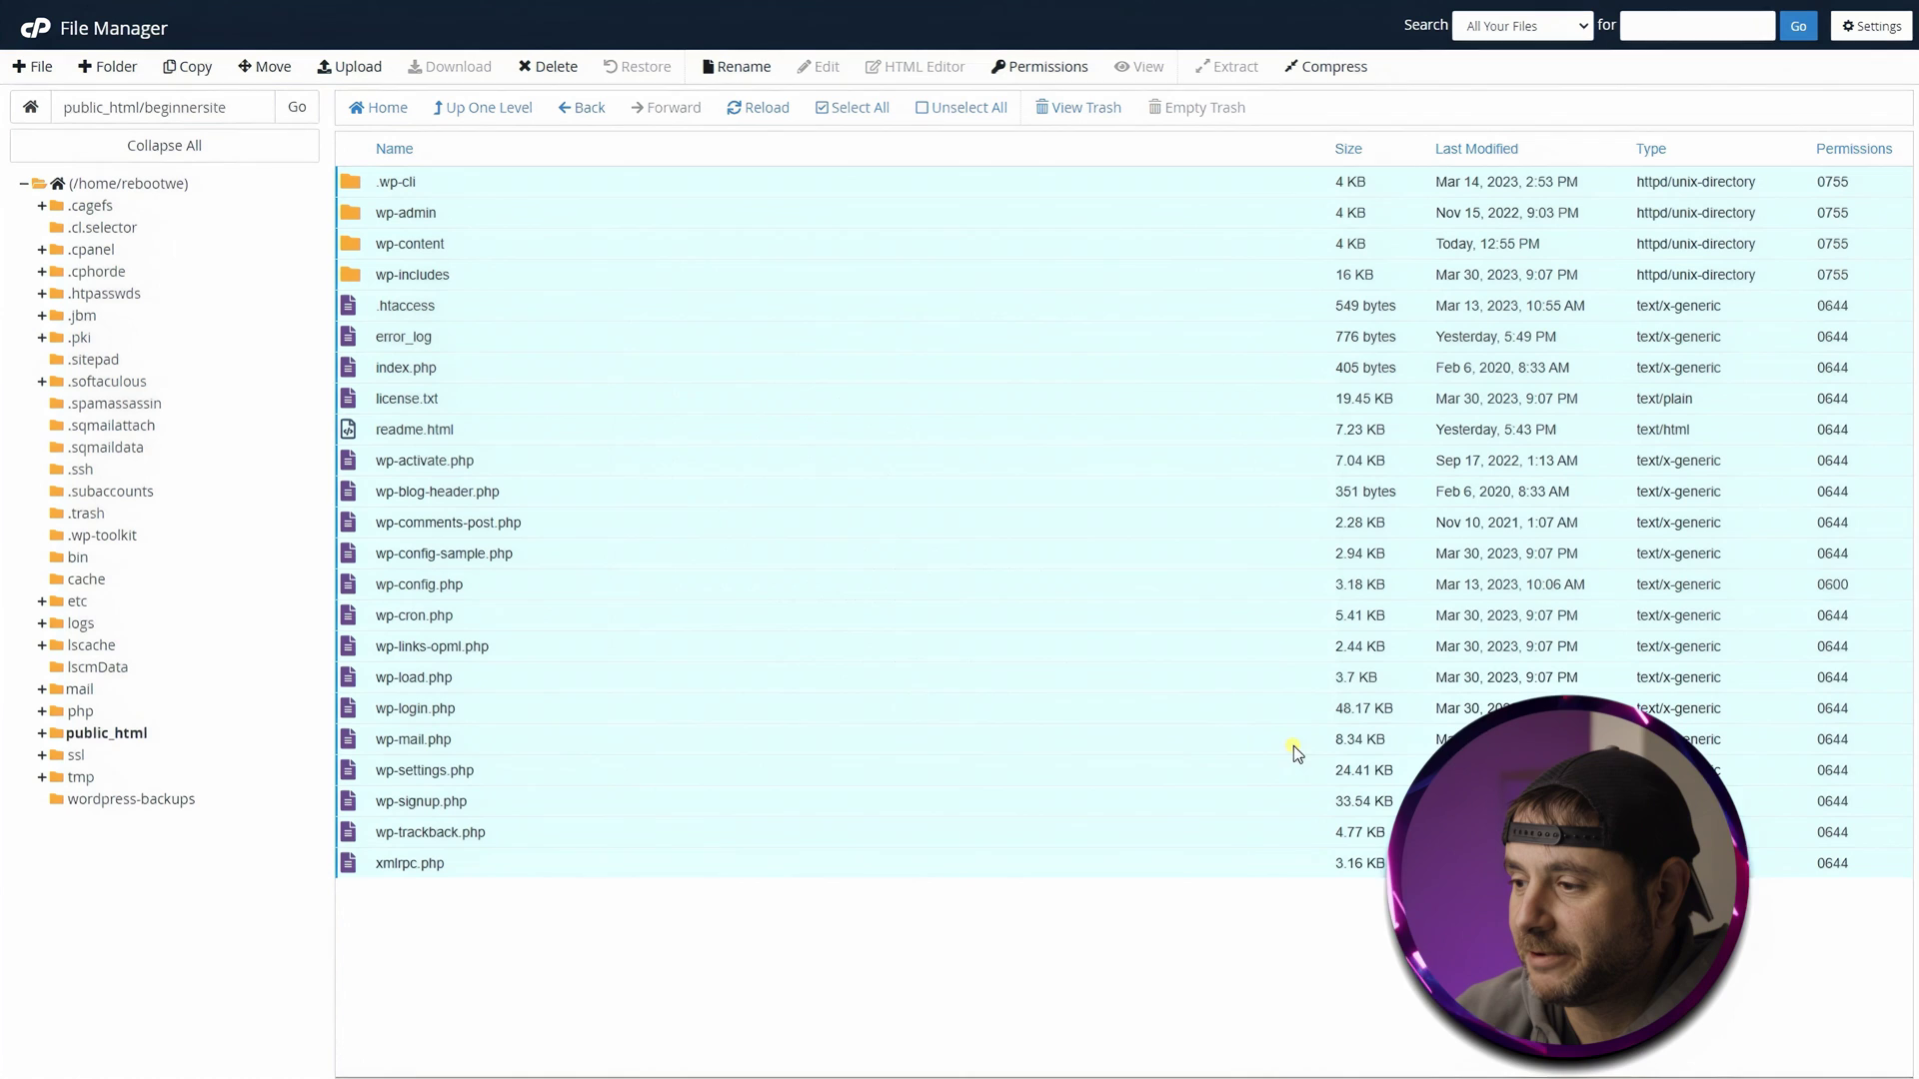
Refresh the beginnersite folder listing and download website_move.zip to the computer
left_click(740, 112)
left_click(495, 461)
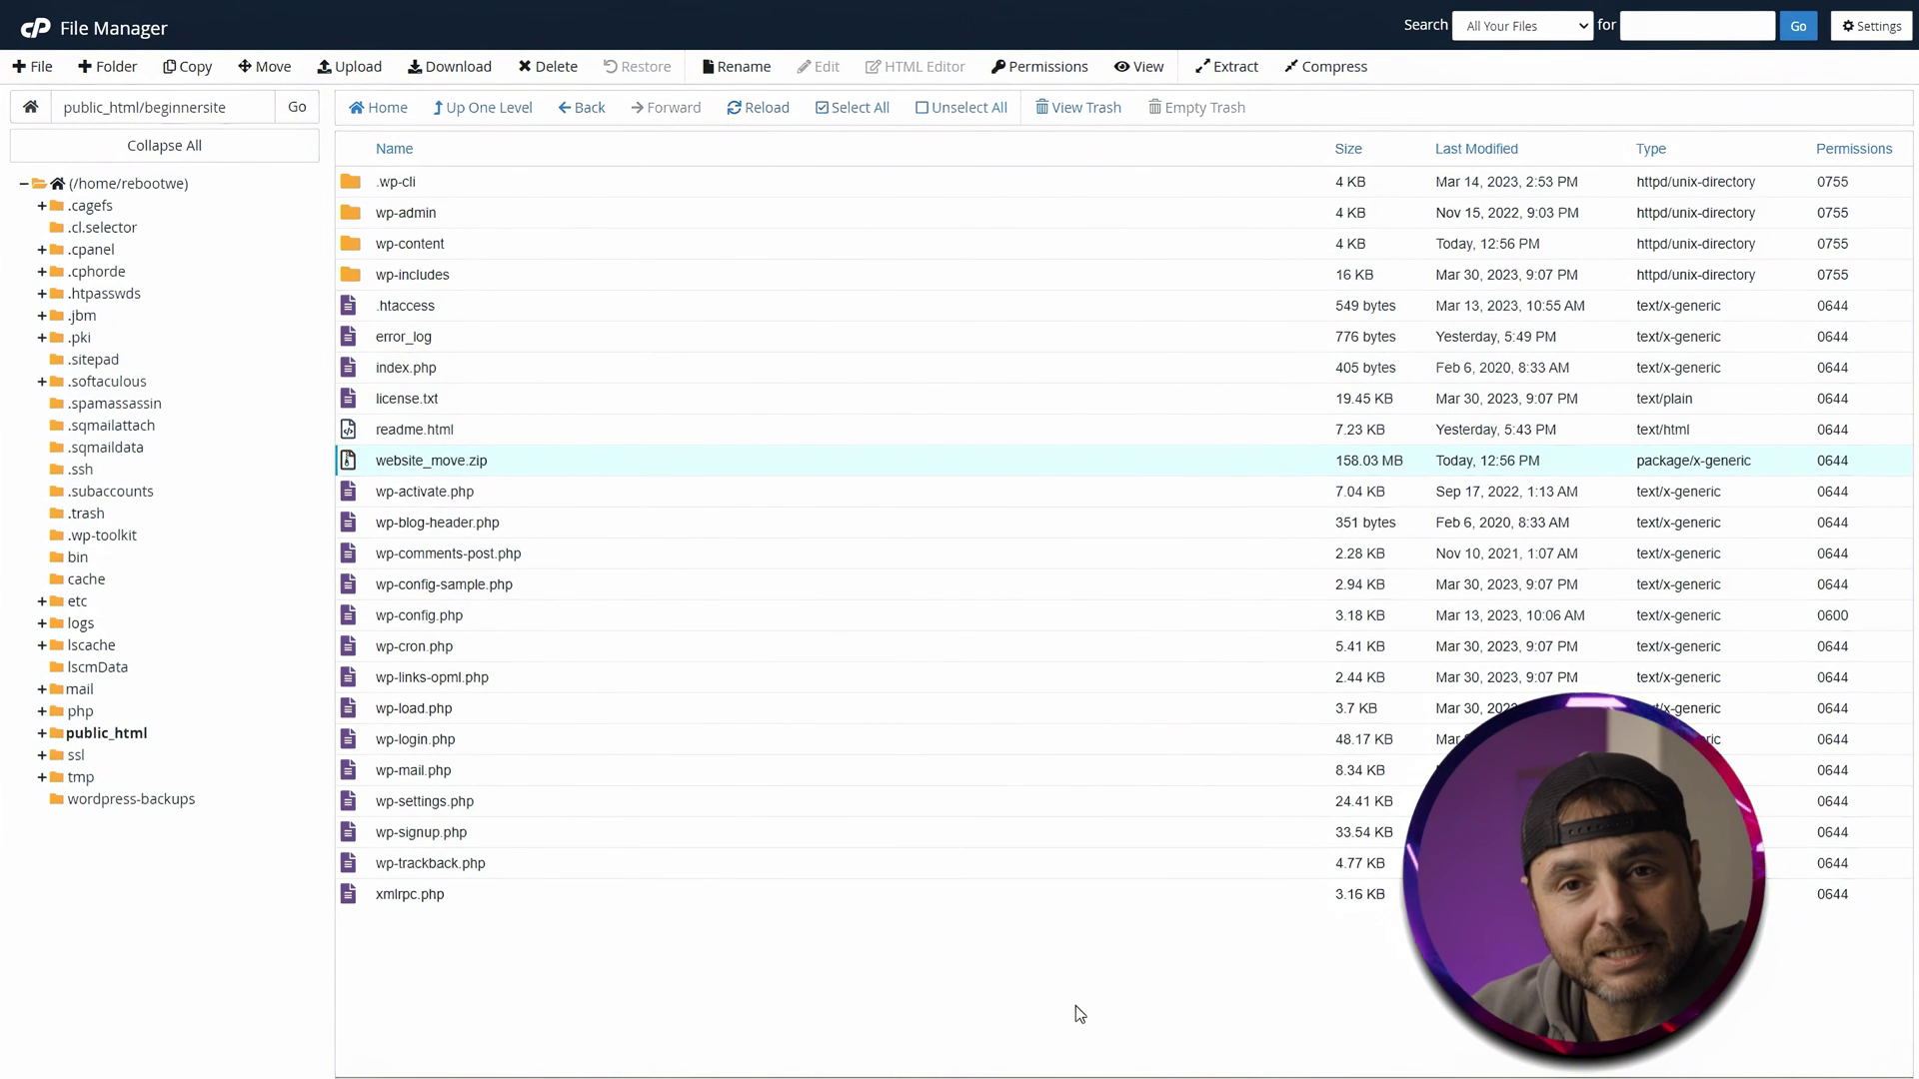
right_click(484, 459)
left_click(520, 477)
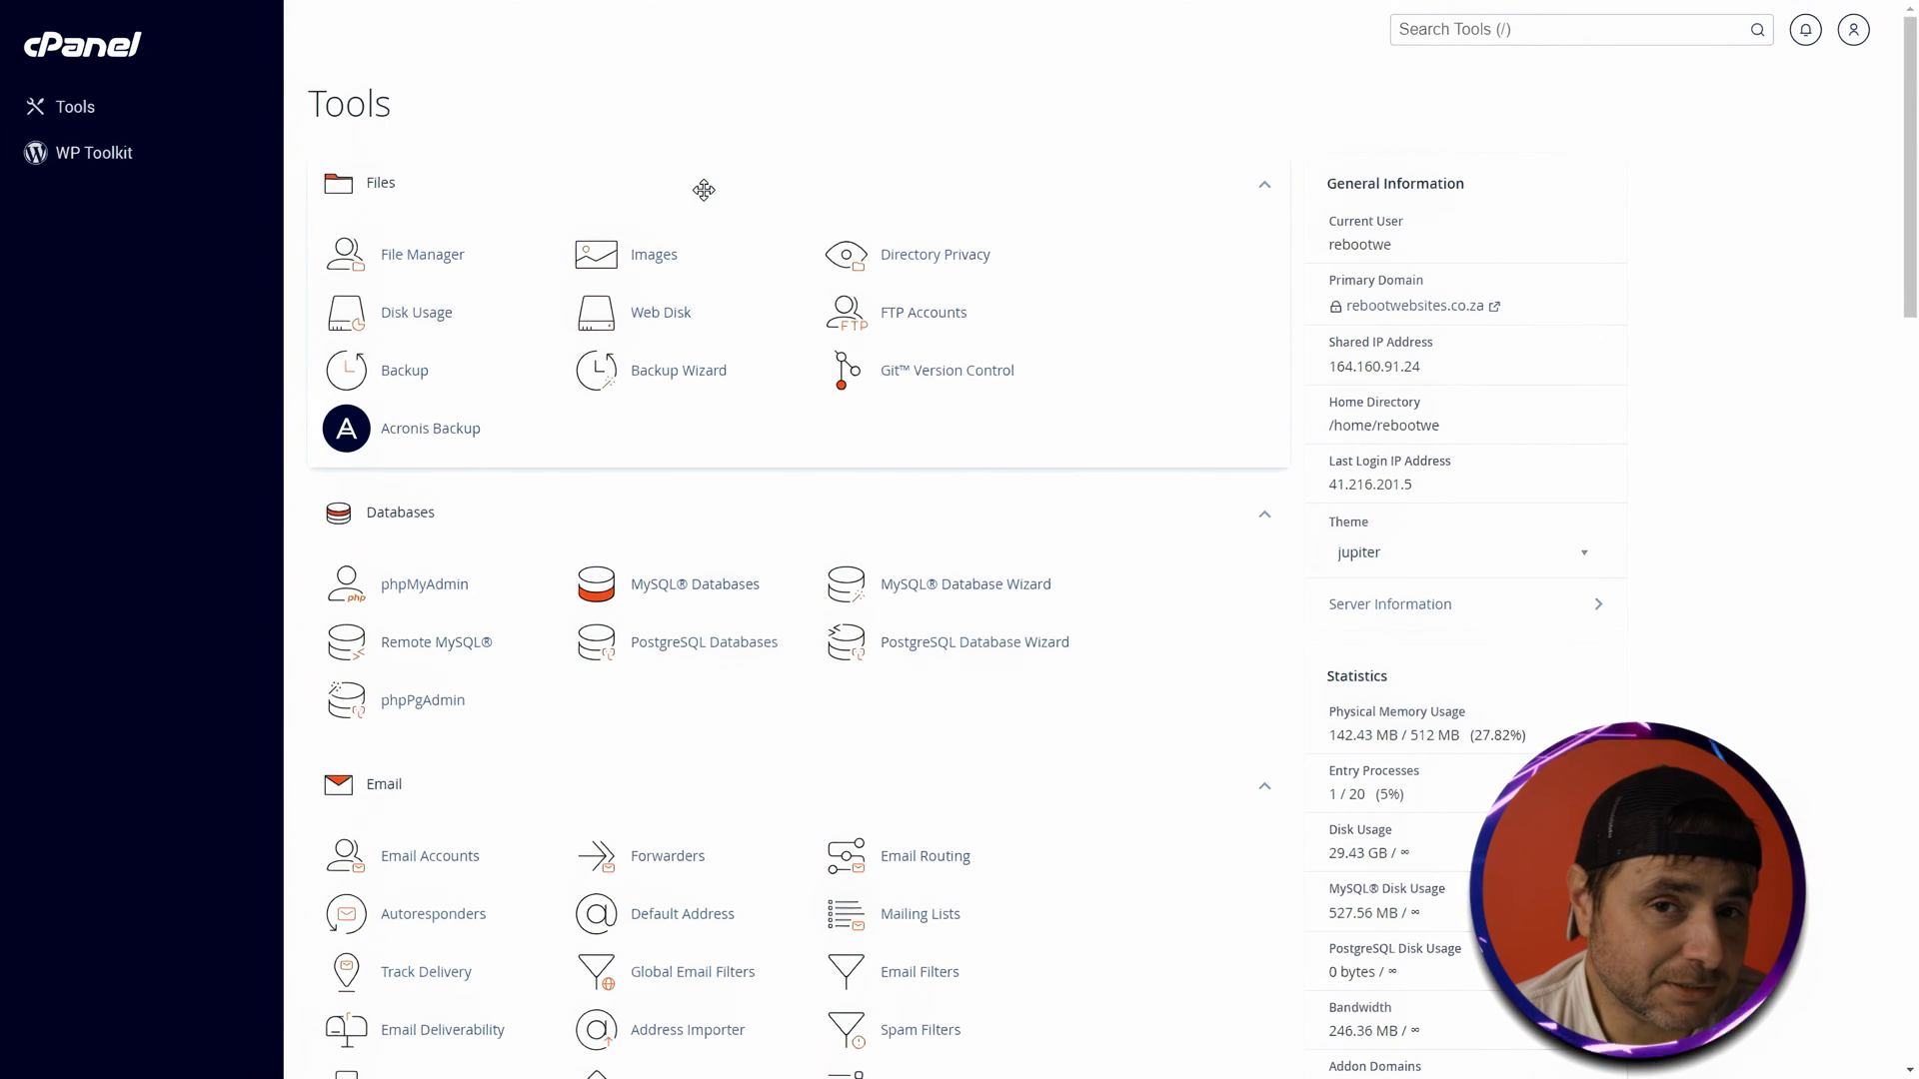
Open the empty public_html/beginnersite folder in the destination cPanel's File Manager and upload website_move.zip into it
left_click(410, 256)
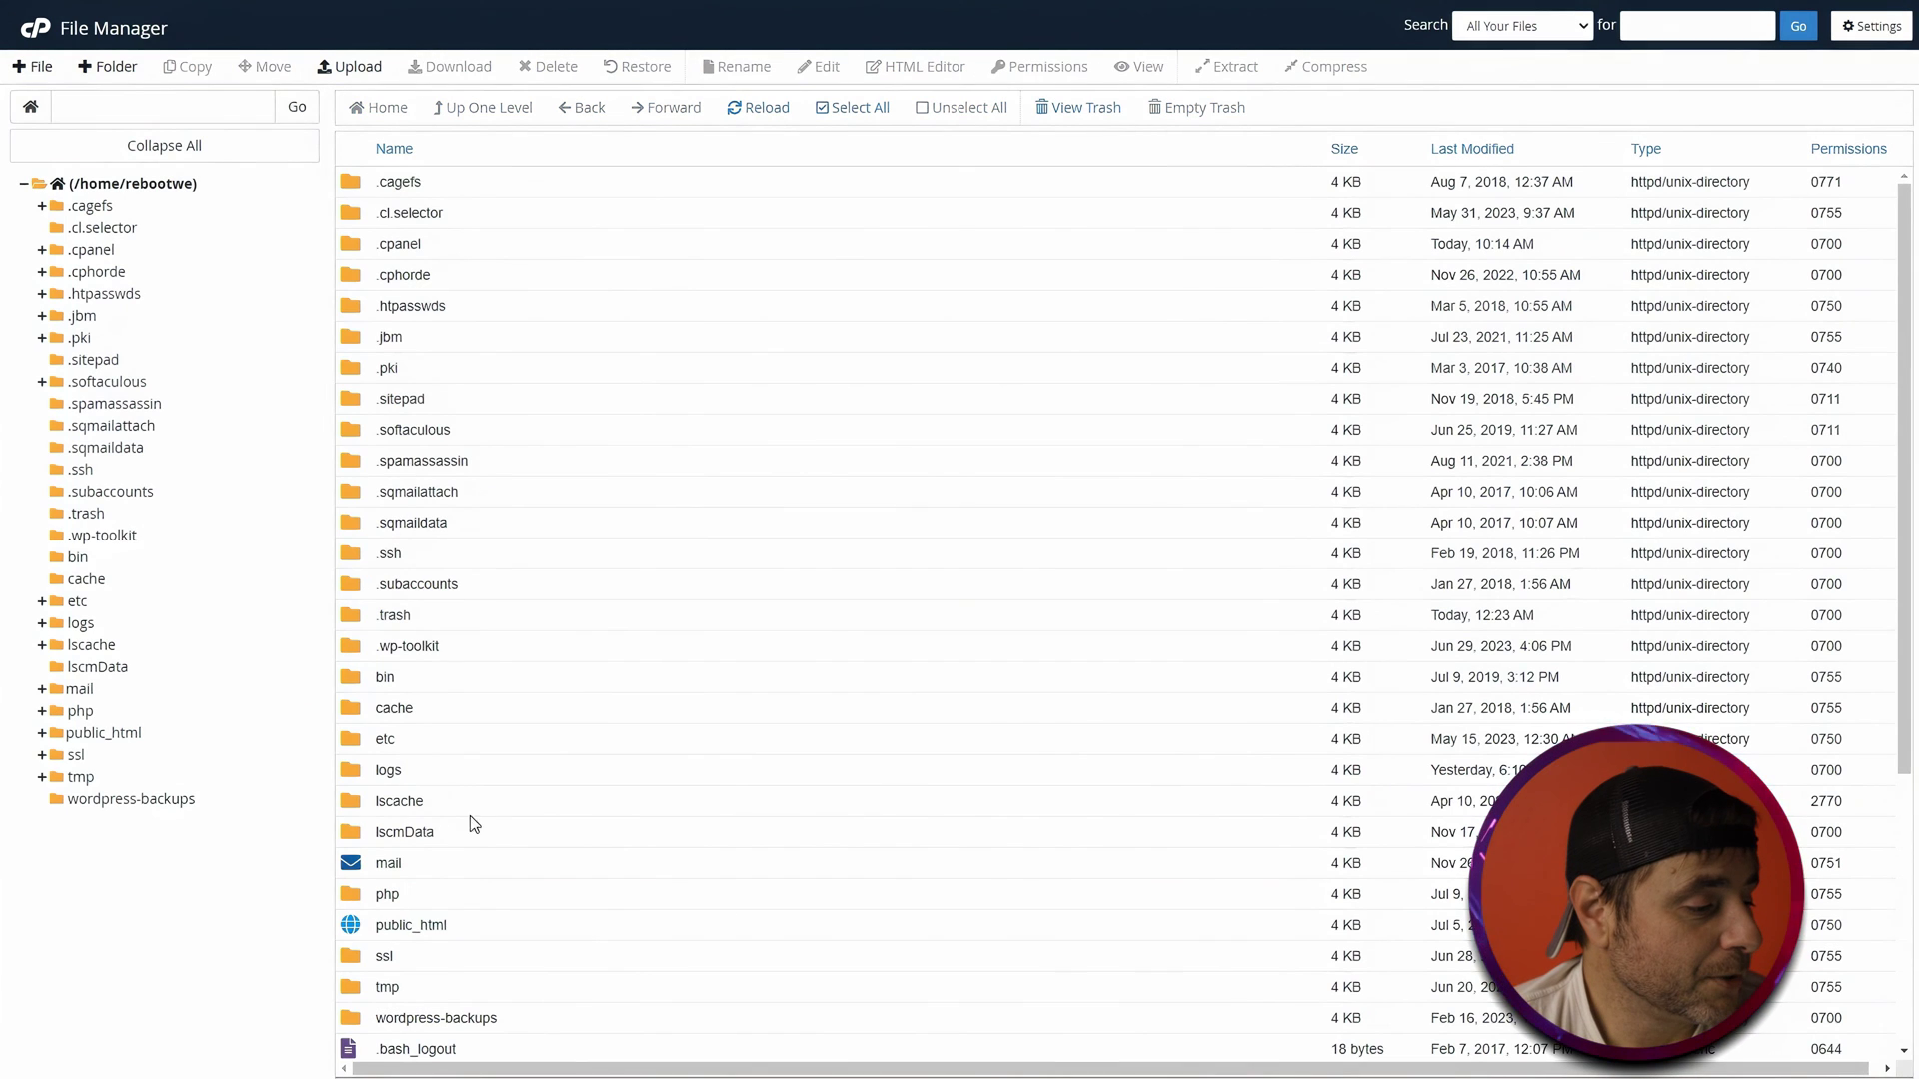
double_click(357, 920)
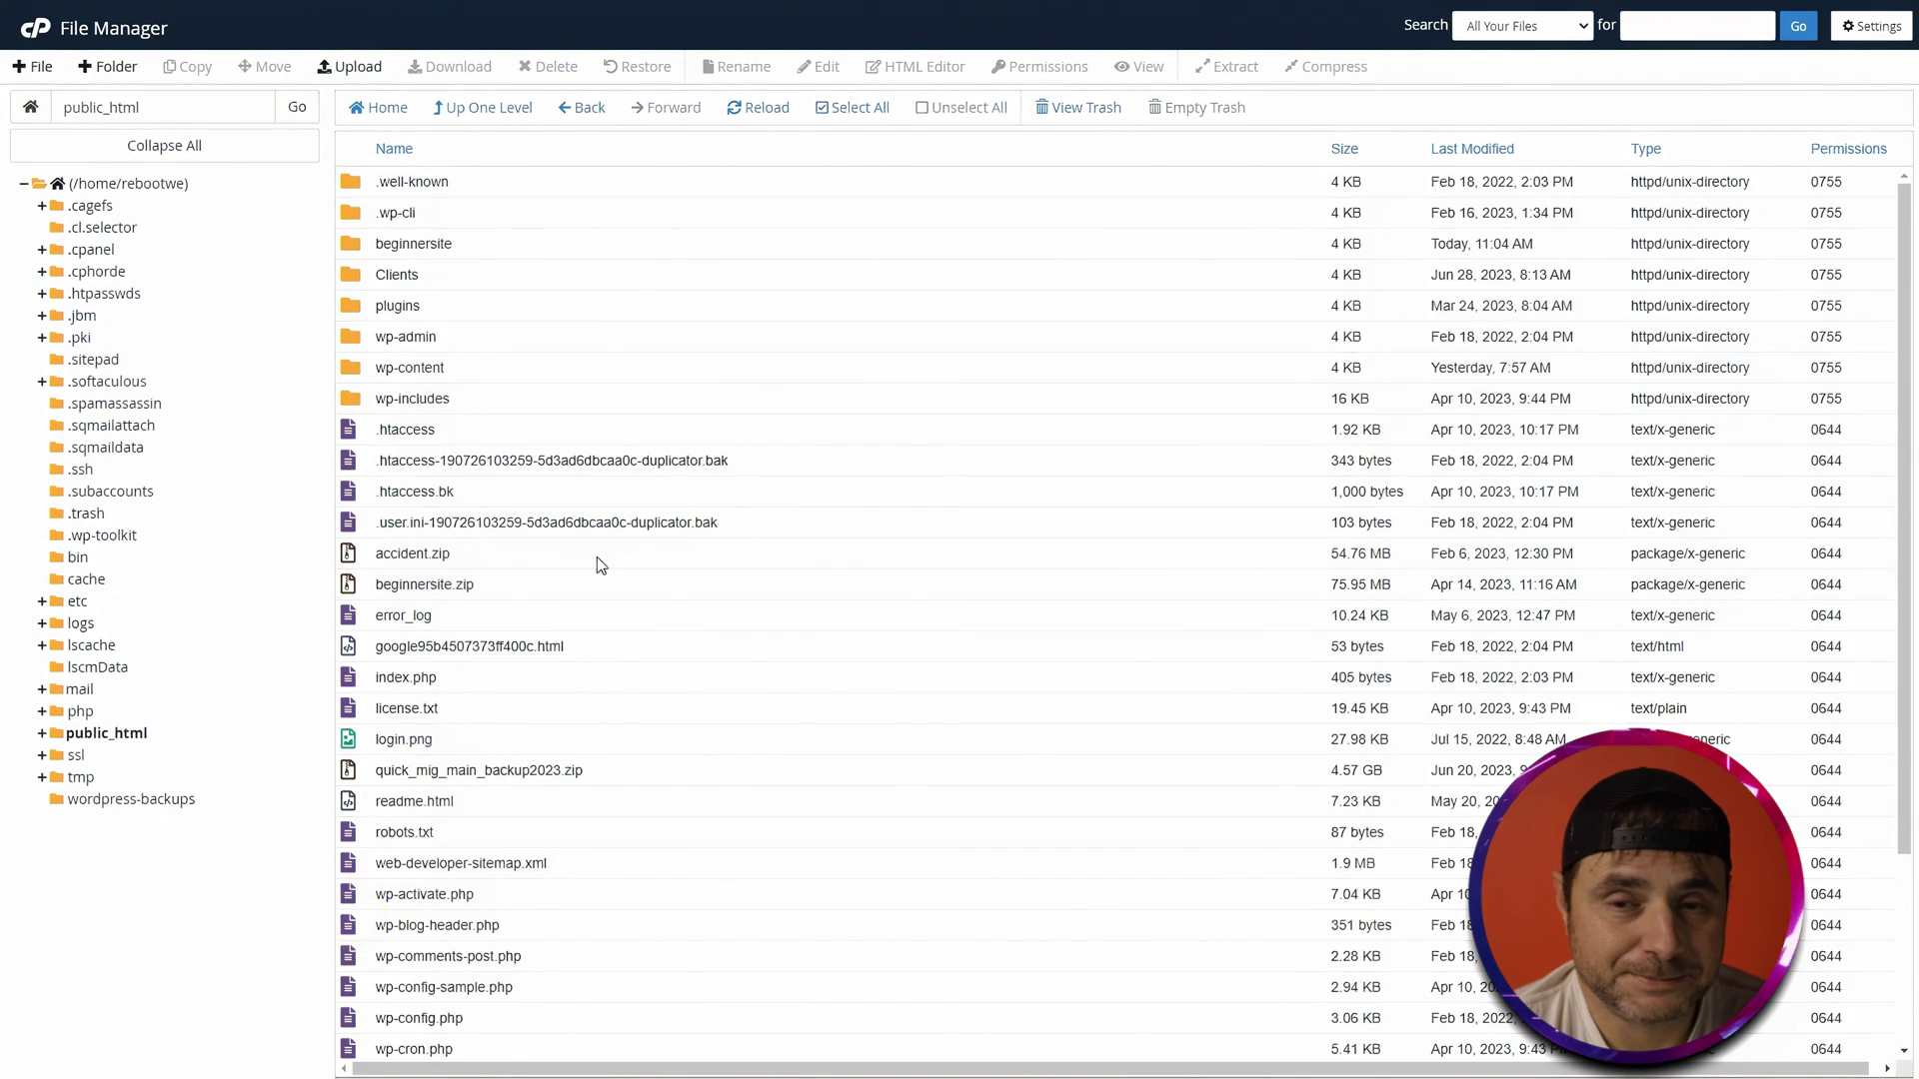
double_click(386, 554)
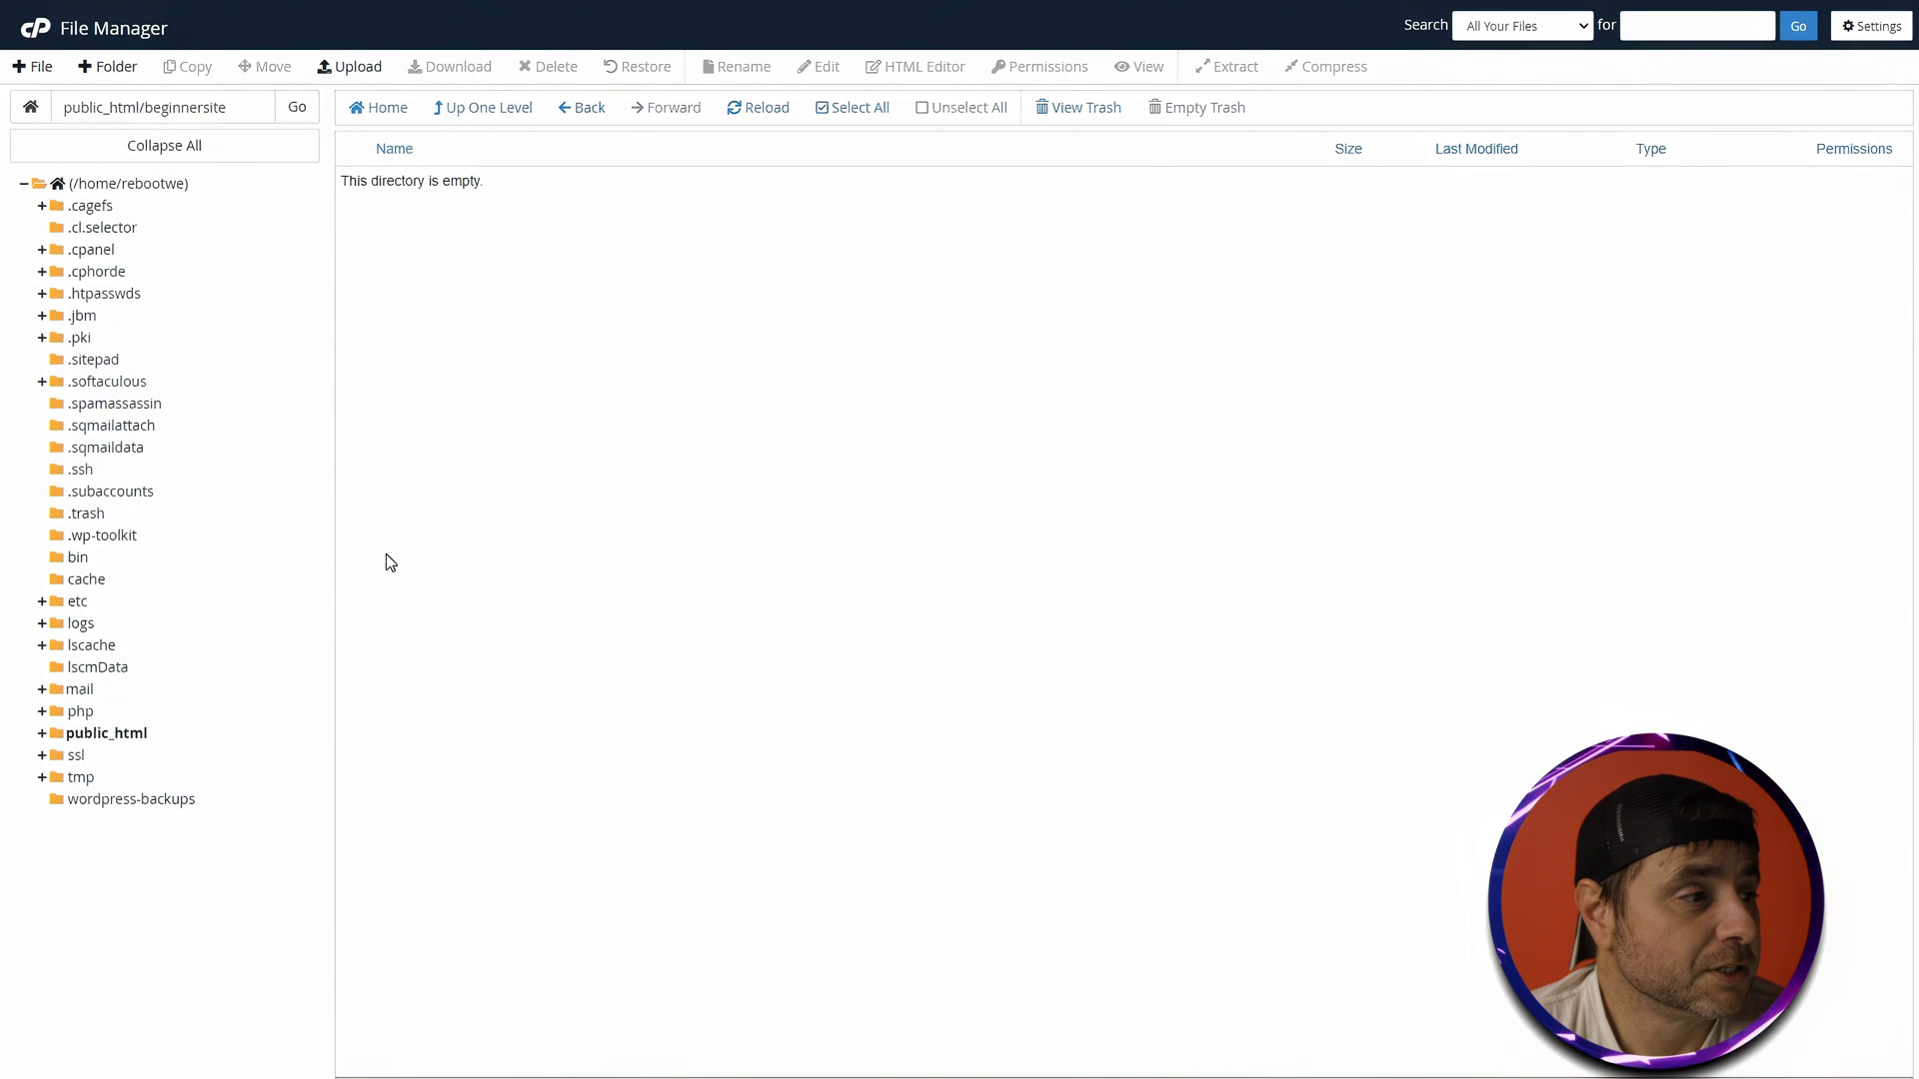
left_click(365, 70)
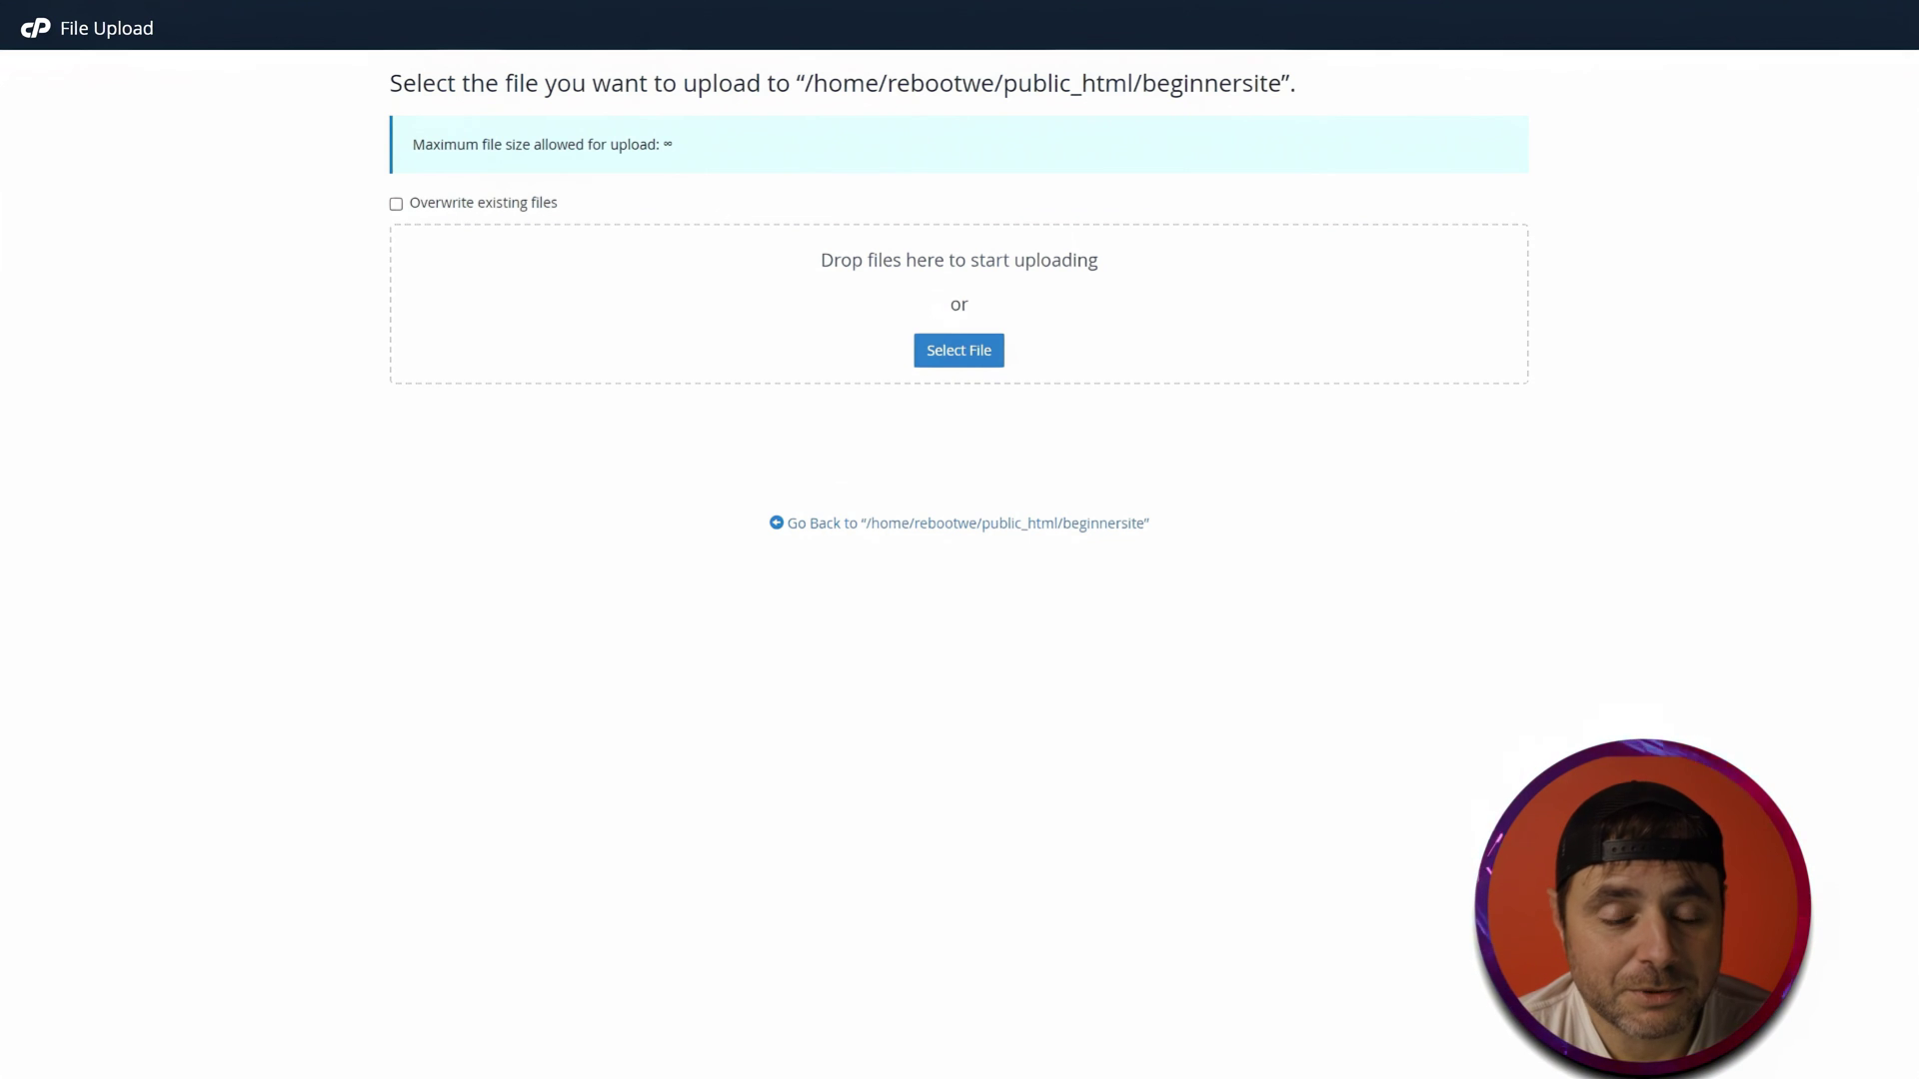
left_click_drag(1918, 560, 893, 305)
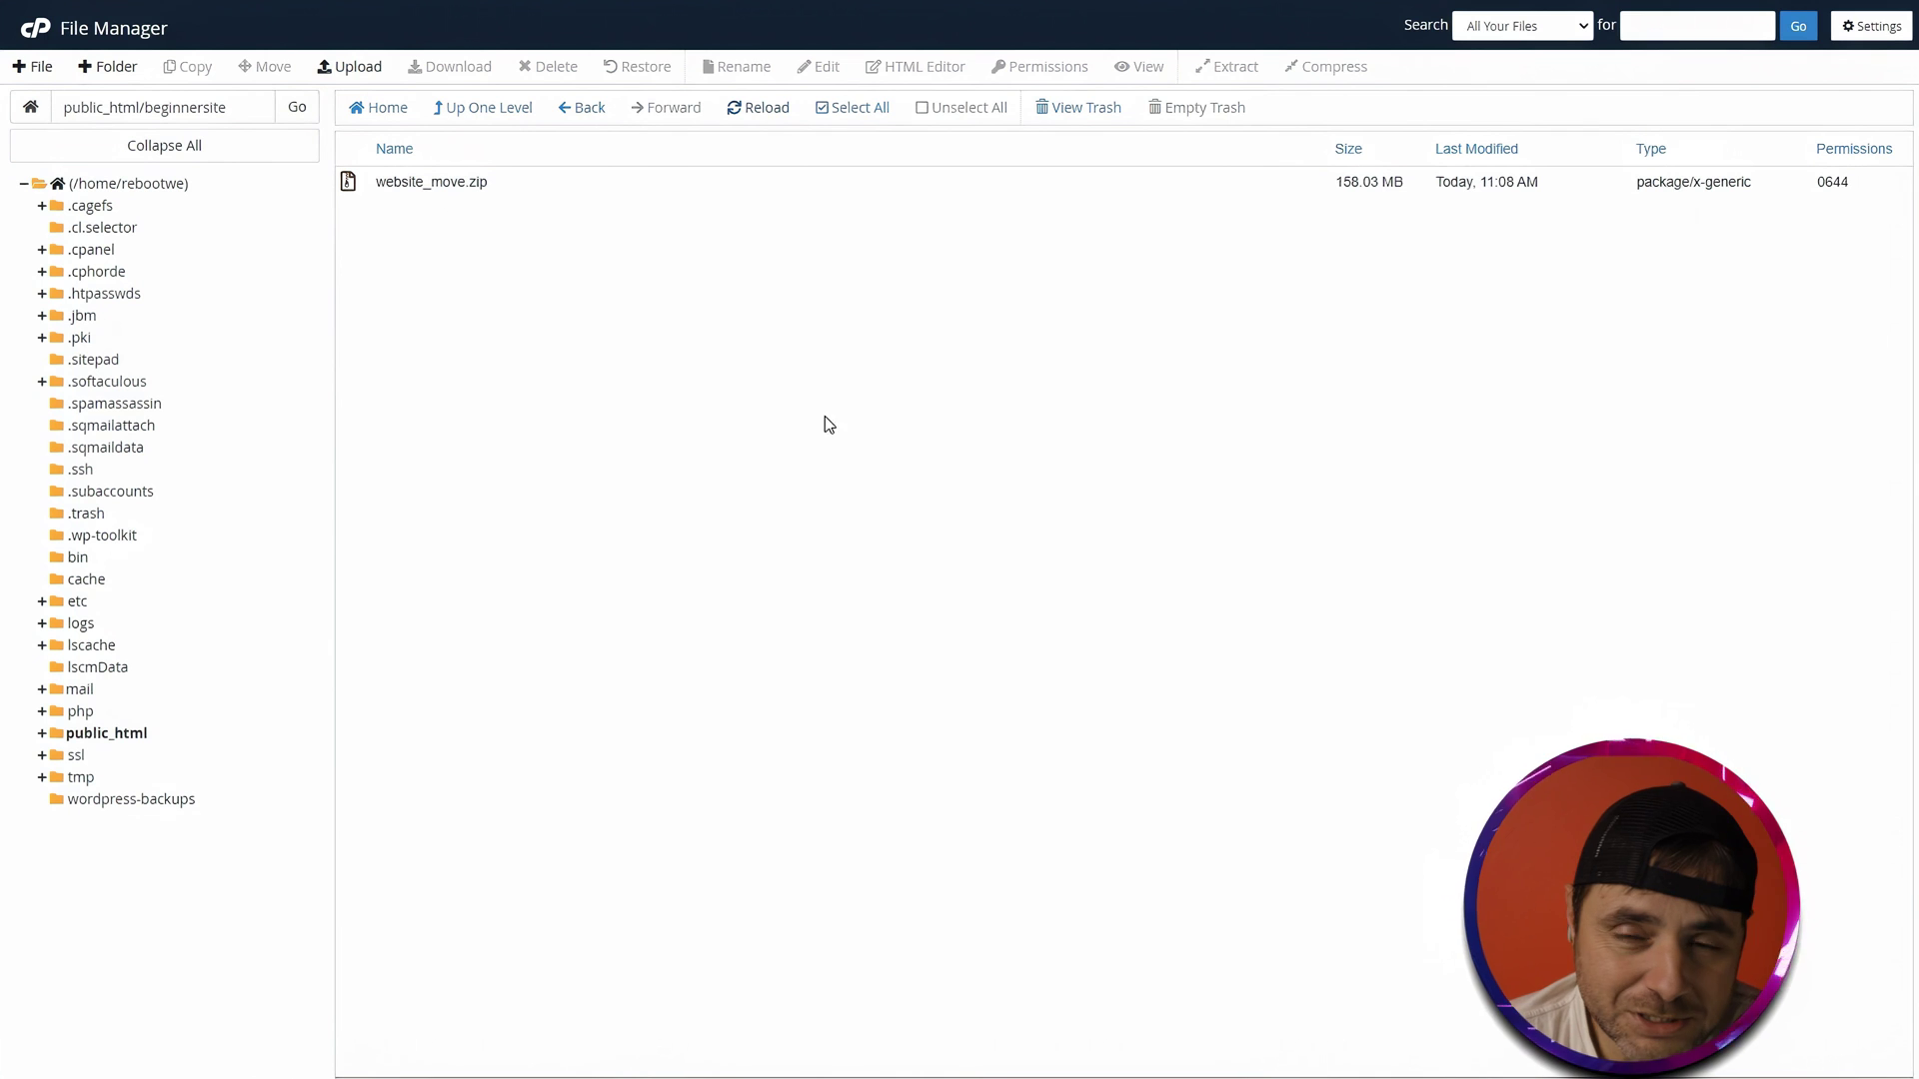
Extract website_move.zip into /public_html/beginnersite and refresh the folder listing
right_click(436, 183)
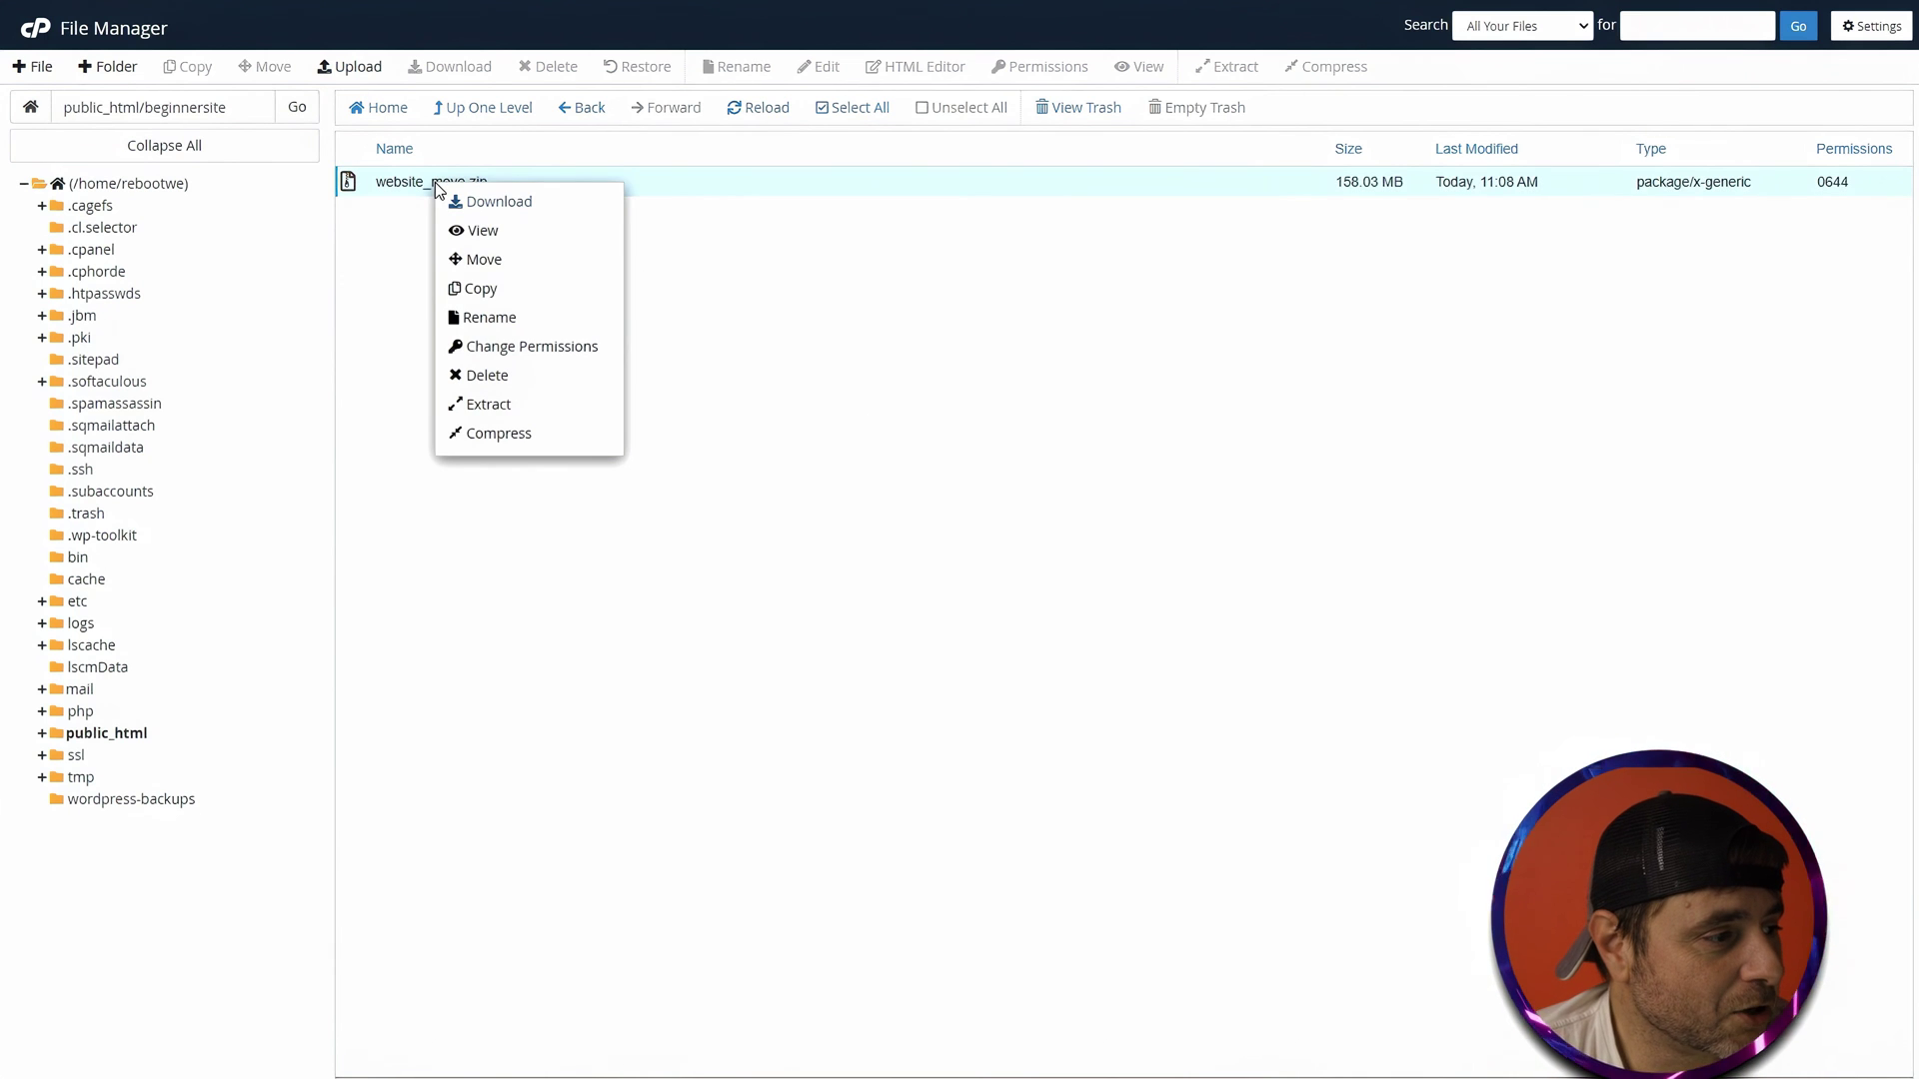
left_click(484, 405)
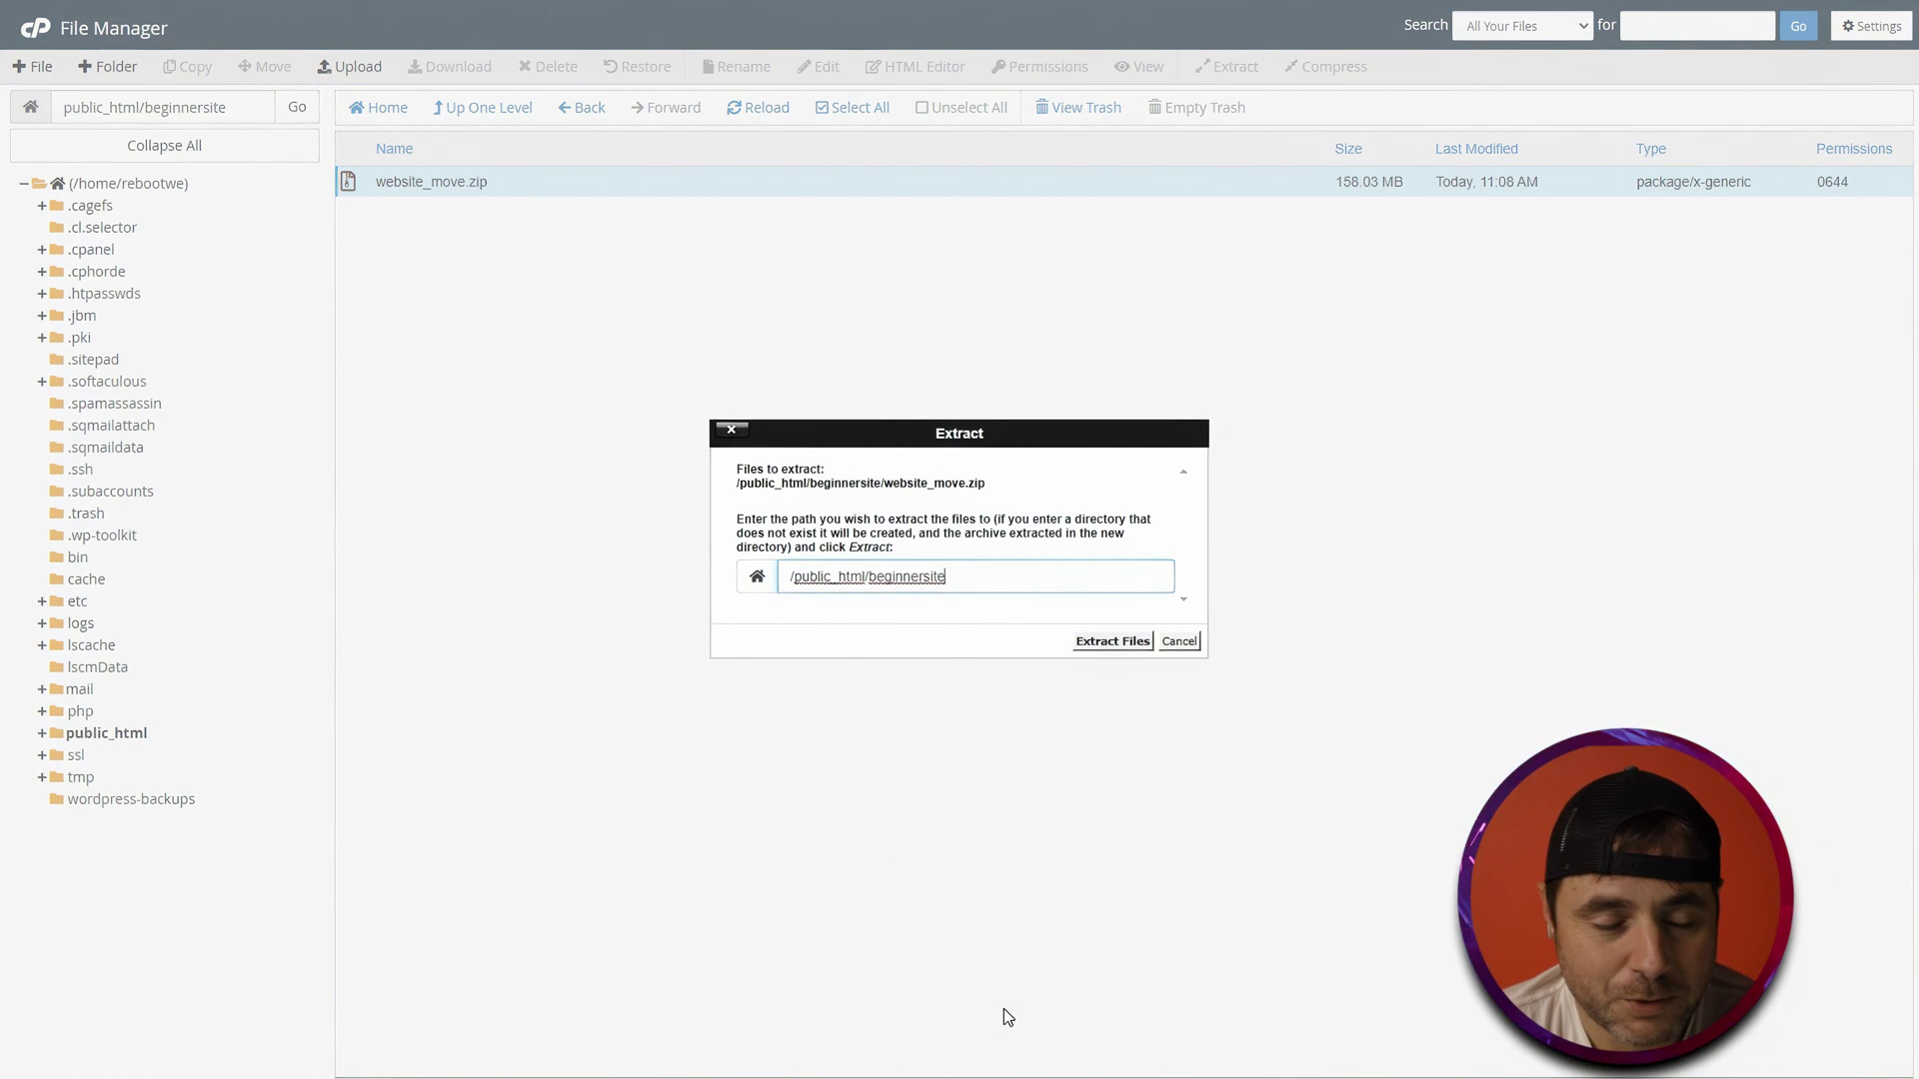
left_click(1109, 641)
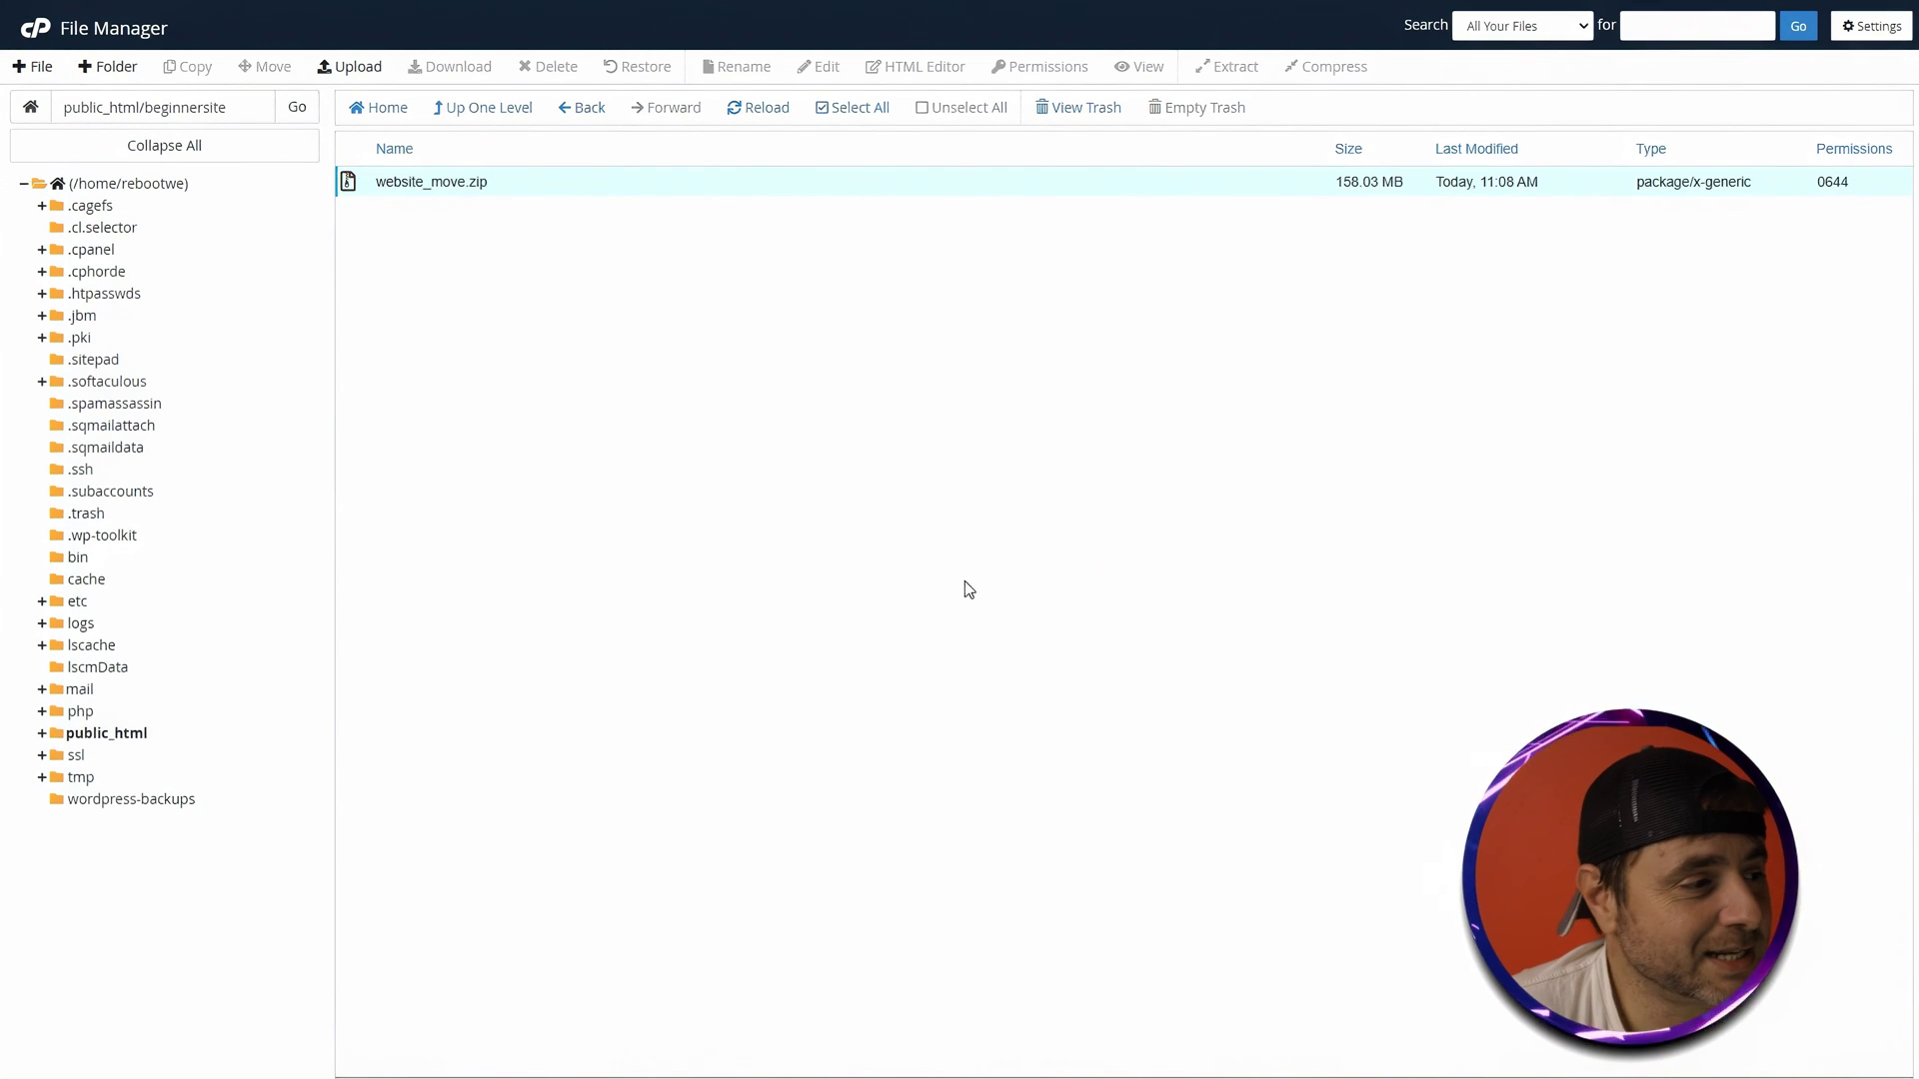
left_click(760, 118)
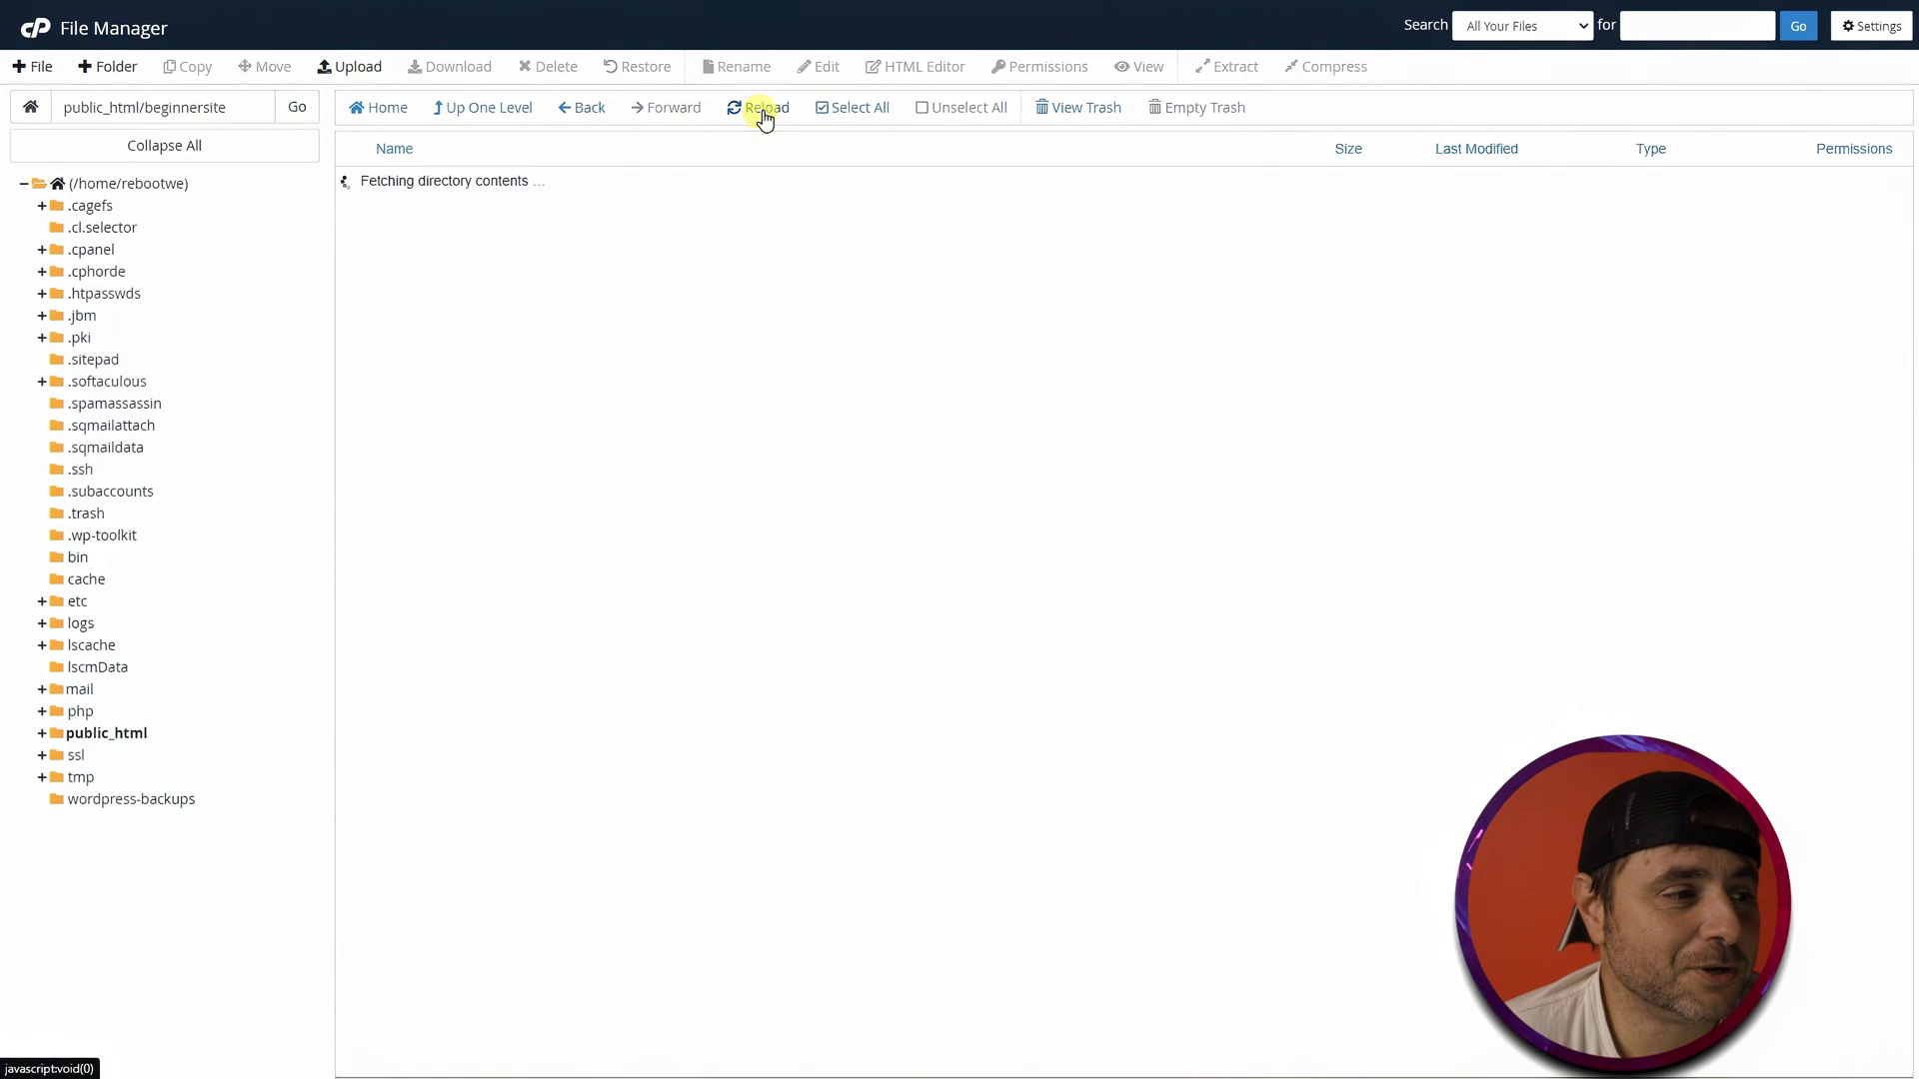